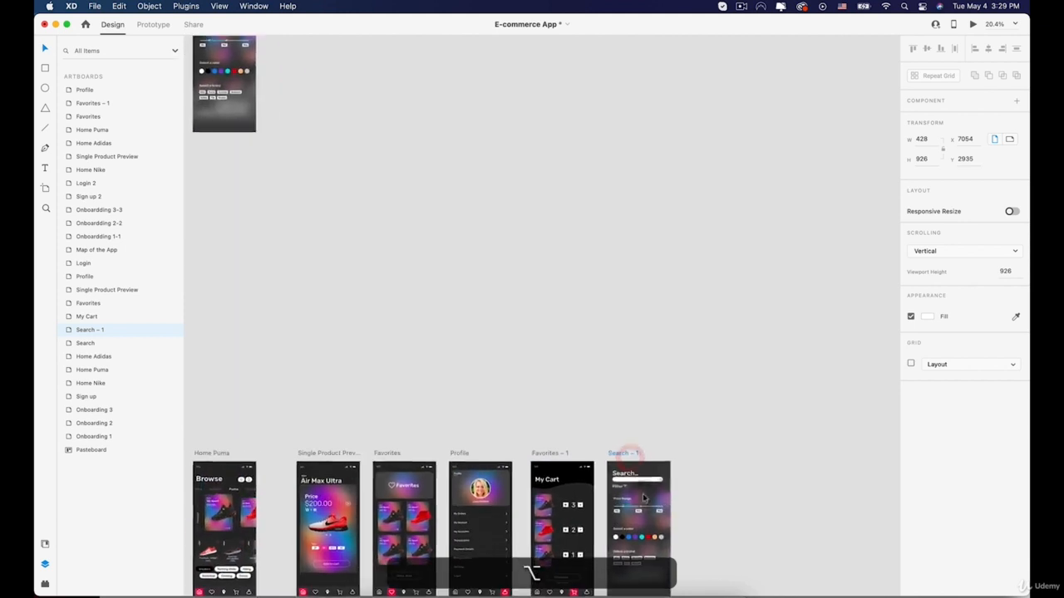
# Duplicate the Home Puma artboard and place the copy beside the Search – 1 artboard at the end of the row
pyautogui.moveTo(601, 466); pyautogui.dragTo(661, 318)
pyautogui.click(277, 306)
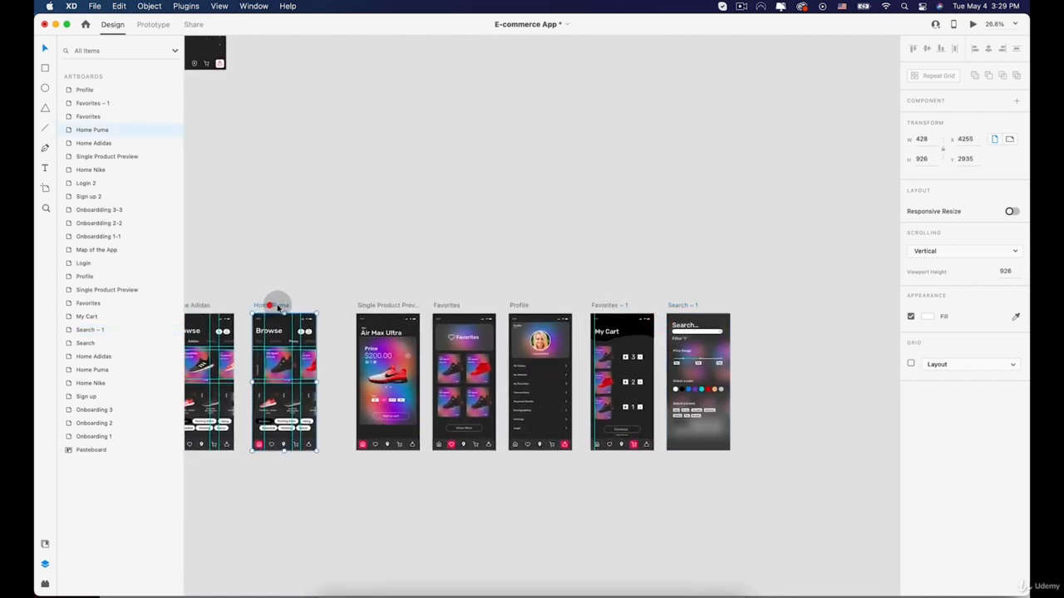
pyautogui.moveTo(271, 307); pyautogui.dragTo(764, 309)
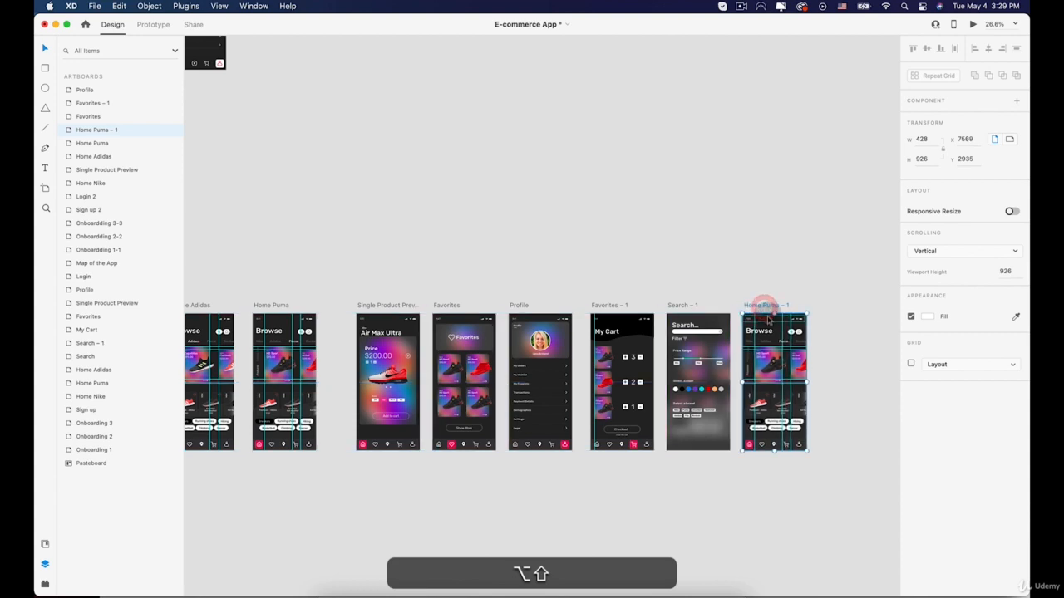
# Unlock the background rectangle of the Home Puma – 1 artboard and push it back in 3D depth to about Z -8.17
pyautogui.scroll(10, 768, 320)
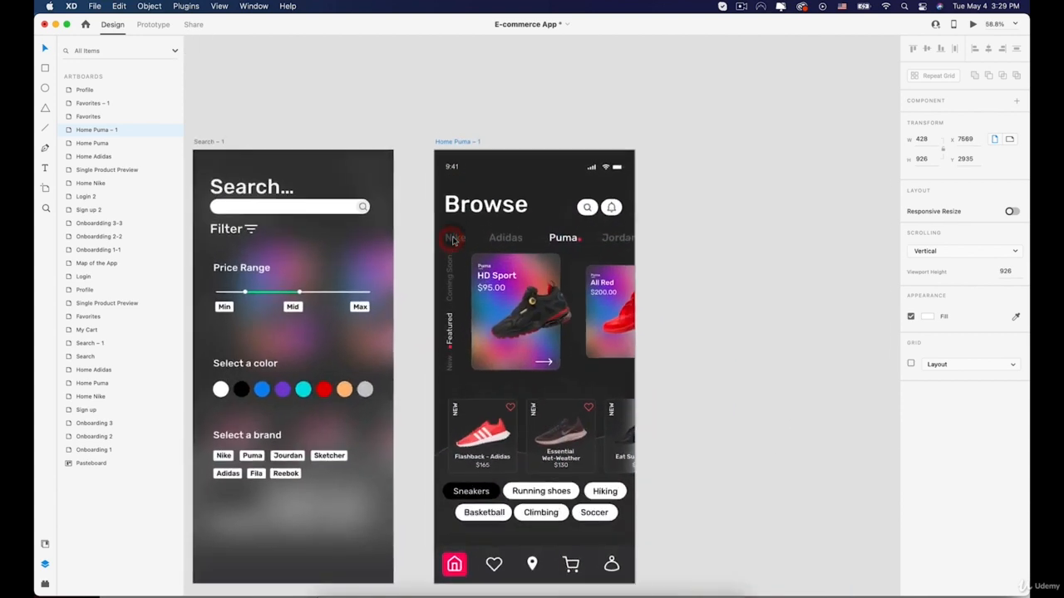
pyautogui.scroll(5, 453, 240)
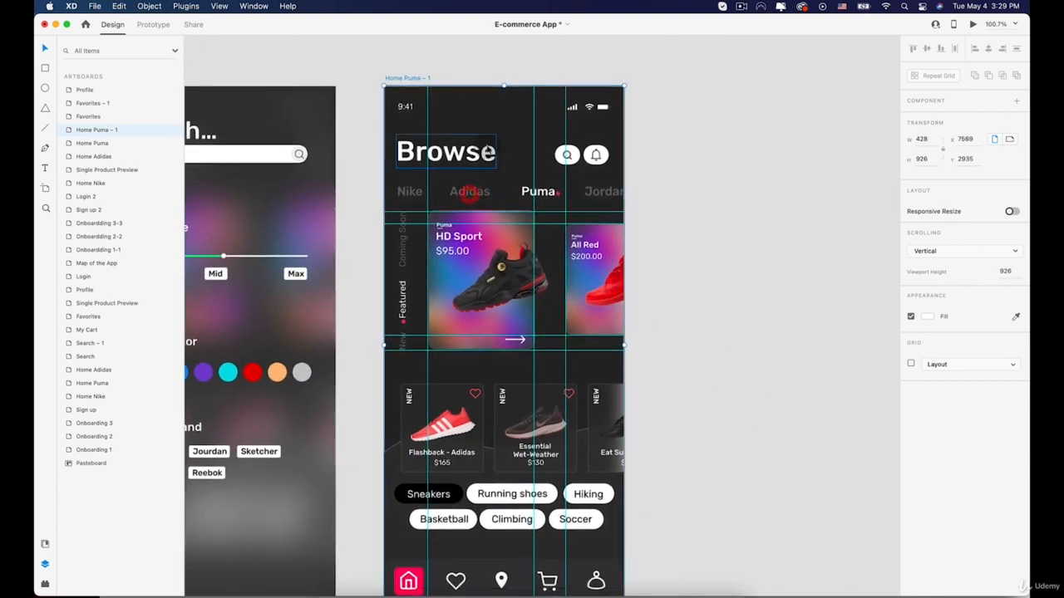
pyautogui.click(451, 91)
pyautogui.click(480, 90)
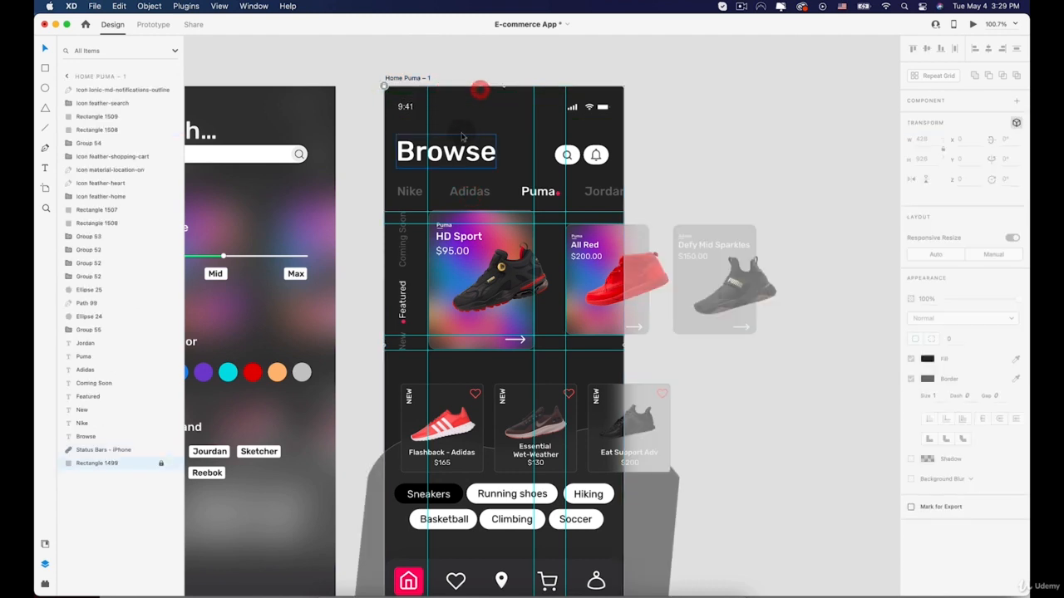
pyautogui.click(387, 85)
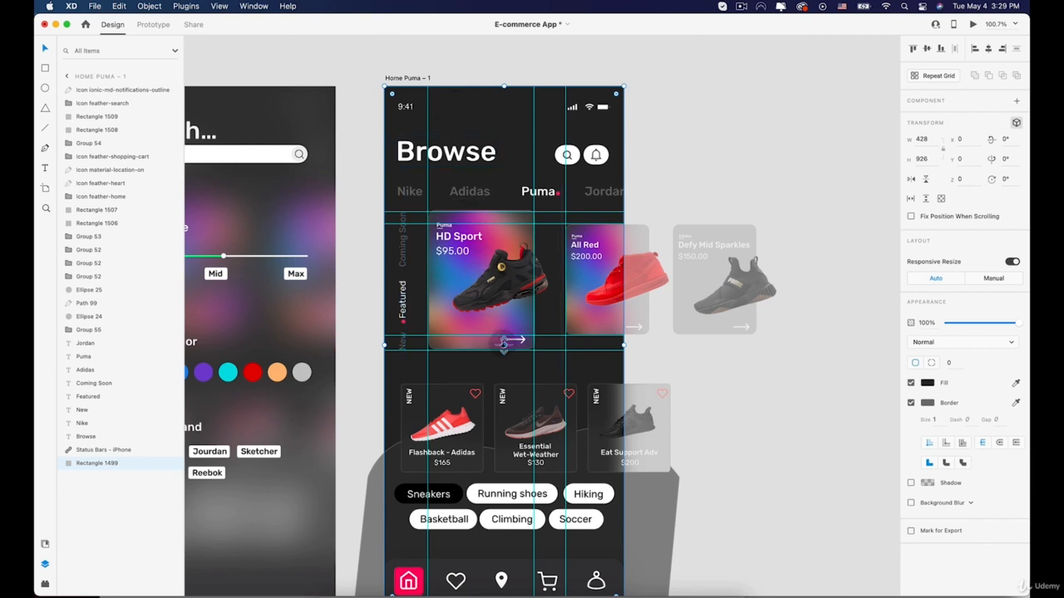
pyautogui.moveTo(502, 343); pyautogui.dragTo(501, 341)
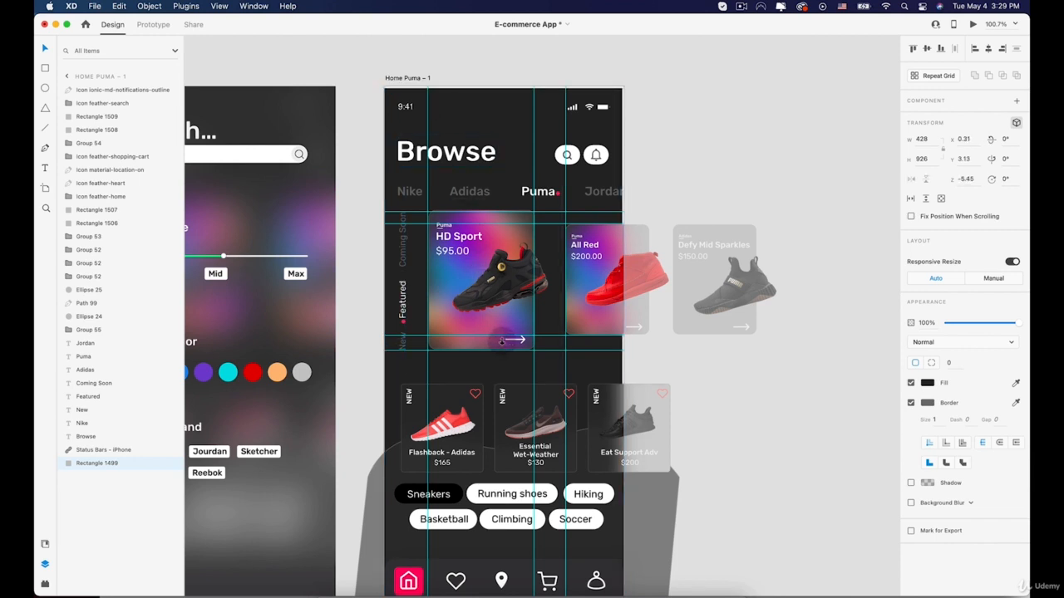
pyautogui.click(502, 343)
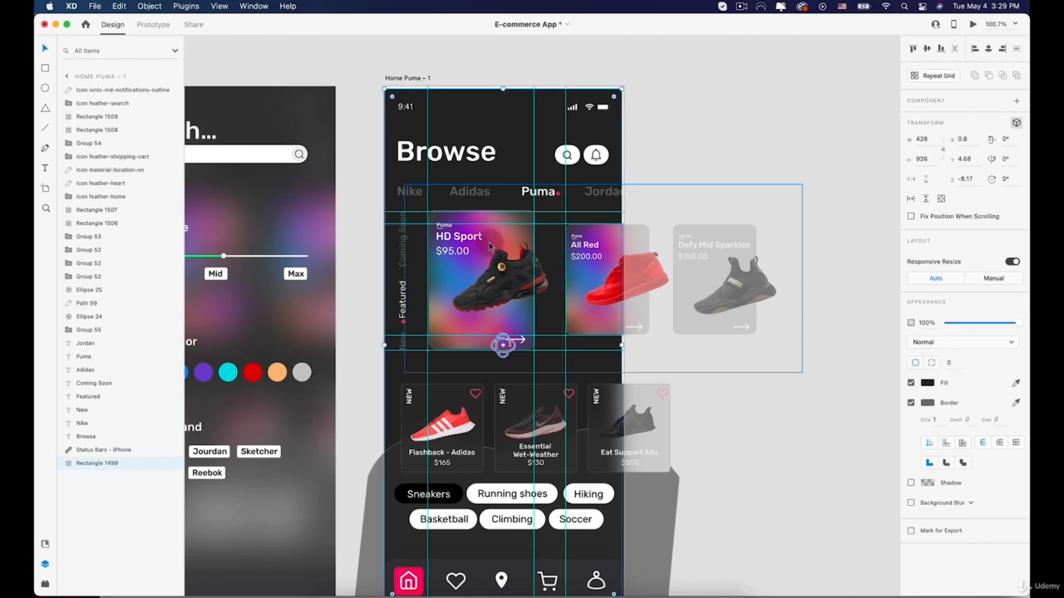
# Push the group of featured shoe cards back in 3D depth to about Z -7.61
pyautogui.click(602, 280)
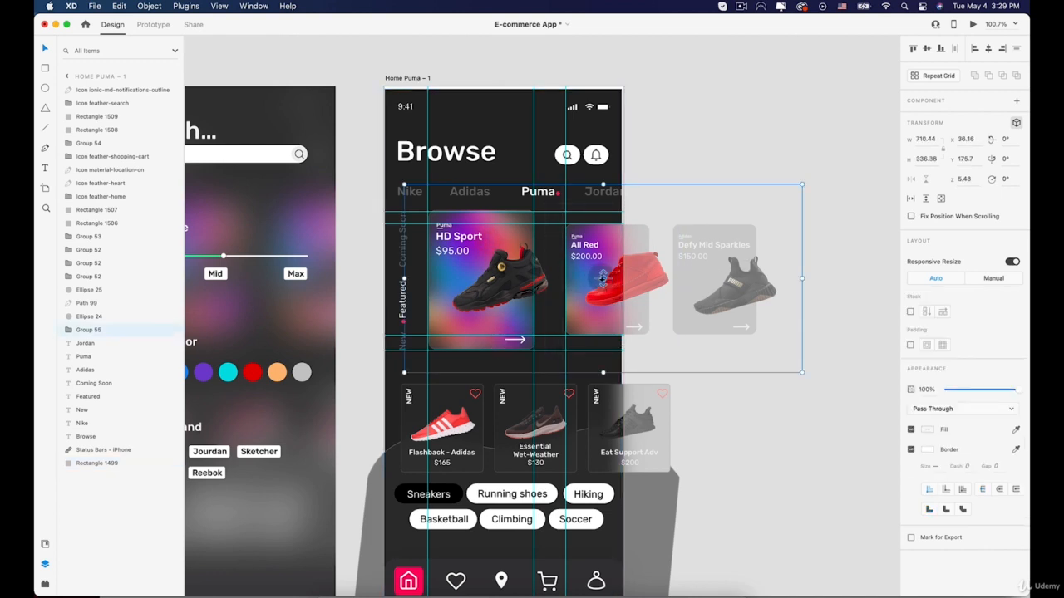
pyautogui.moveTo(602, 279); pyautogui.dragTo(600, 272)
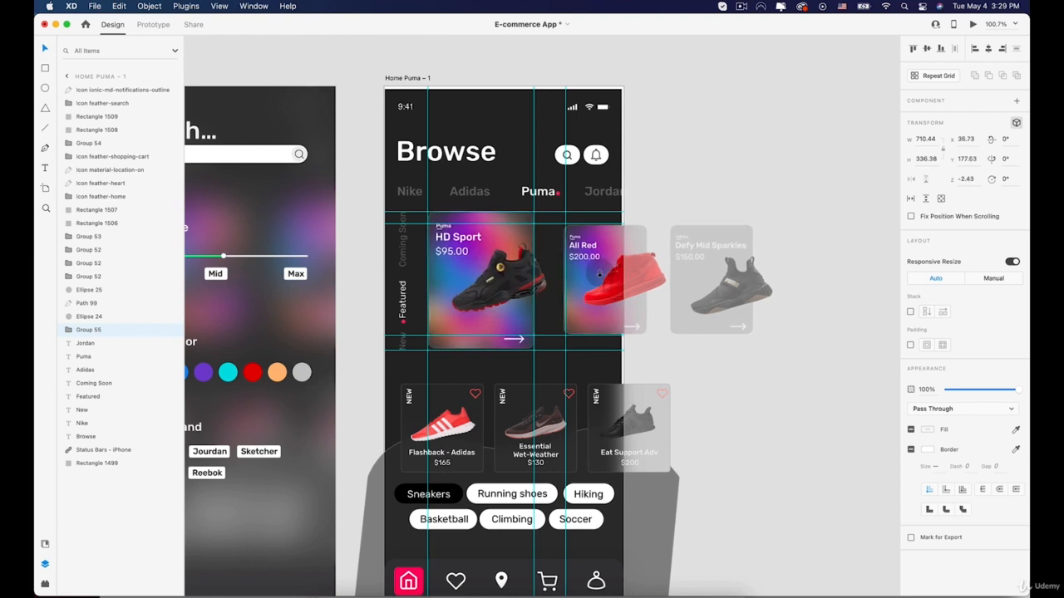
pyautogui.moveTo(598, 272); pyautogui.dragTo(598, 277)
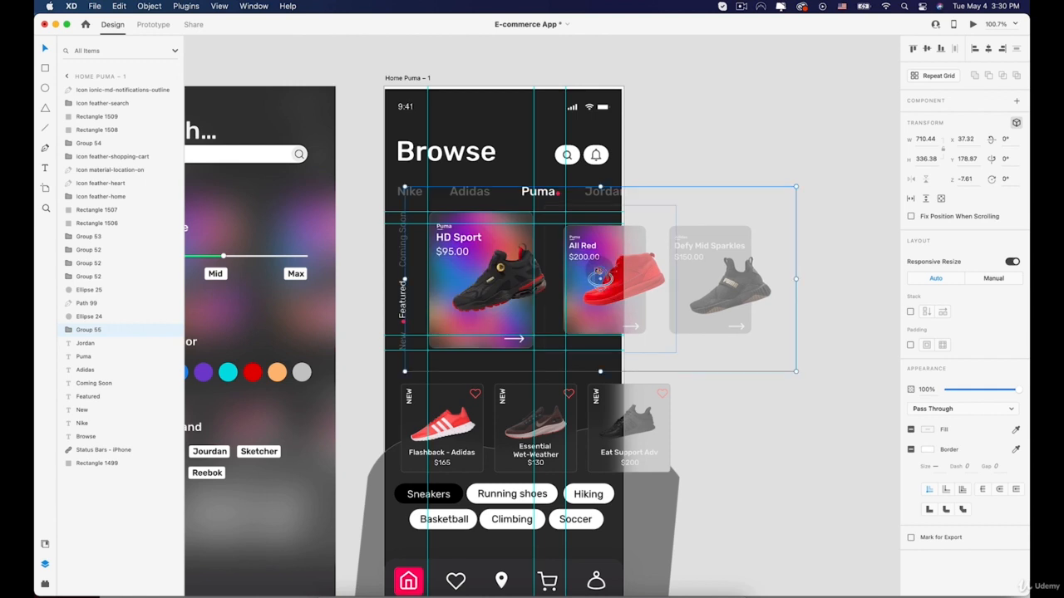
# Stretch the background rectangle to about 431.56 × 935.46 so its edges cover the Home Puma – 1 artboard again
pyautogui.click(502, 86)
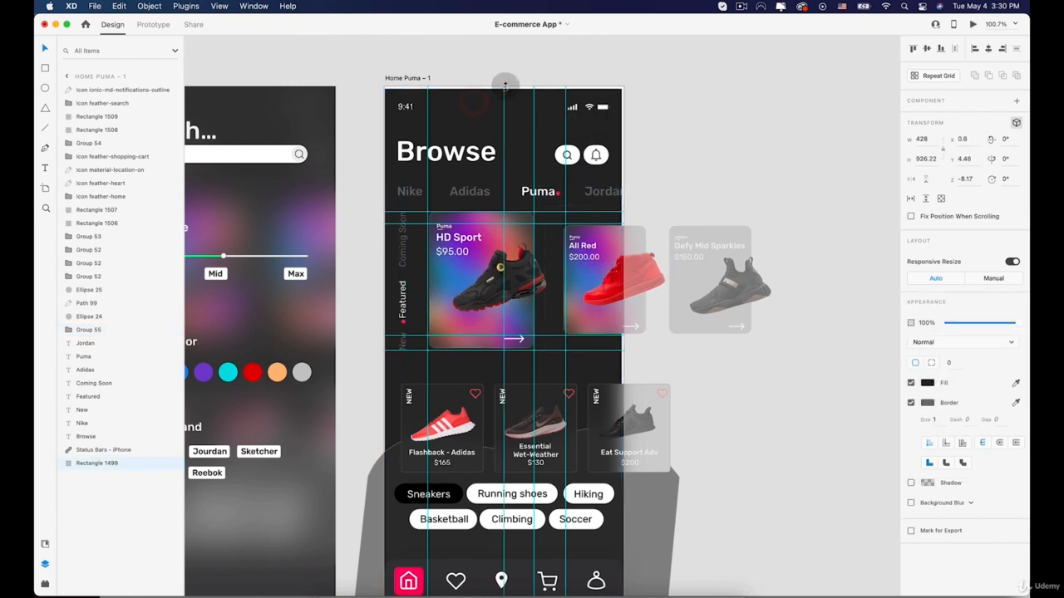
pyautogui.moveTo(621, 342); pyautogui.dragTo(624, 343)
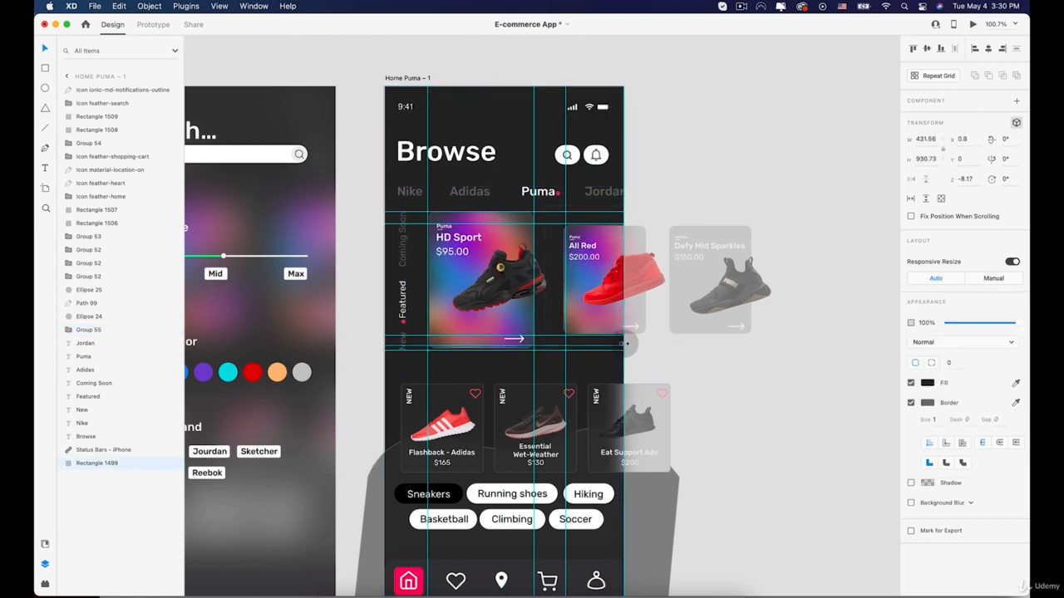
pyautogui.scroll(-3, 408, 377)
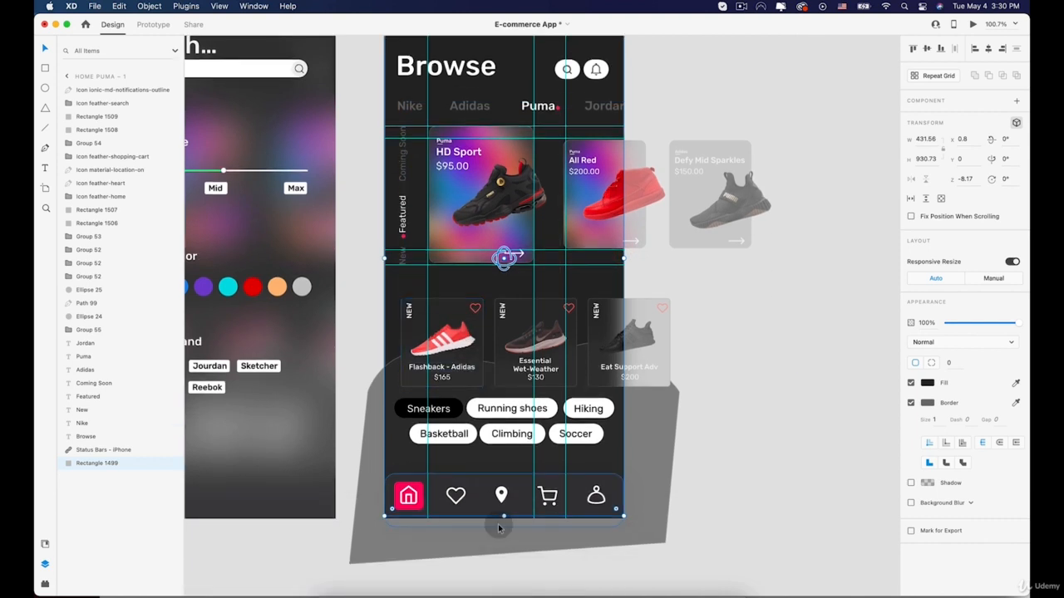
pyautogui.moveTo(502, 516); pyautogui.dragTo(503, 521)
pyautogui.scroll(2, 514, 330)
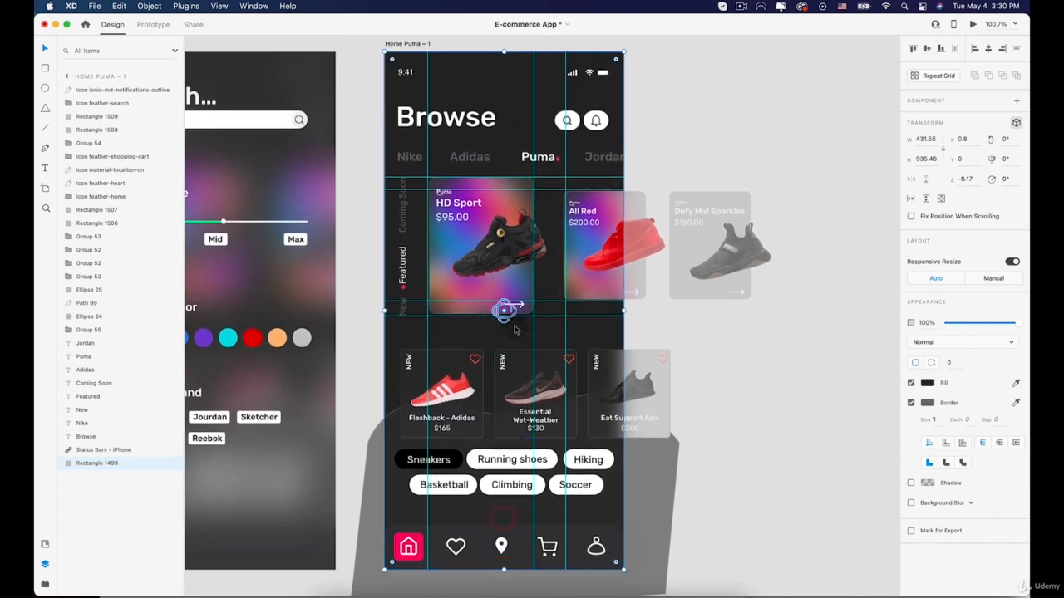
# Select all elements of the Home Puma – 1 artboard together and lock them
pyautogui.scroll(-2, 514, 330)
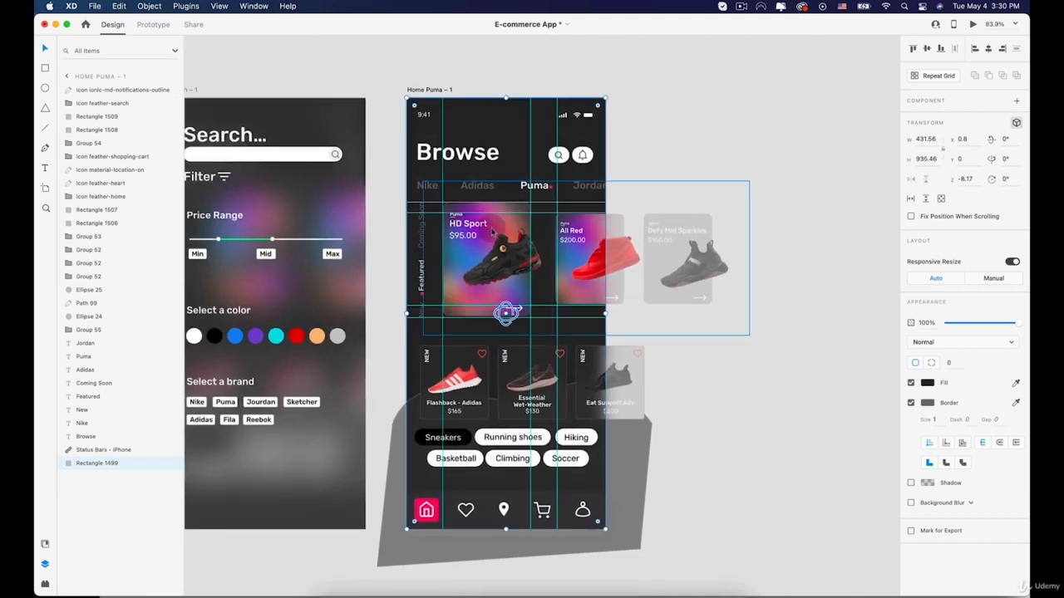
pyautogui.click(714, 96)
pyautogui.moveTo(752, 98); pyautogui.dragTo(398, 561)
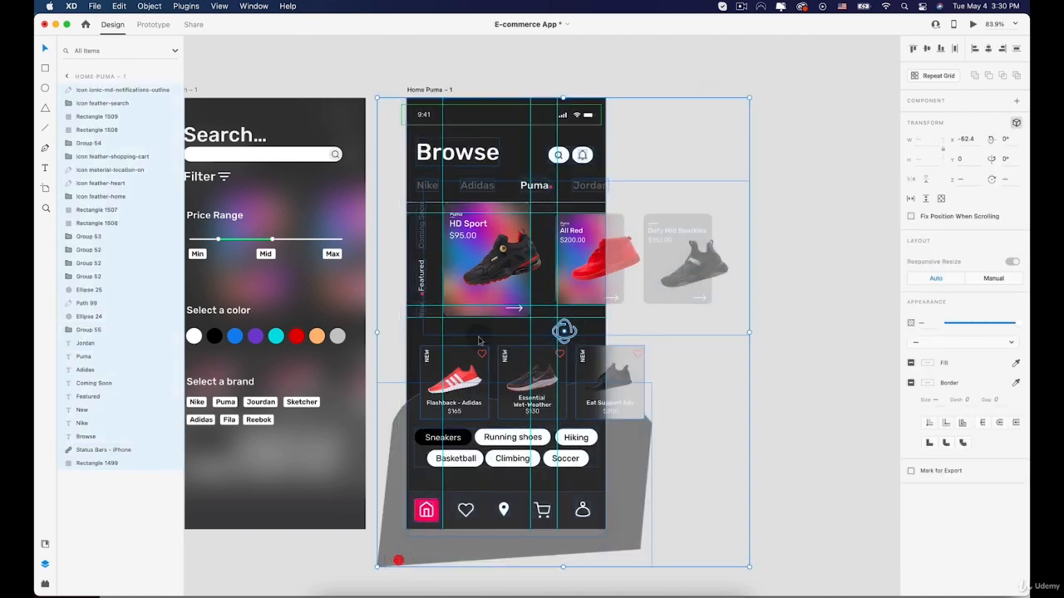
pyautogui.rightClick(497, 259)
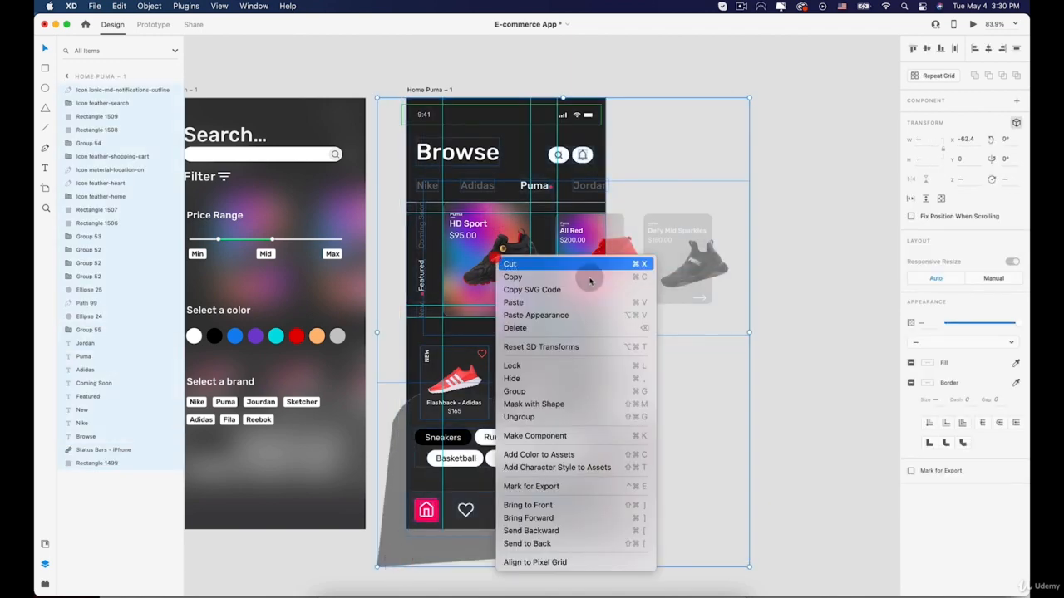
pyautogui.click(531, 369)
pyautogui.click(765, 425)
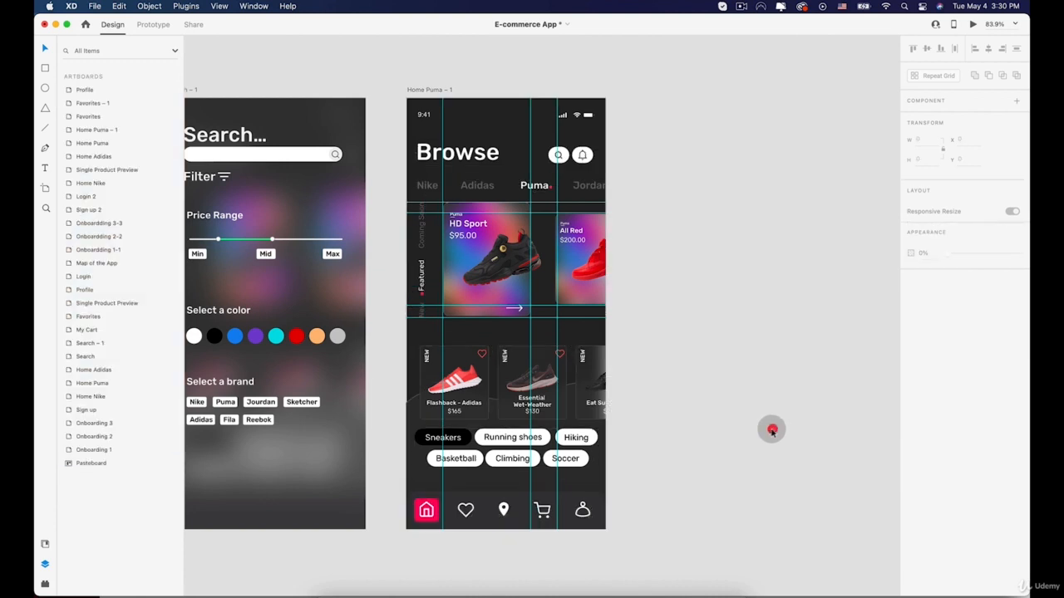
# Remove all vertical and horizontal guides from the Home Puma – 1 artboard
pyautogui.moveTo(443, 187); pyautogui.dragTo(308, 170)
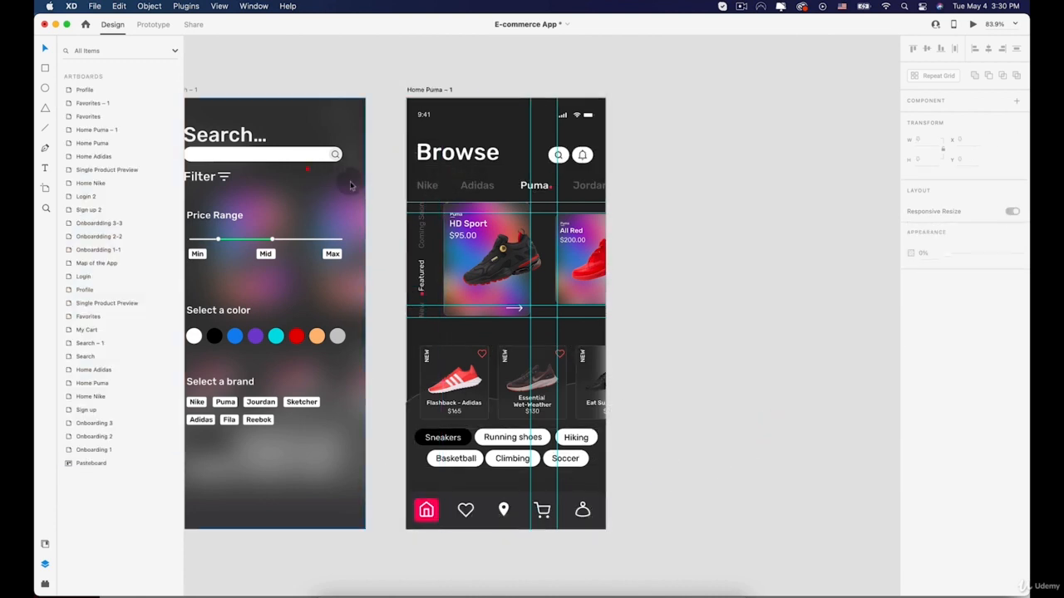
pyautogui.moveTo(480, 203); pyautogui.dragTo(441, 38)
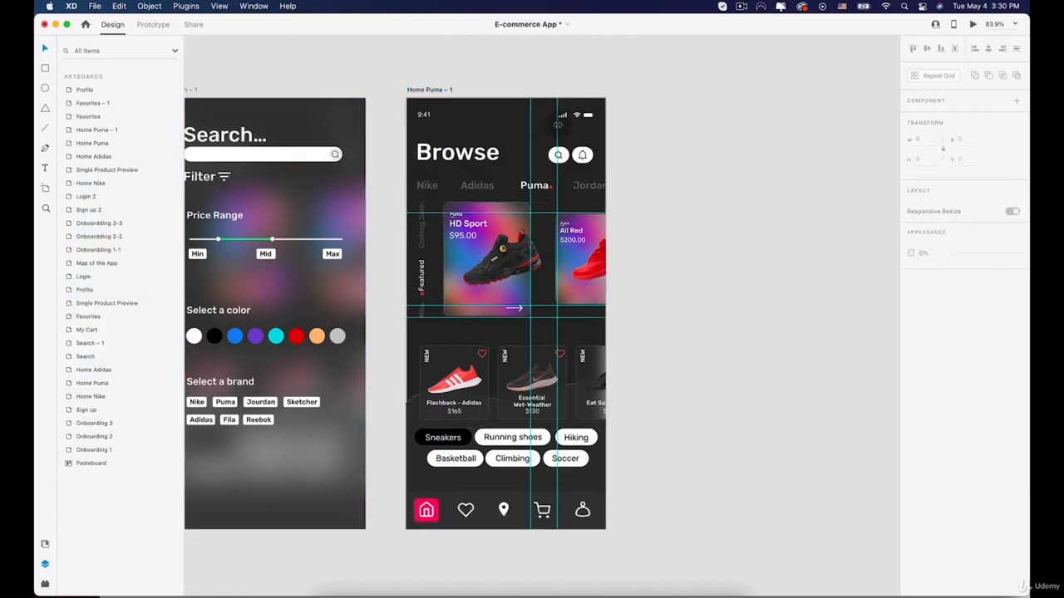
pyautogui.moveTo(558, 174); pyautogui.dragTo(809, 136)
pyautogui.moveTo(530, 180); pyautogui.dragTo(708, 175)
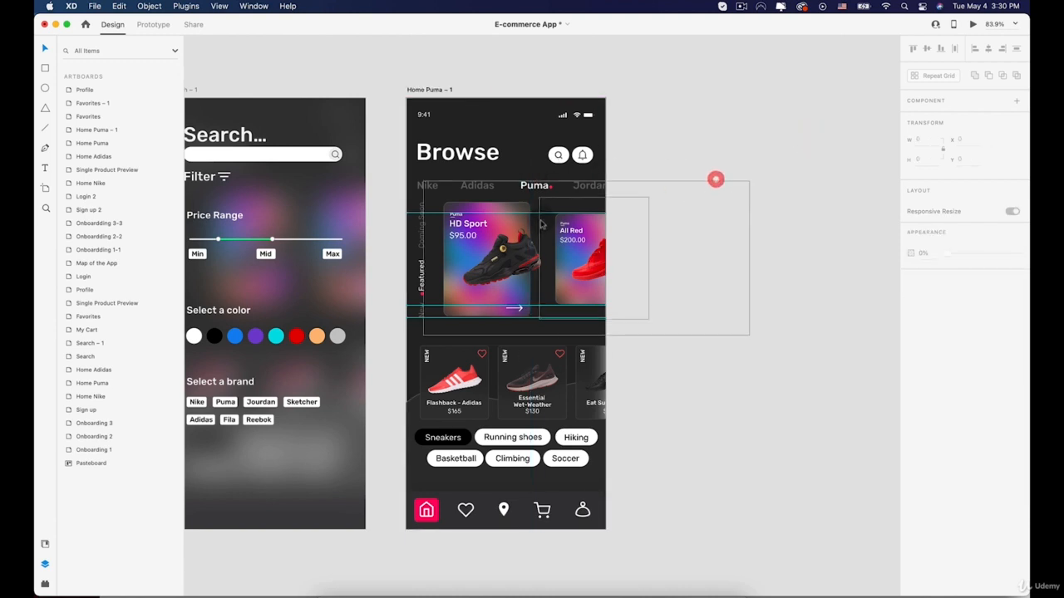
pyautogui.moveTo(540, 212); pyautogui.dragTo(498, 24)
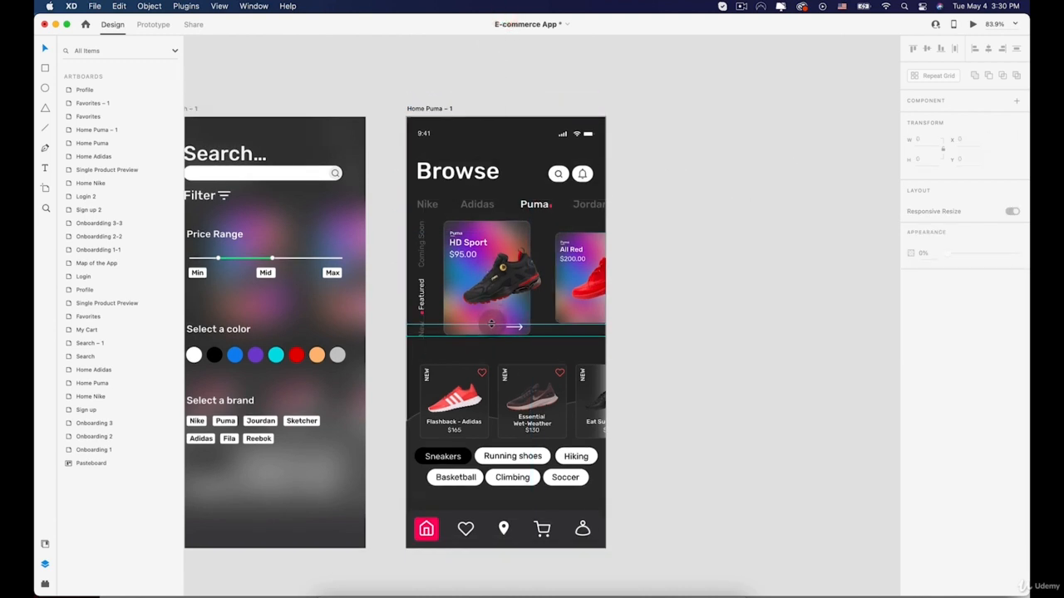
pyautogui.moveTo(484, 336); pyautogui.dragTo(487, 38)
# Draw a 428 × 926 rectangle that covers the whole Home Puma – 1 artboard, starting at X 0, Y 0
pyautogui.click(46, 69)
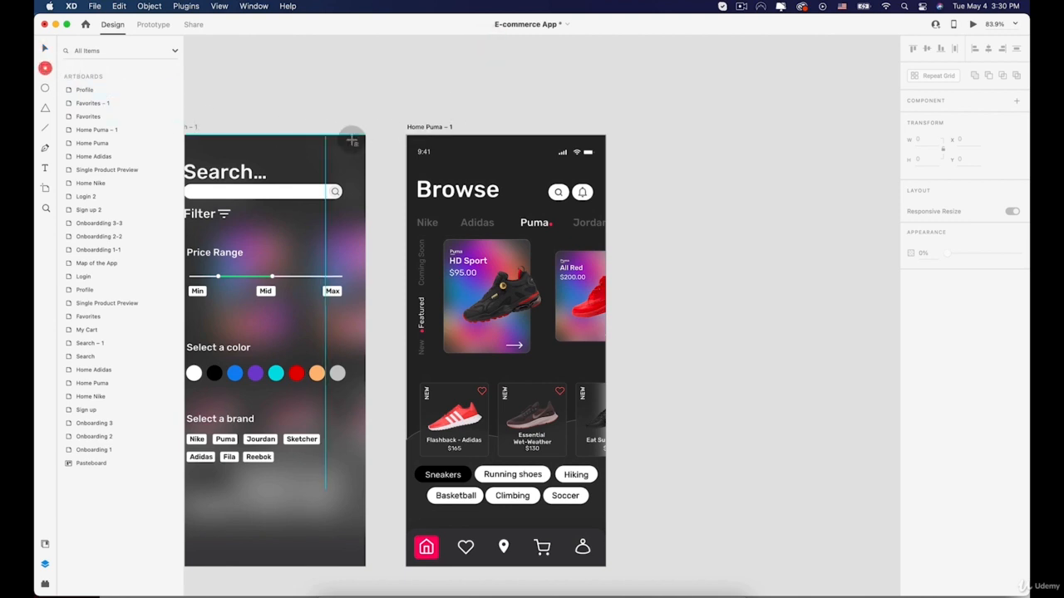
pyautogui.moveTo(407, 138); pyautogui.dragTo(605, 565)
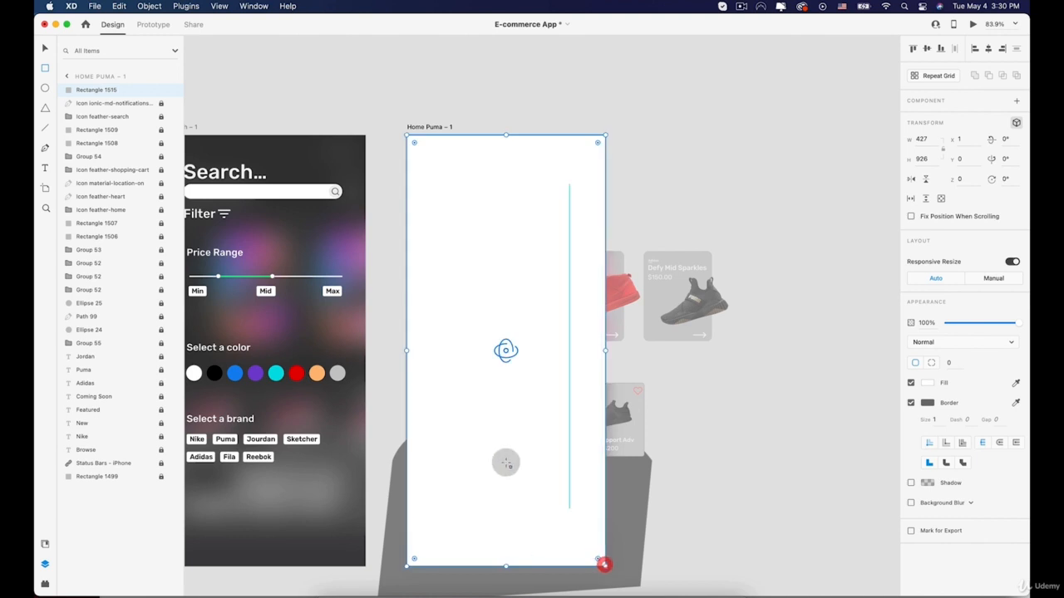
pyautogui.scroll(3, 399, 291)
pyautogui.moveTo(405, 412); pyautogui.dragTo(399, 413)
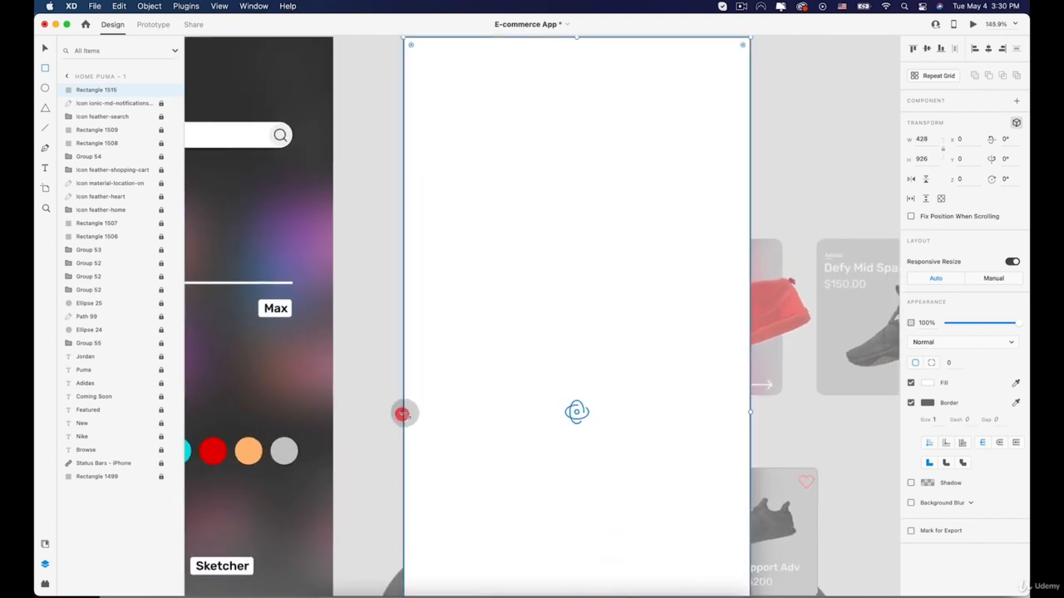
# Remove the covering rectangle's border and give it a background blur with amount 40 and brightness -1
pyautogui.scroll(-3, 401, 413)
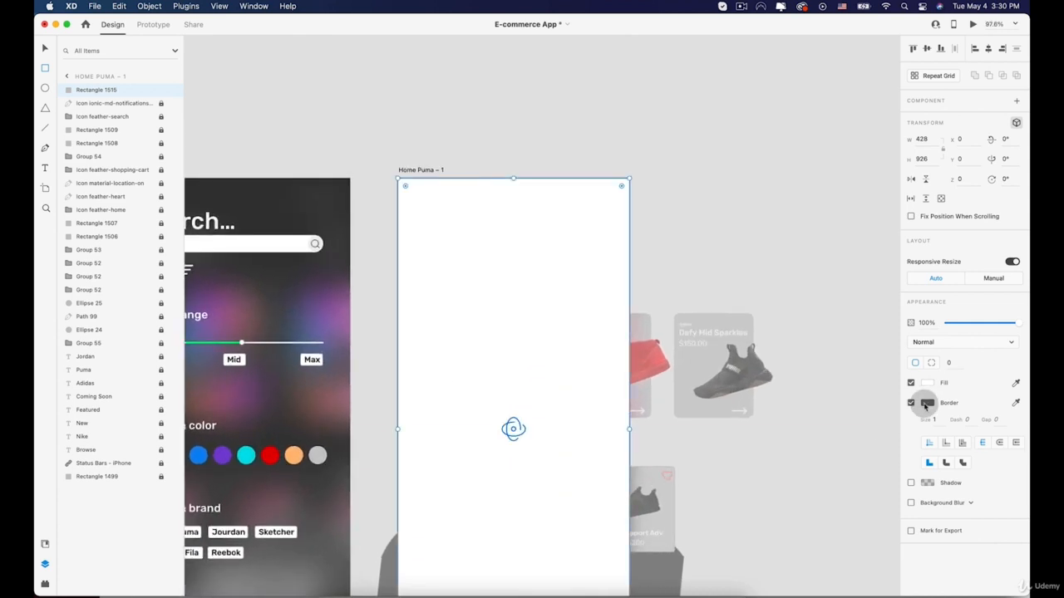
pyautogui.click(911, 403)
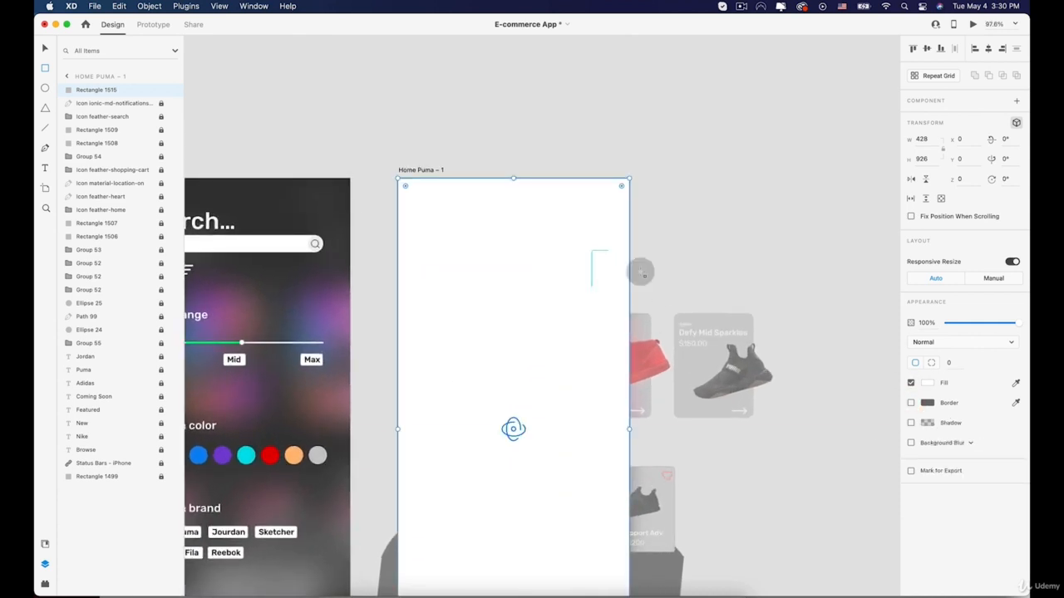
pyautogui.click(910, 443)
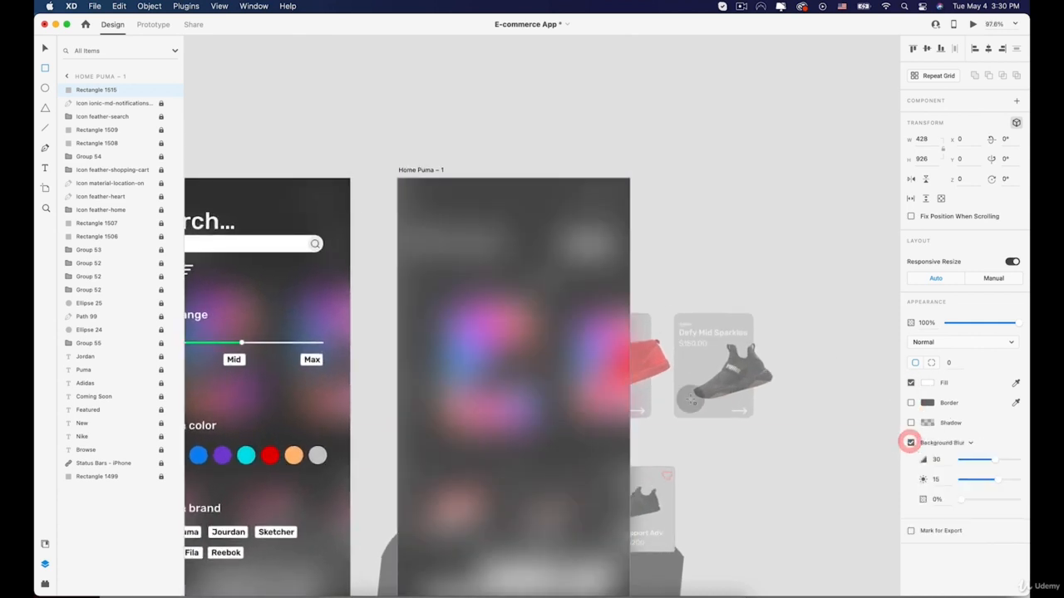
pyautogui.scroll(-3, 830, 452)
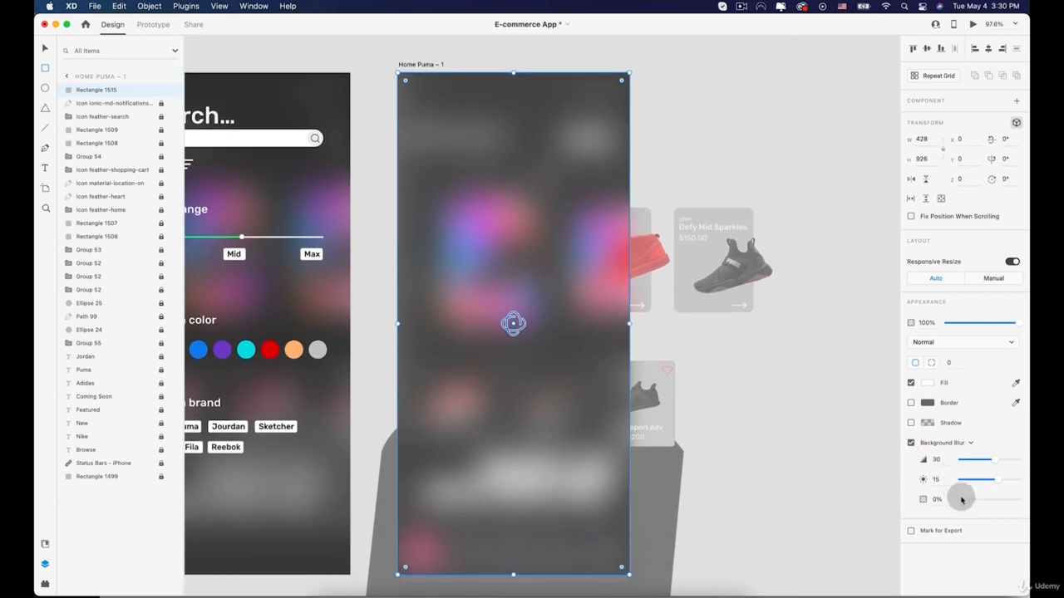
pyautogui.moveTo(1001, 482); pyautogui.dragTo(1006, 460)
# Lock the blurred rectangle and turn on the column layout grid for the Home Puma – 1 artboard
pyautogui.press('v')
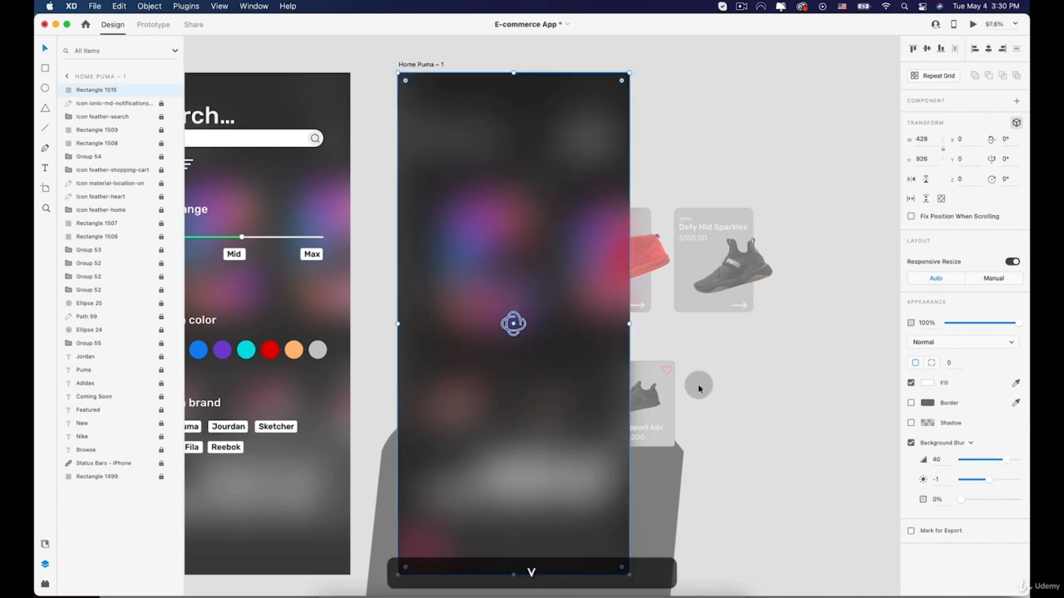
pyautogui.rightClick(446, 221)
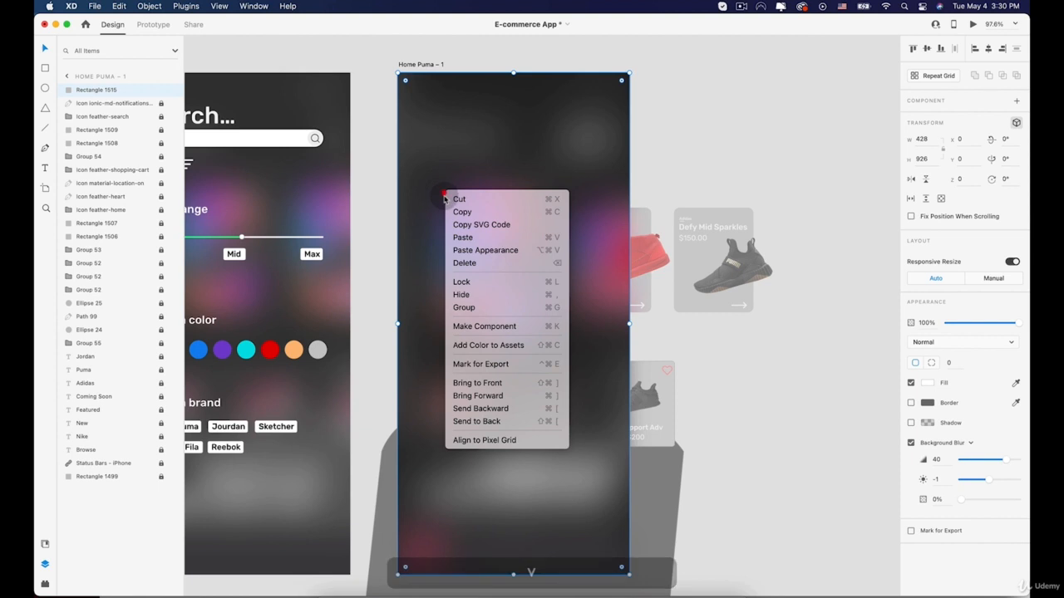
pyautogui.click(466, 283)
pyautogui.press('space')
pyautogui.moveTo(456, 198); pyautogui.dragTo(513, 225)
pyautogui.click(508, 113)
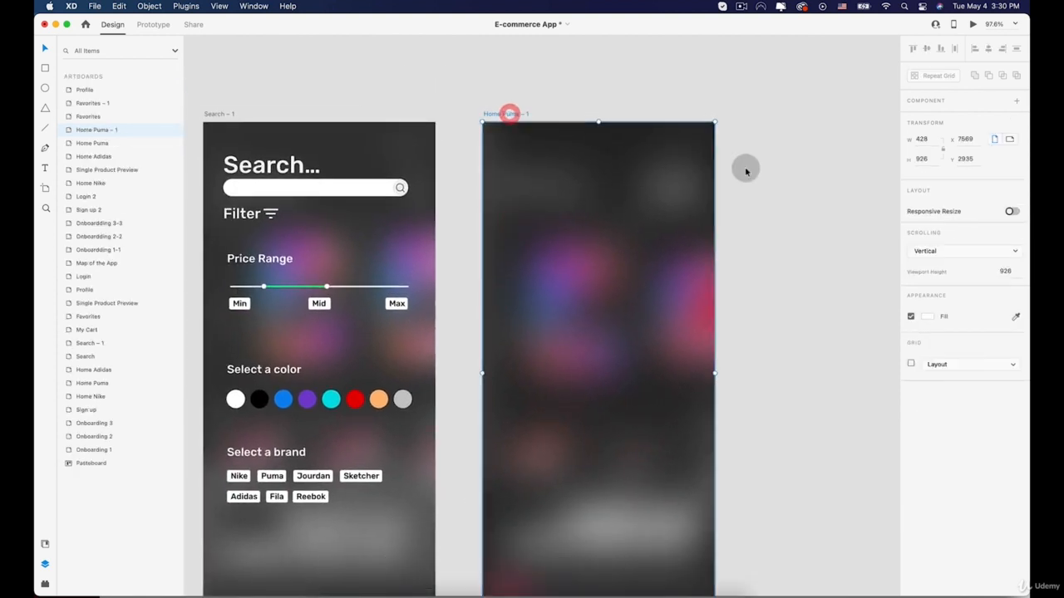
pyautogui.click(910, 364)
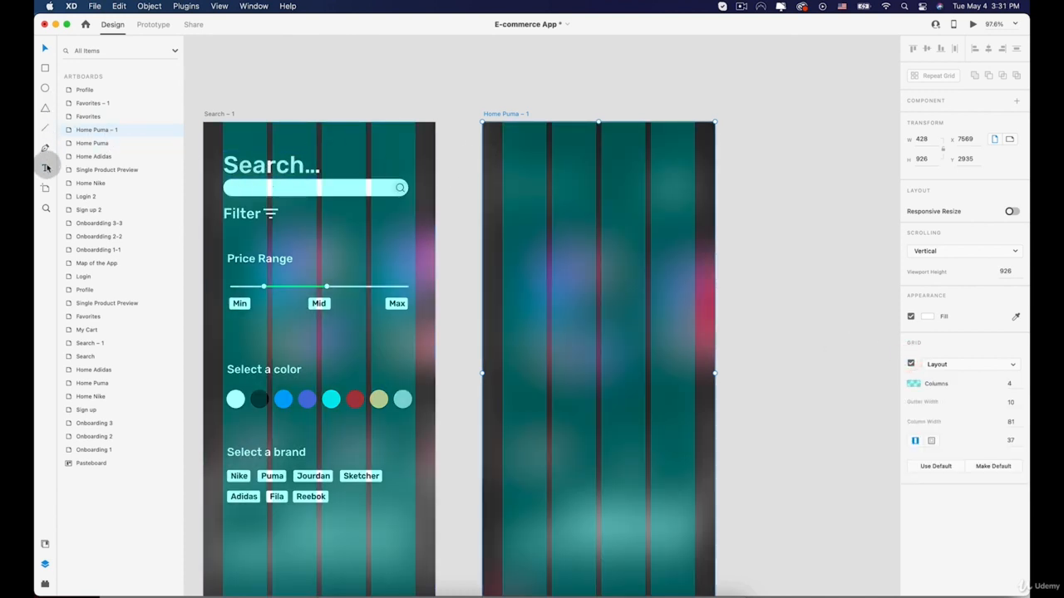
# Add a "Search..." heading at text size 41 on Home Puma – 1 and align it to the first column at X 37, Y 58
pyautogui.press('t')
pyautogui.click(505, 160)
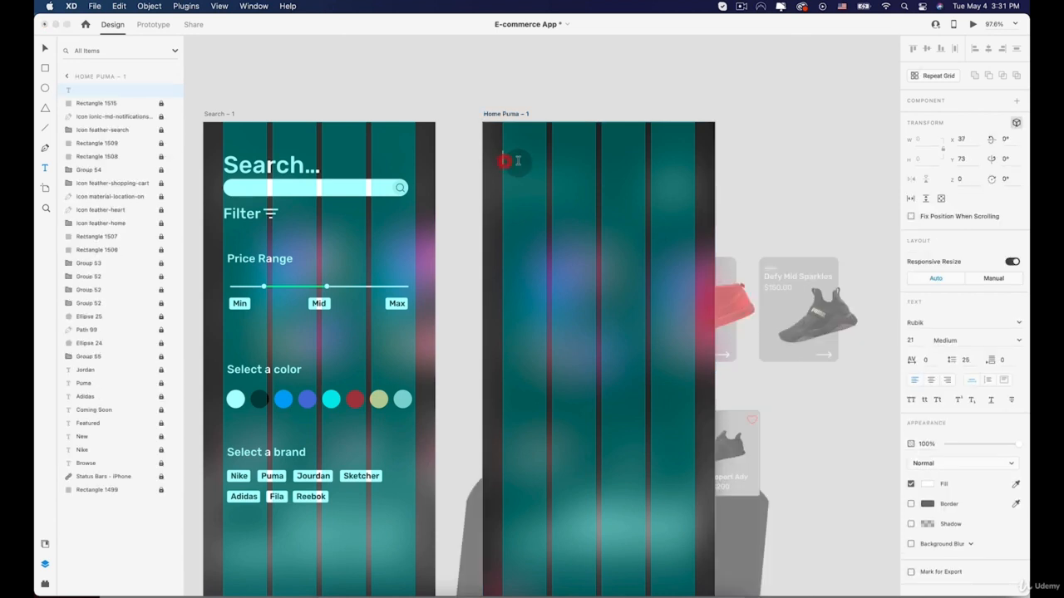
pyautogui.press('shift')
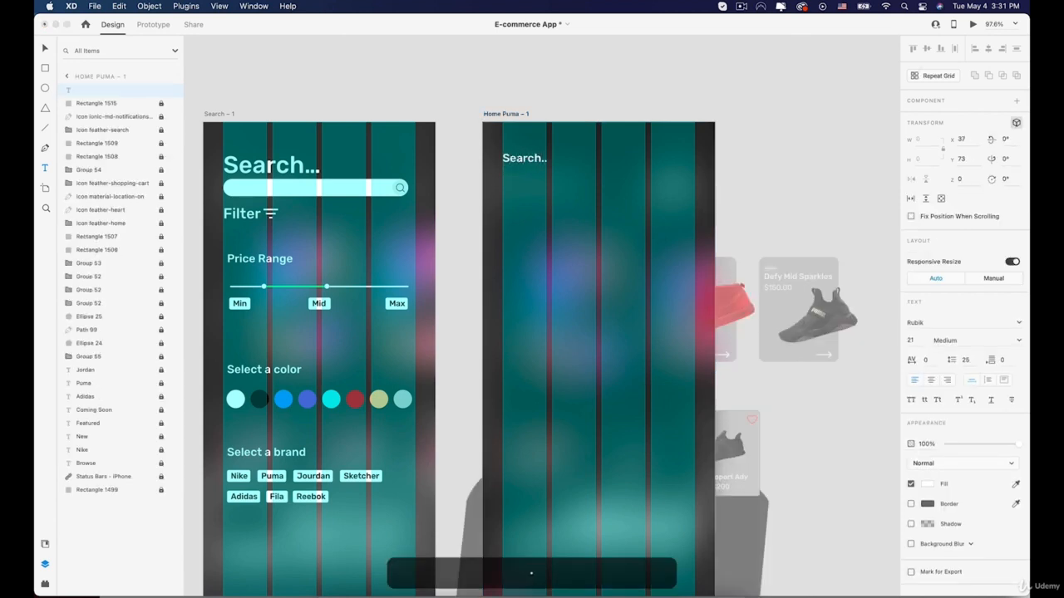
pyautogui.click(44, 48)
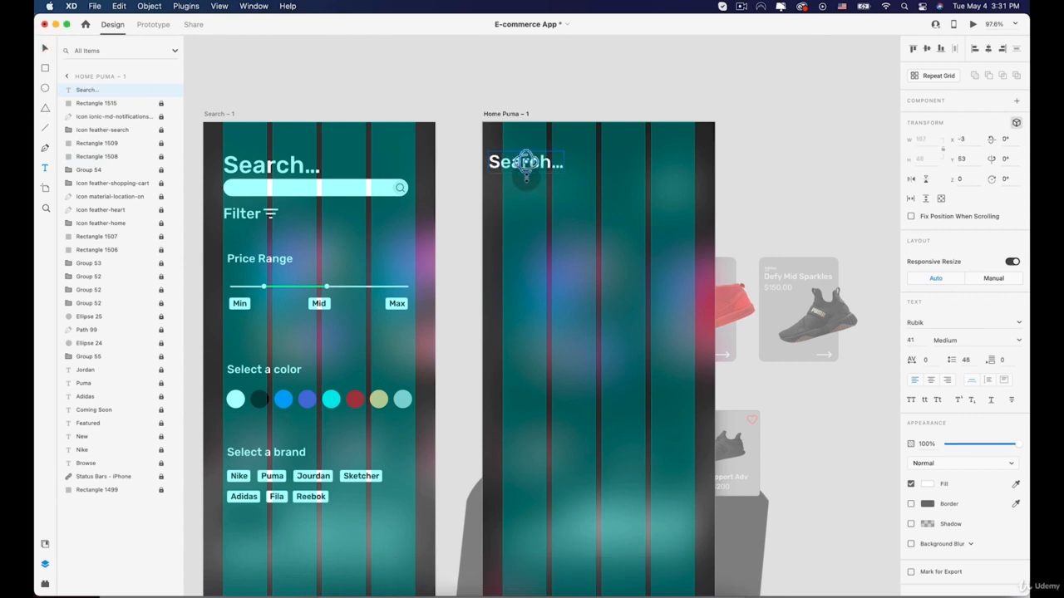
pyautogui.moveTo(526, 177); pyautogui.dragTo(527, 179)
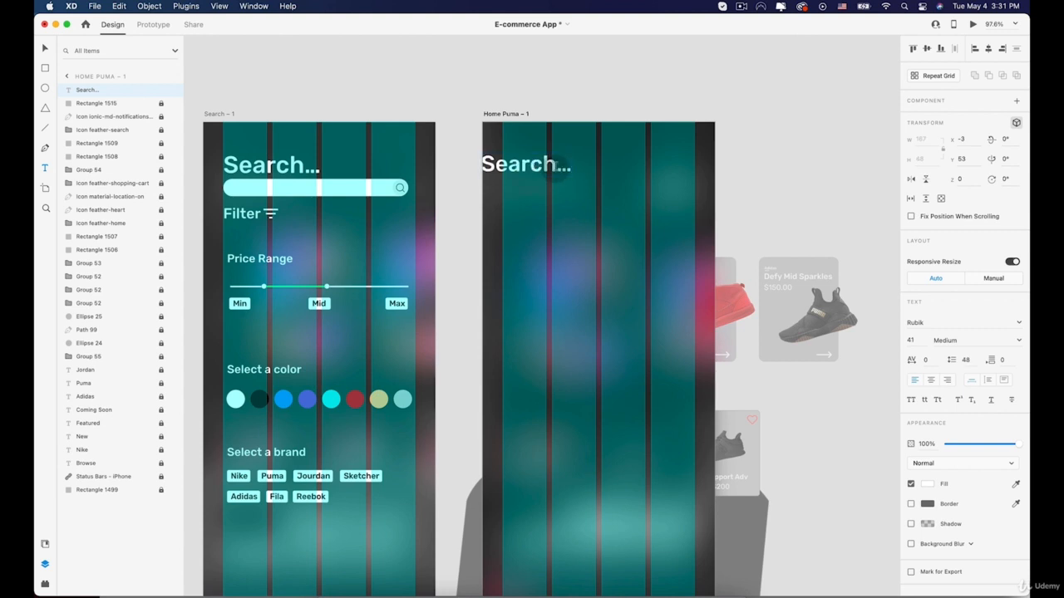
pyautogui.doubleClick(555, 168)
pyautogui.click(45, 48)
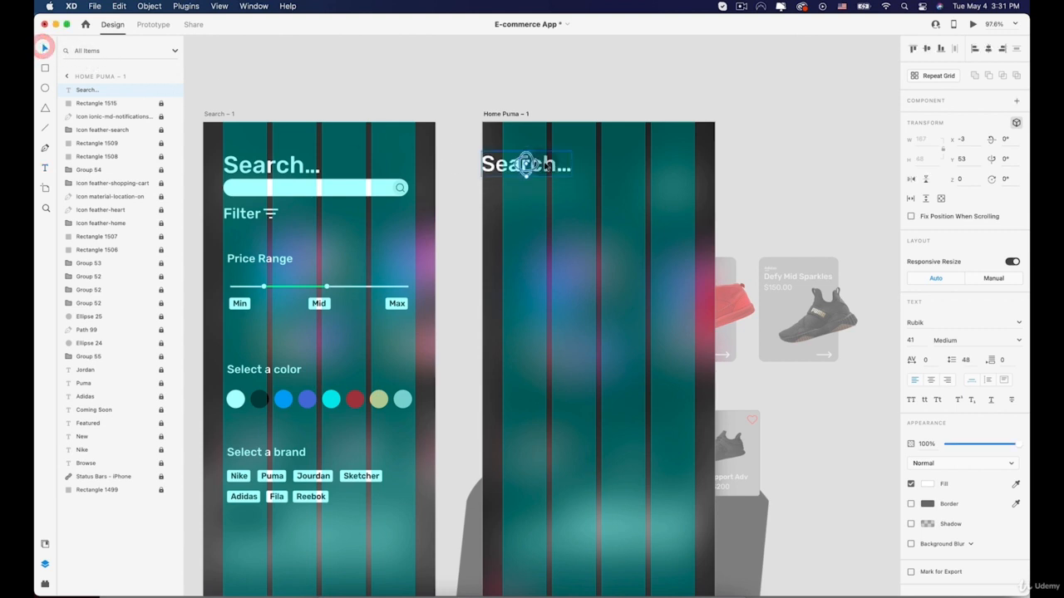
pyautogui.moveTo(546, 165); pyautogui.dragTo(568, 170)
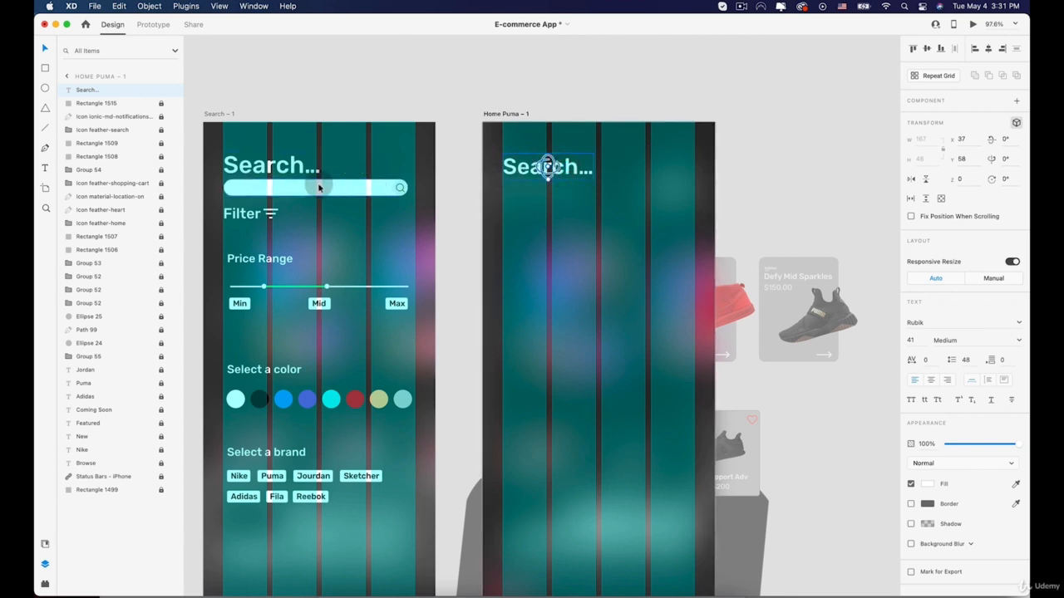
# Draw a 342 × 31 borderless search bar with corner radius 18 under the Search heading at X 37, Y 105
pyautogui.click(45, 70)
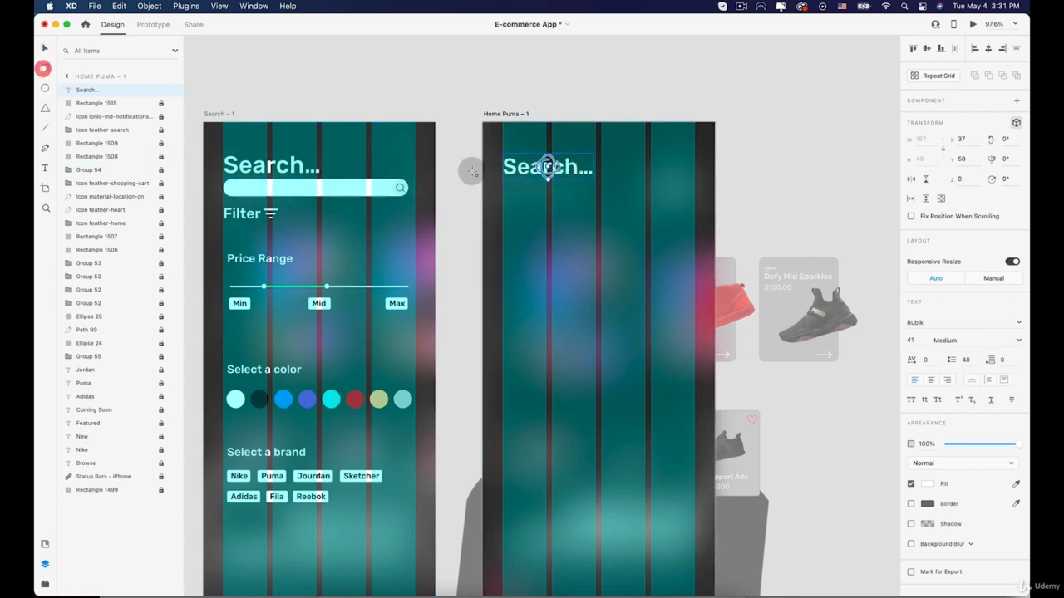
pyautogui.moveTo(503, 179)
pyautogui.mouseDown()
pyautogui.moveTo(693, 198)
pyautogui.moveTo(610, 191)
pyautogui.mouseUp()
pyautogui.scroll(5, 611, 188)
pyautogui.click(910, 402)
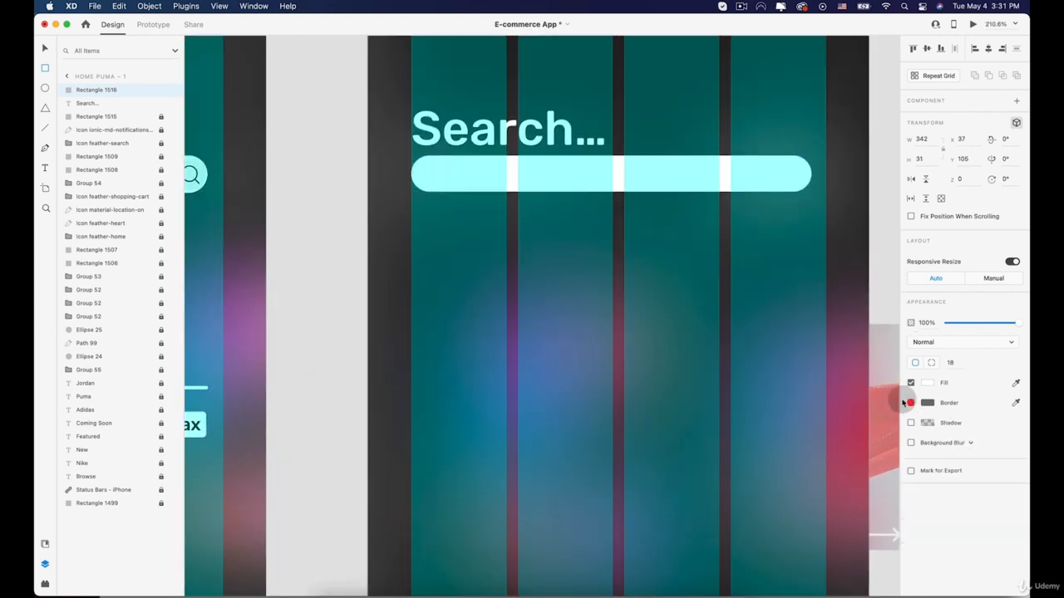
pyautogui.press('v')
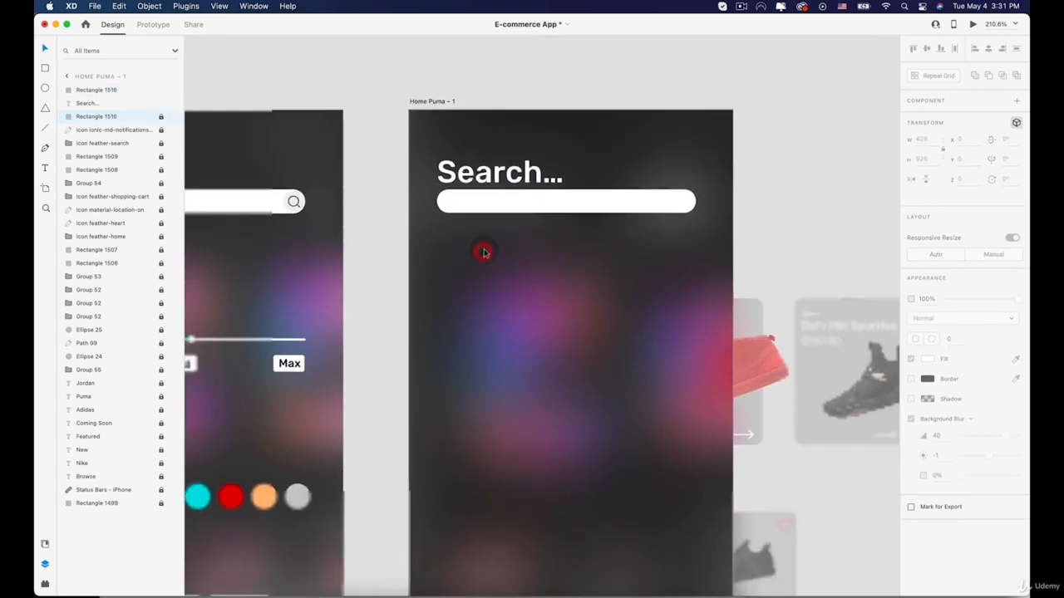
# Find "search" icons in the Icons 4 Design plugin and insert the Feather search icon on the Home Puma – 1 artboard
pyautogui.scroll(-3, 484, 253)
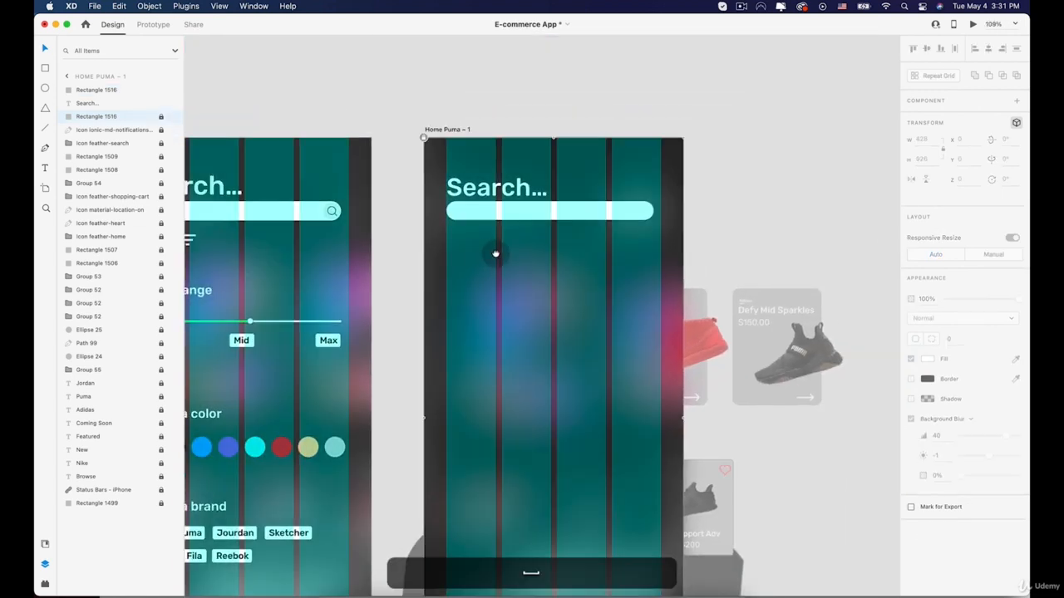
pyautogui.moveTo(490, 256); pyautogui.dragTo(592, 231)
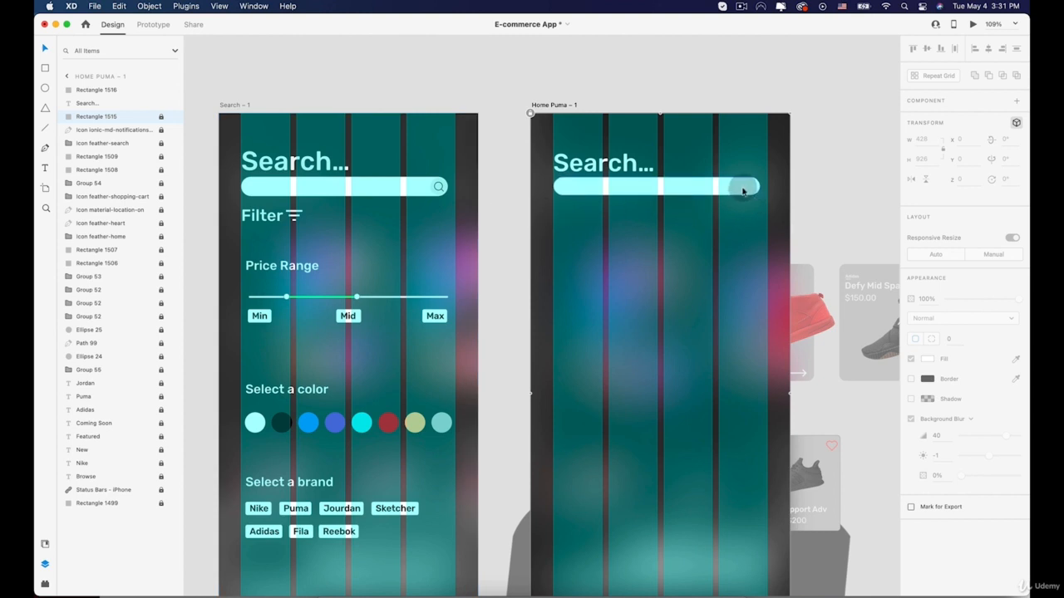
pyautogui.click(44, 584)
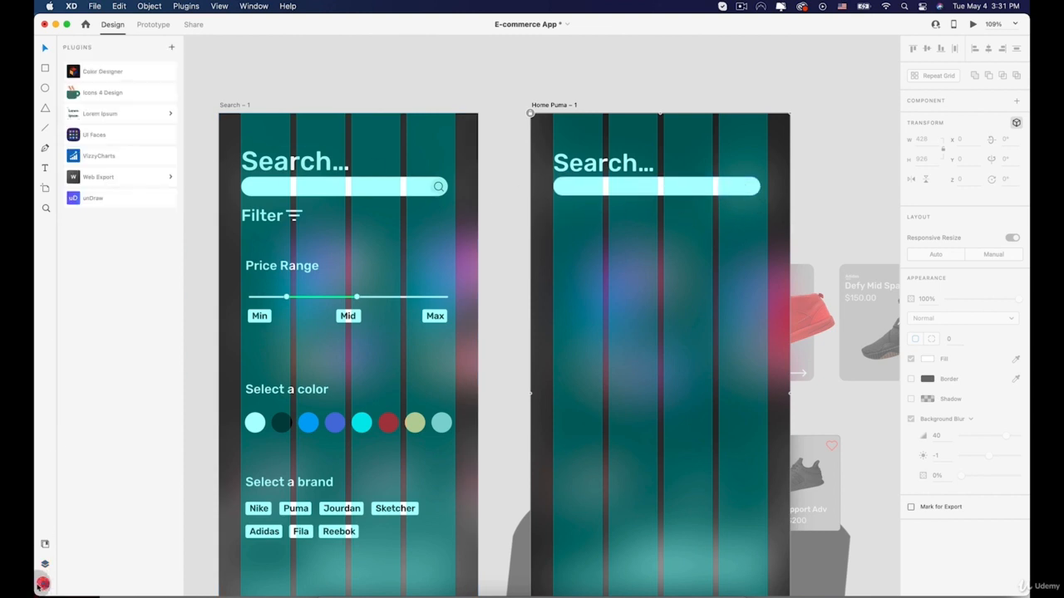
pyautogui.click(113, 100)
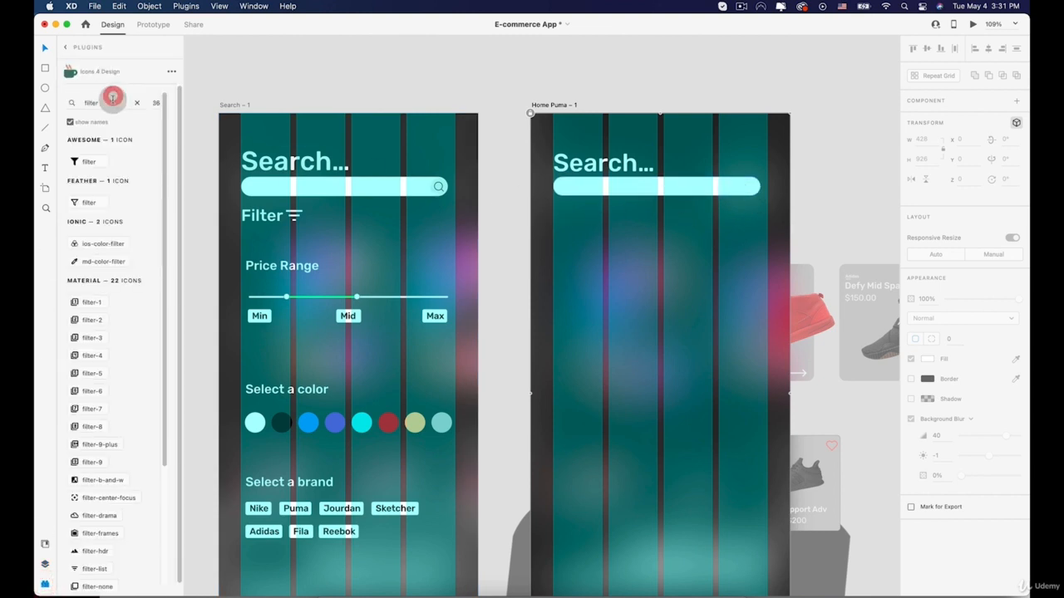
pyautogui.click(140, 103)
pyautogui.write('se')
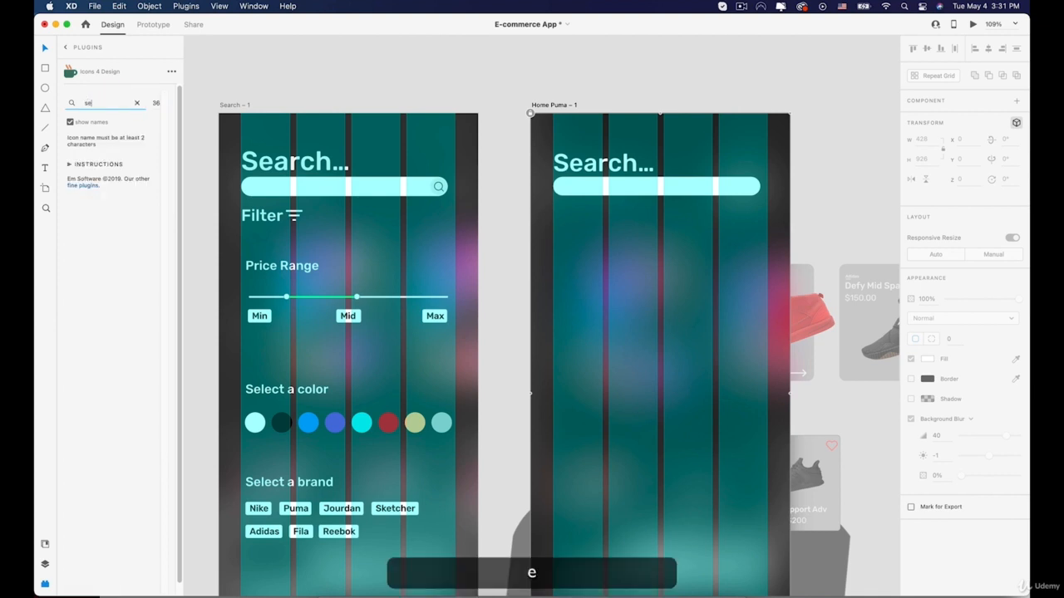
pyautogui.write('arch')
pyautogui.press('Return')
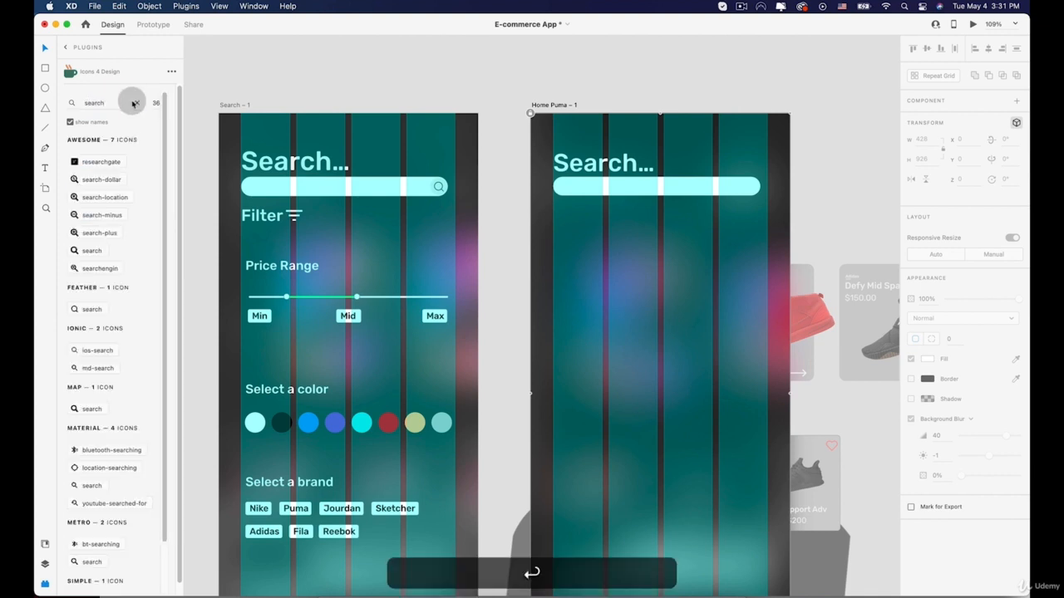
pyautogui.click(80, 310)
# Scale the search icon to about 18 × 18 and place it inside the right end of the search bar
pyautogui.scroll(5, 532, 135)
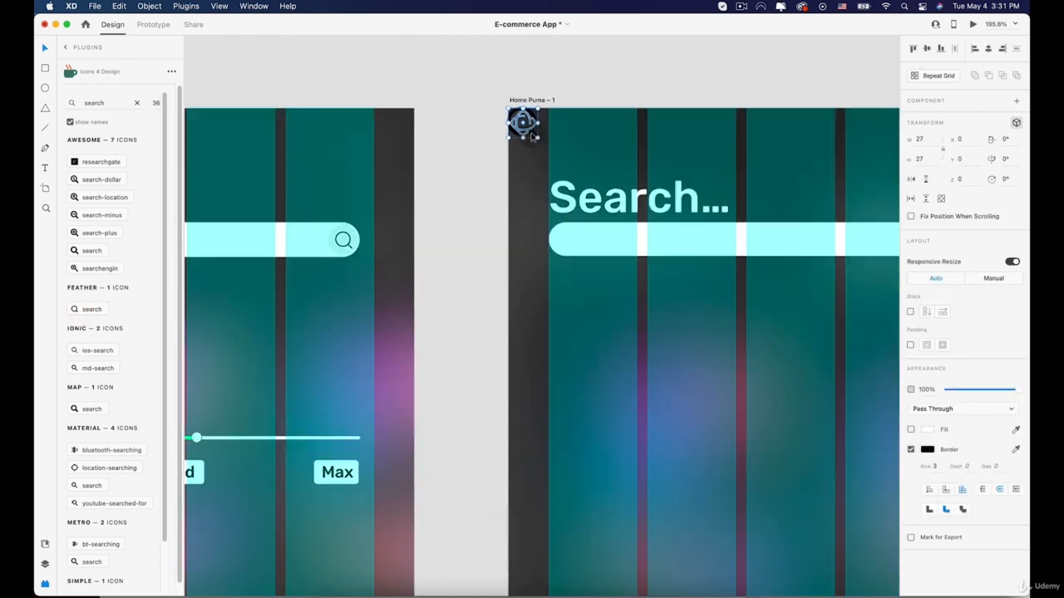
pyautogui.moveTo(536, 139); pyautogui.dragTo(917, 261)
pyautogui.press('space')
pyautogui.moveTo(749, 236); pyautogui.dragTo(602, 229)
pyautogui.scroll(5, 761, 253)
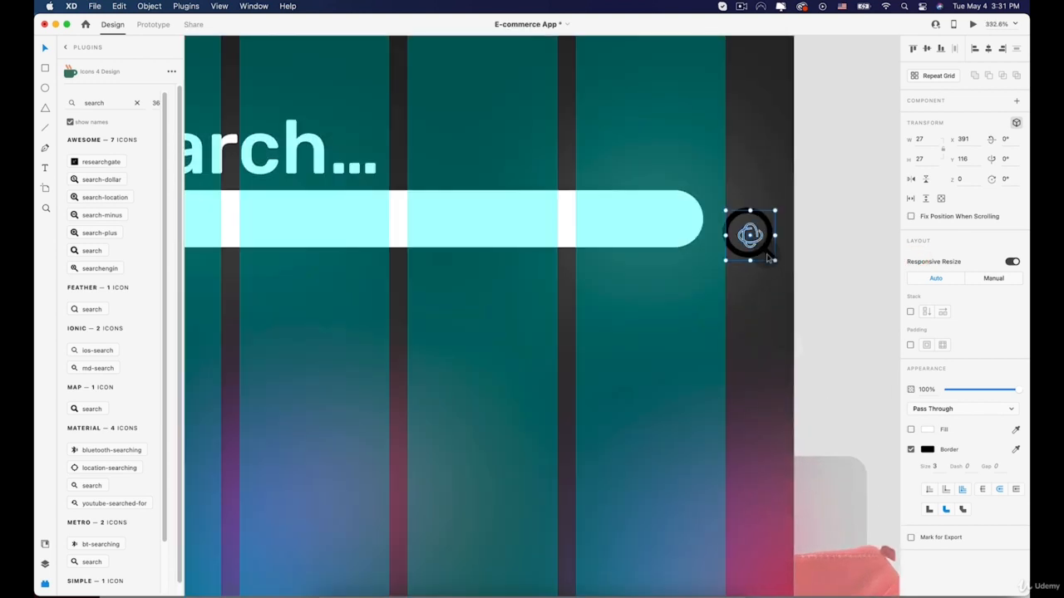
pyautogui.moveTo(765, 255); pyautogui.dragTo(677, 244)
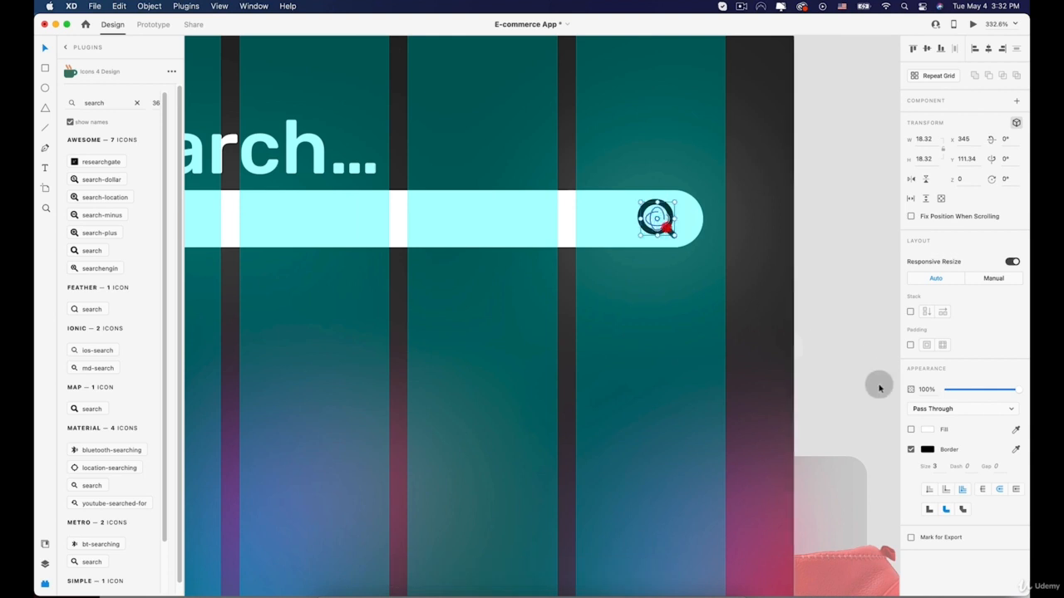
# Set the search icon's border size to 2 and its border color to grey #717171
pyautogui.click(938, 465)
pyautogui.press('Down')
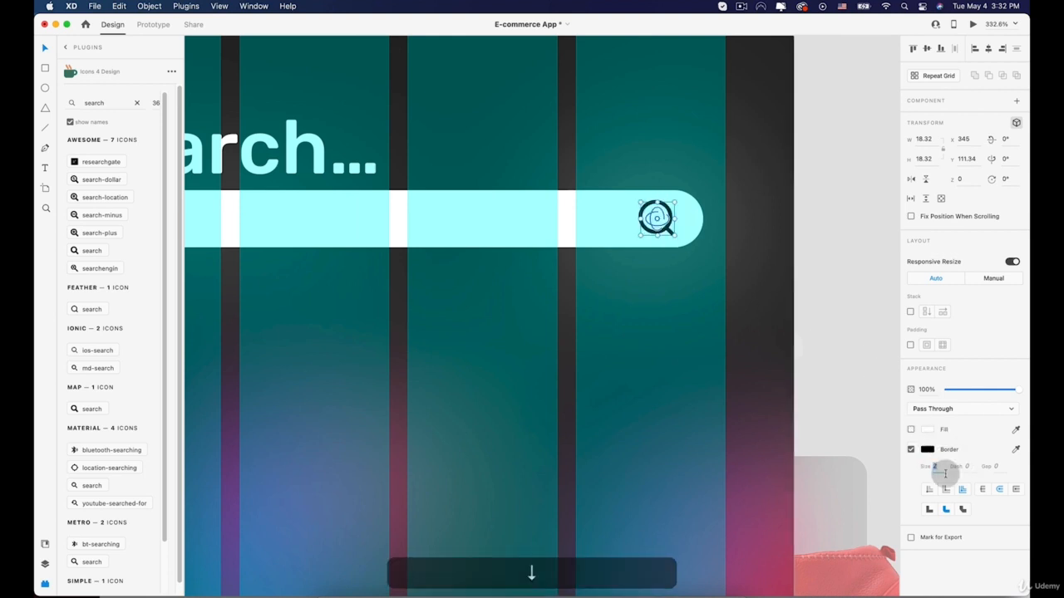
pyautogui.click(927, 449)
pyautogui.moveTo(840, 436); pyautogui.dragTo(759, 379)
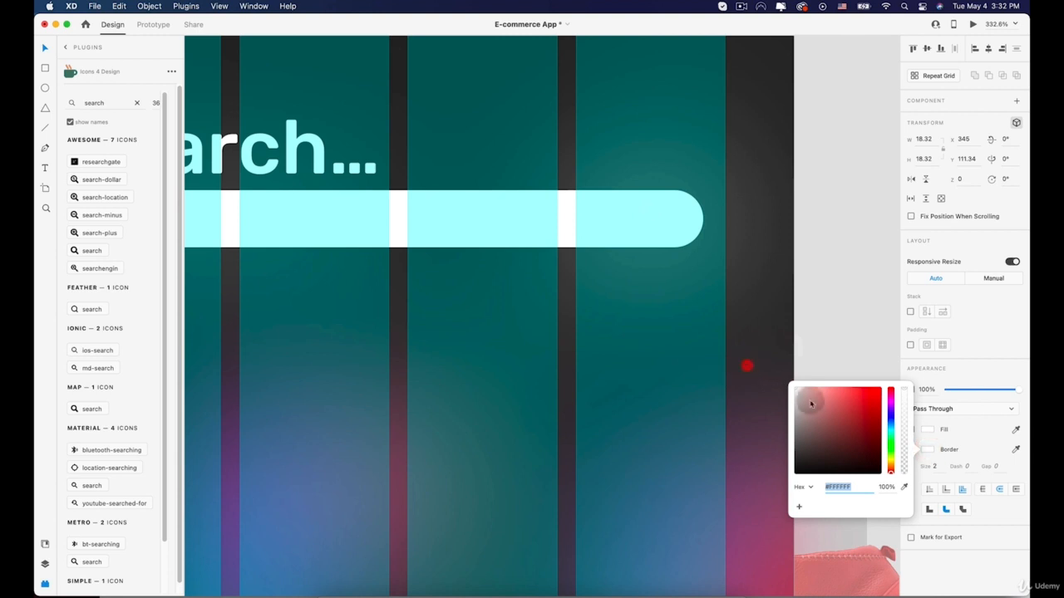
pyautogui.moveTo(810, 404); pyautogui.dragTo(783, 423)
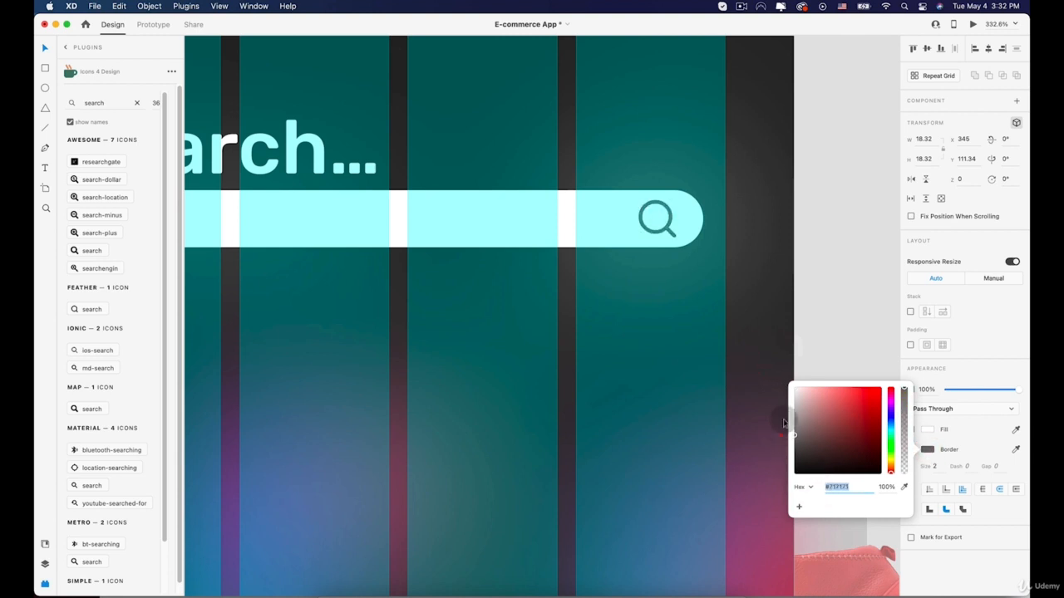
pyautogui.click(807, 311)
# Duplicate the Search heading just below the search bar and change the copy's text to "Filter"
pyautogui.scroll(-5, 807, 312)
pyautogui.press('space')
pyautogui.moveTo(619, 290); pyautogui.dragTo(587, 203)
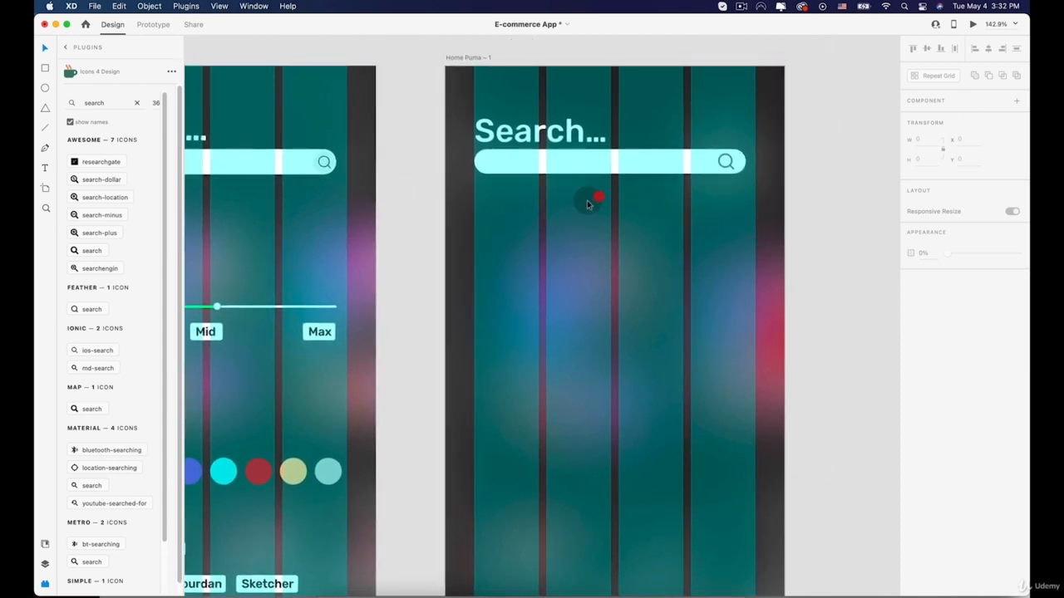
pyautogui.scroll(-4, 588, 201)
pyautogui.scroll(3, 519, 187)
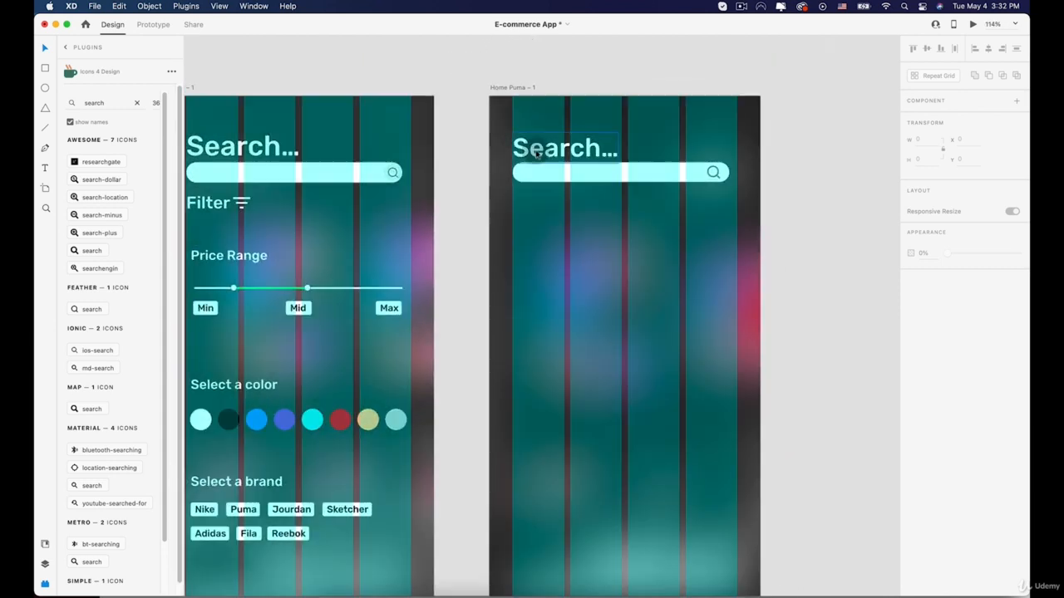
pyautogui.click(537, 154)
pyautogui.moveTo(537, 154); pyautogui.dragTo(522, 201)
pyautogui.doubleClick(523, 198)
pyautogui.write('Filter')
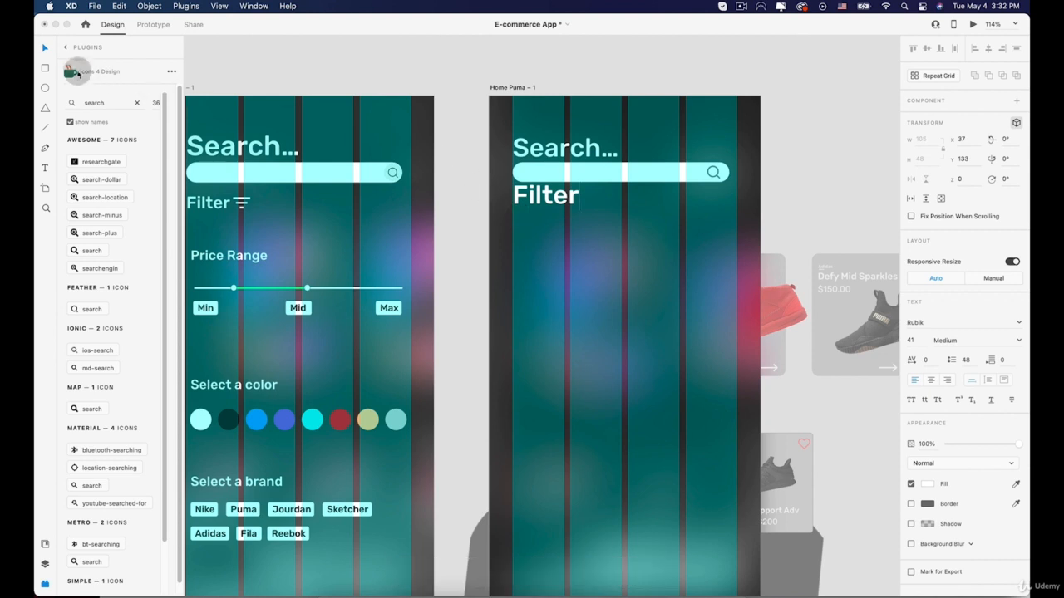
pyautogui.press('Escape')
# Reduce the Filter heading to text size 27 and position it at X 37, Y 145
pyautogui.scroll(3, 546, 194)
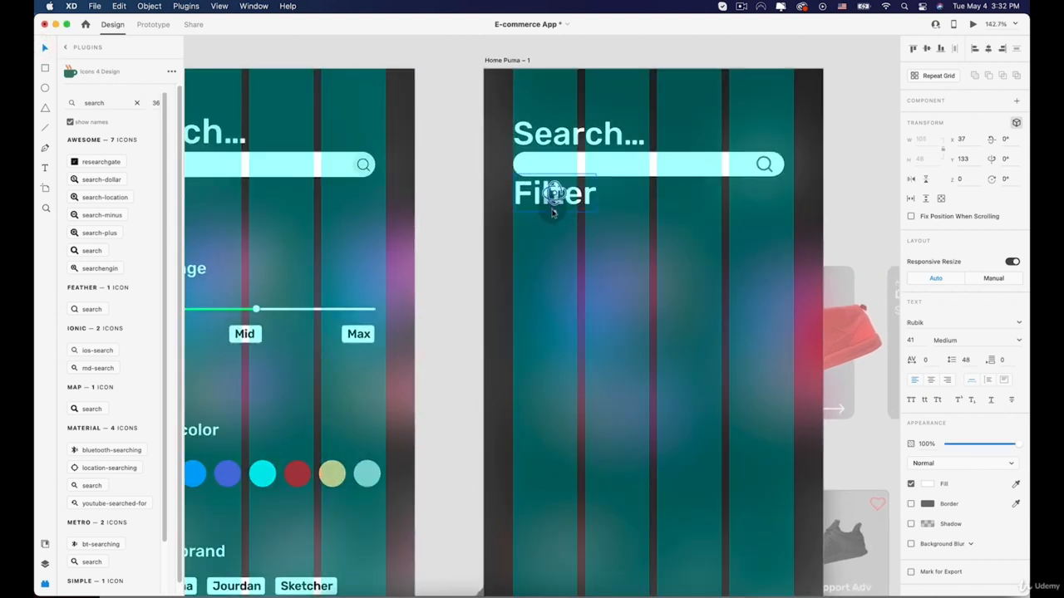
pyautogui.moveTo(555, 213); pyautogui.dragTo(559, 205)
pyautogui.hscroll(-5, 559, 204)
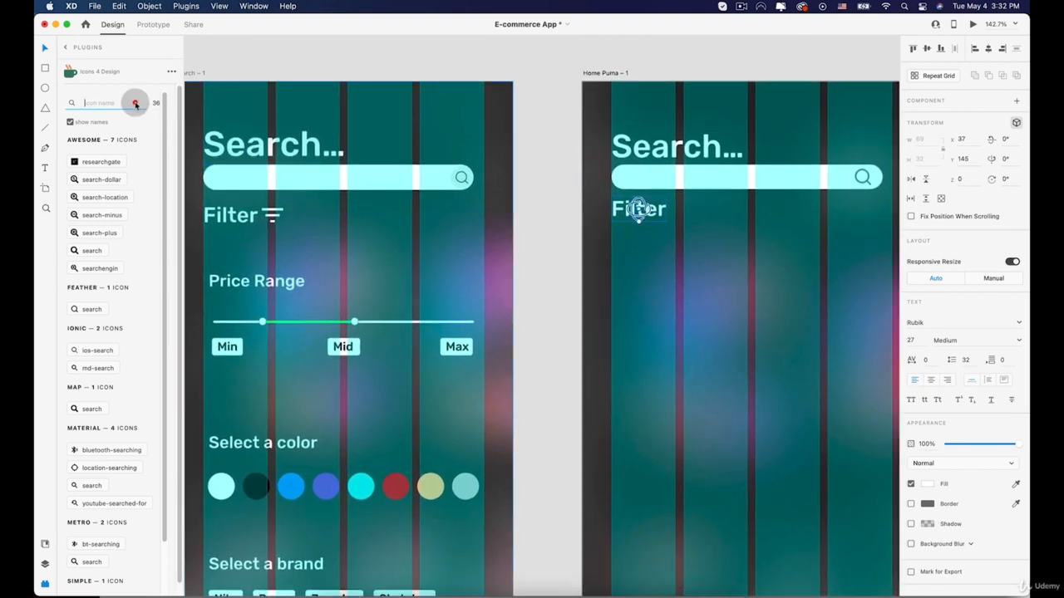
# Find "filter" icons in the icon plugin, insert the Material filter-list icon and place it just right of the Filter heading
pyautogui.click(135, 103)
pyautogui.click(108, 104)
pyautogui.write('filt')
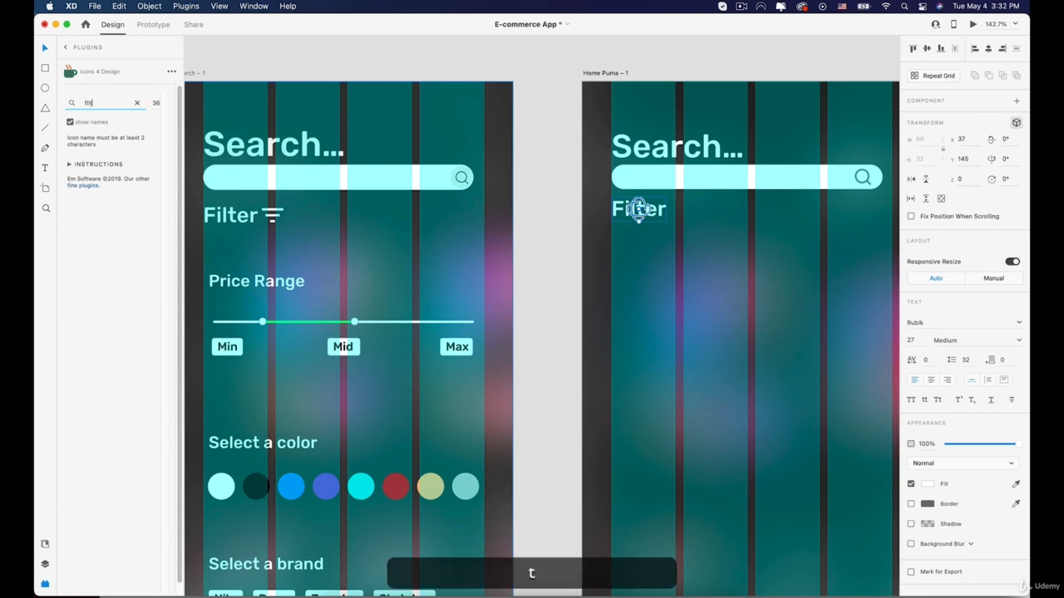
pyautogui.write('er')
pyautogui.press('Return')
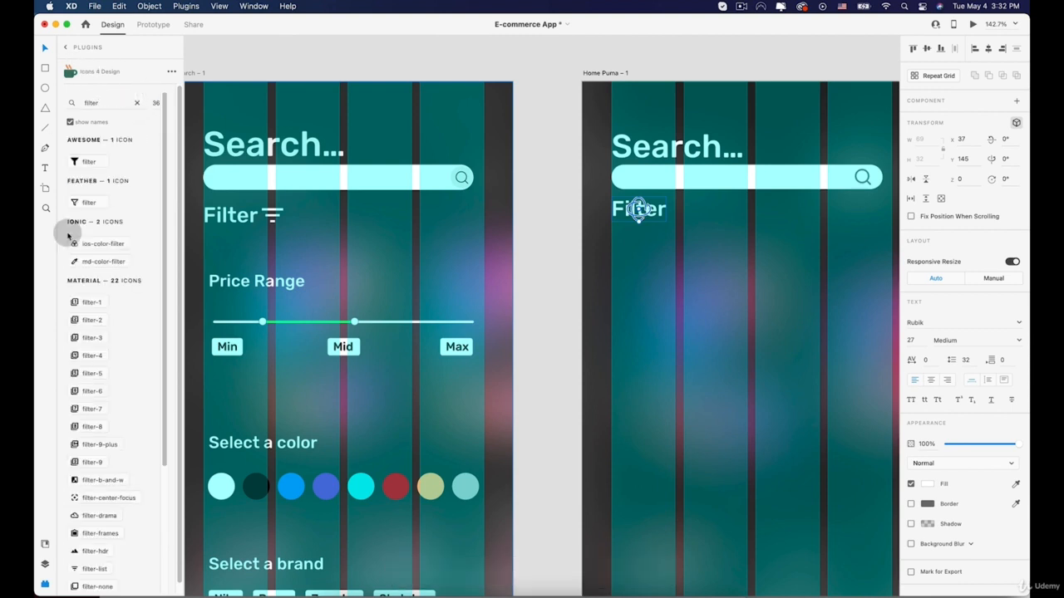
pyautogui.scroll(-2, 88, 494)
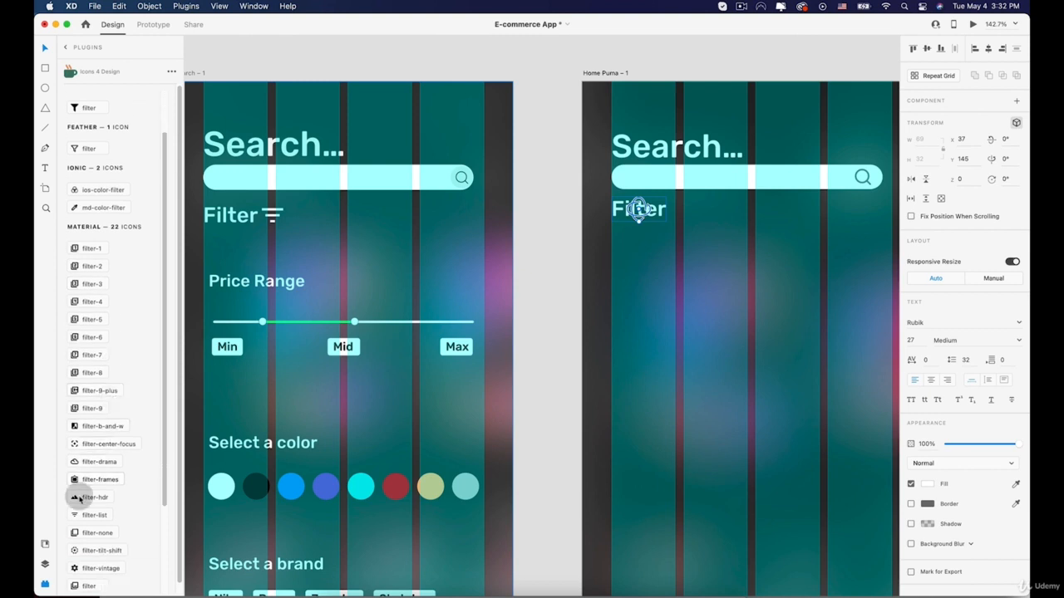
pyautogui.click(86, 512)
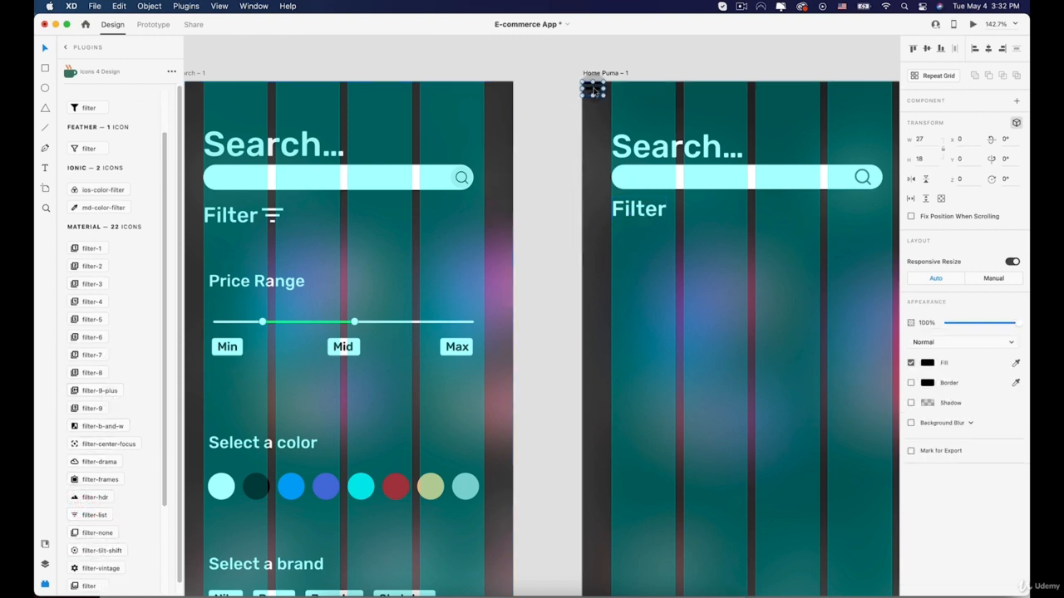
pyautogui.moveTo(592, 88); pyautogui.dragTo(694, 214)
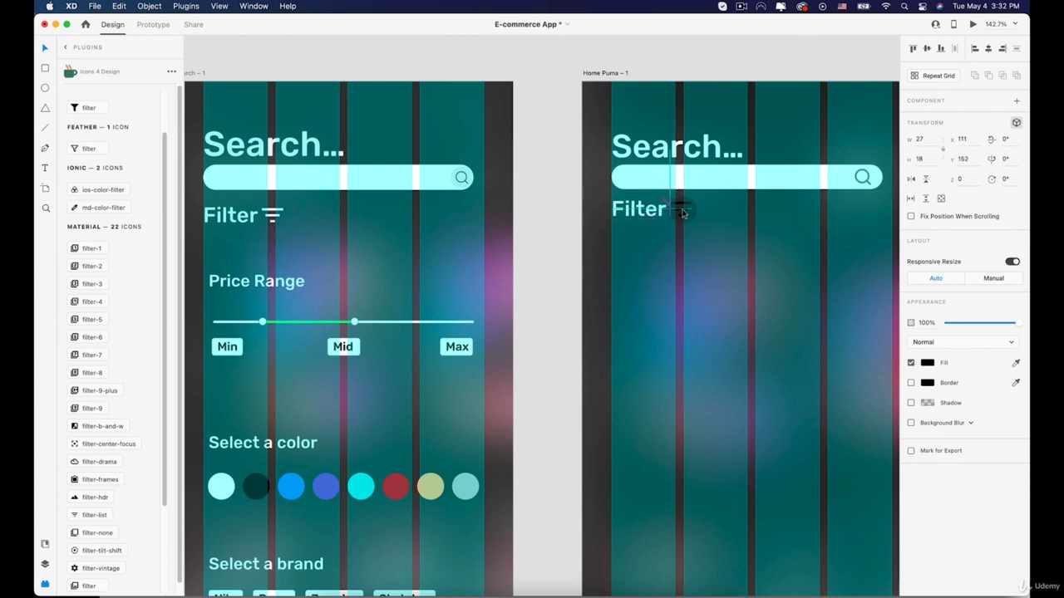
# Give the filter-list icon a white fill and align it vertically with the Filter heading at Y 154
pyautogui.scroll(1, 685, 213)
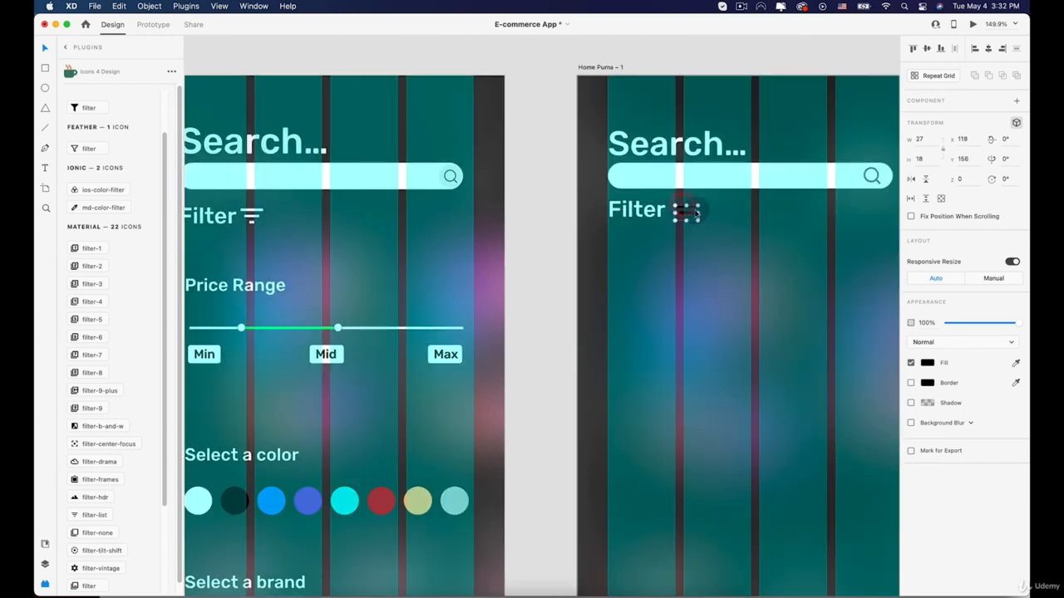
pyautogui.click(927, 363)
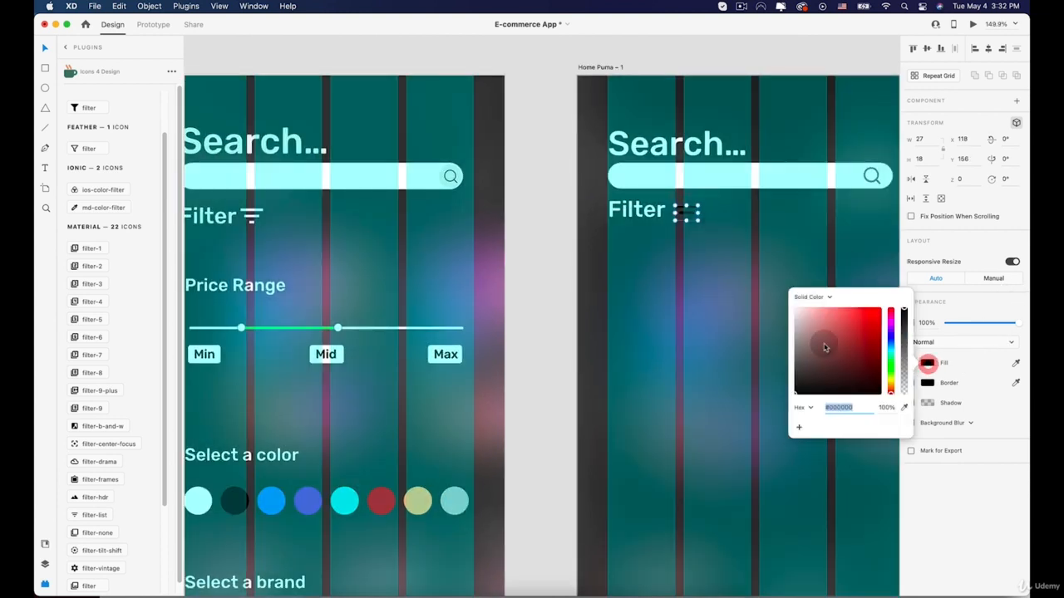
pyautogui.click(629, 253)
pyautogui.scroll(5, 696, 221)
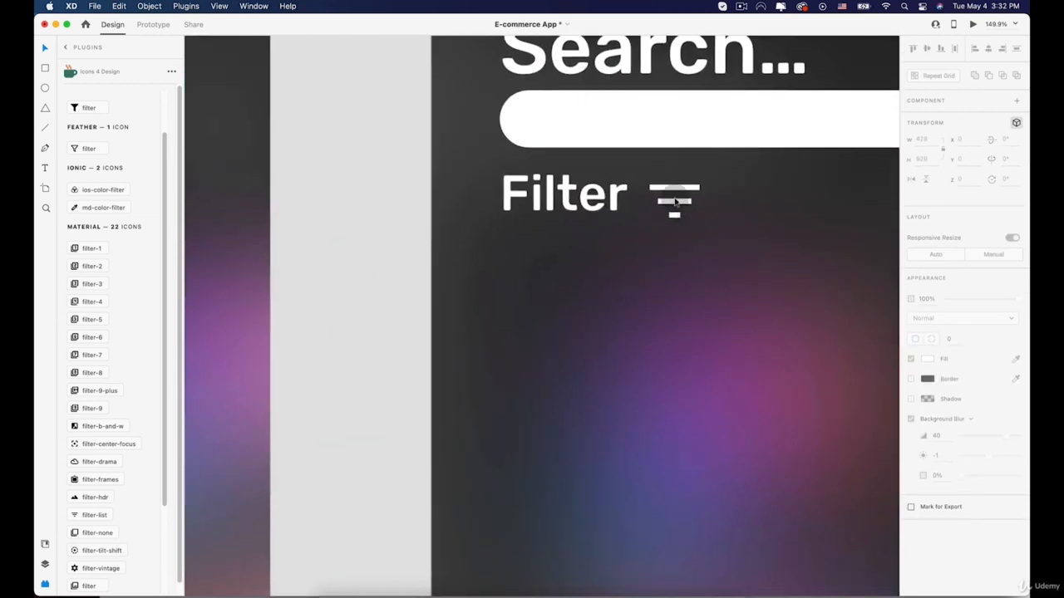
pyautogui.click(663, 189)
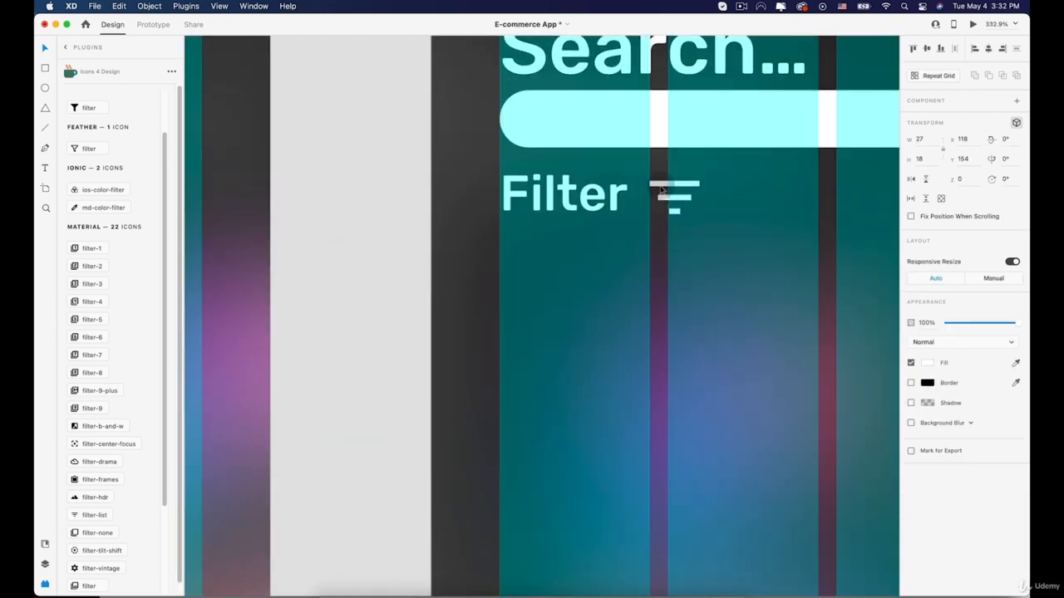
# Turn off the layout grid on the Home Puma – 1 artboard
pyautogui.scroll(-6, 662, 188)
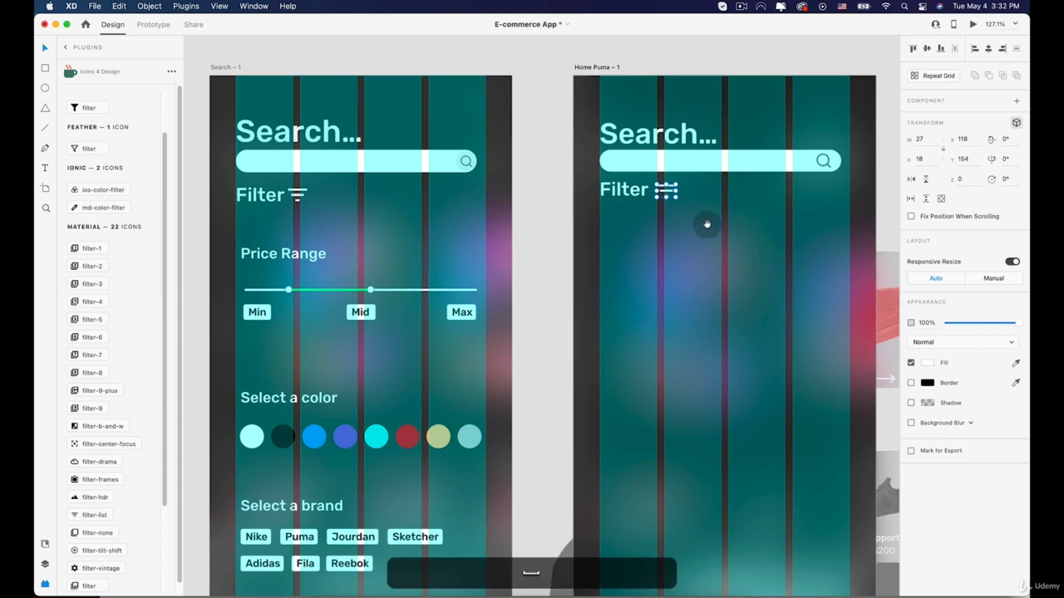
pyautogui.moveTo(704, 226); pyautogui.dragTo(671, 248)
pyautogui.click(560, 92)
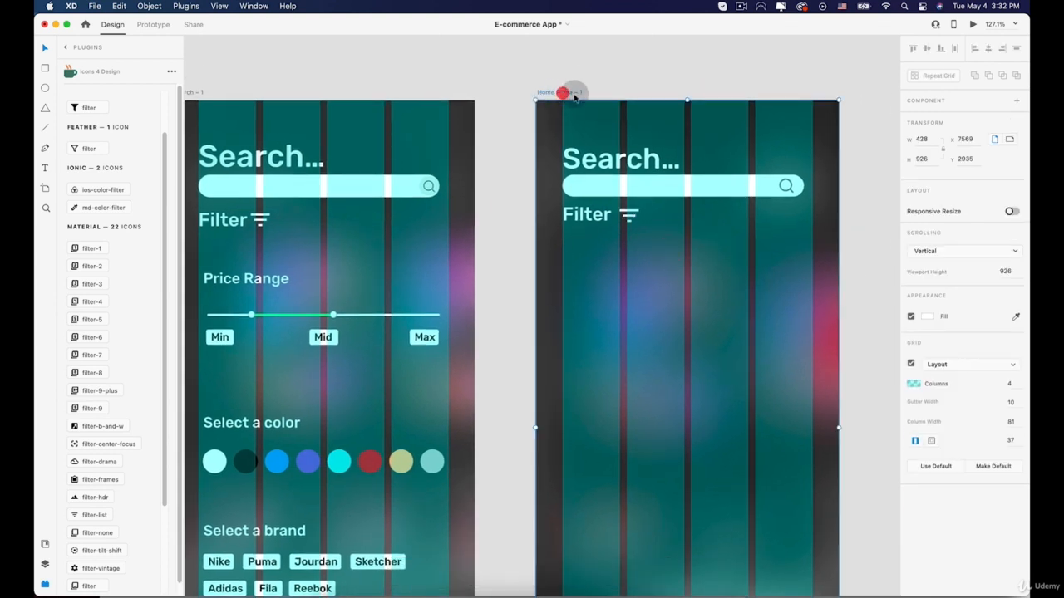
pyautogui.click(911, 364)
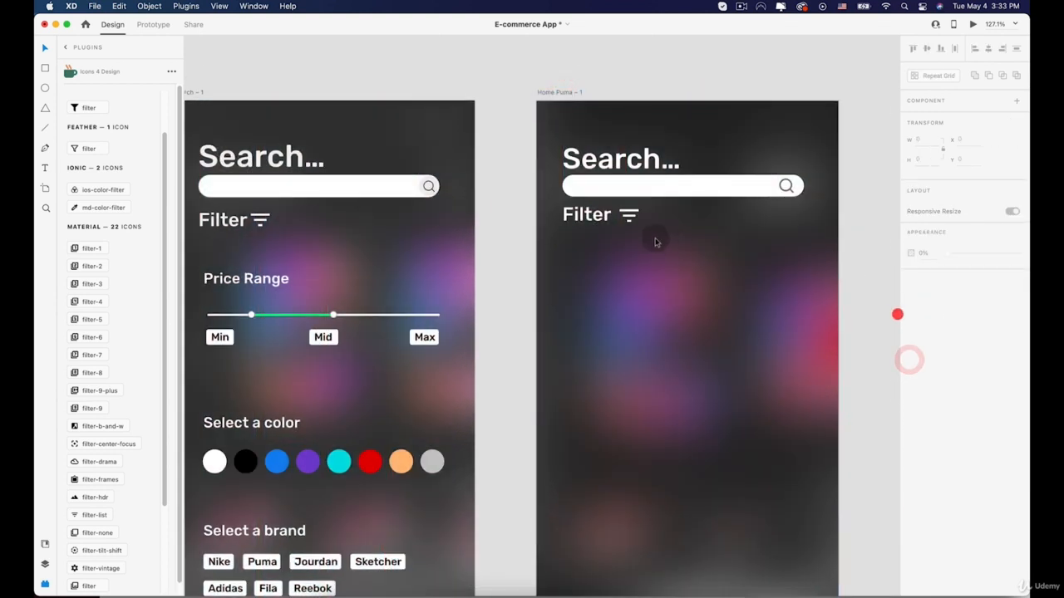
# Copy the Filter heading lower down to make a "Price Range" heading in text size 21 at X 38, Y 263
pyautogui.click(575, 188)
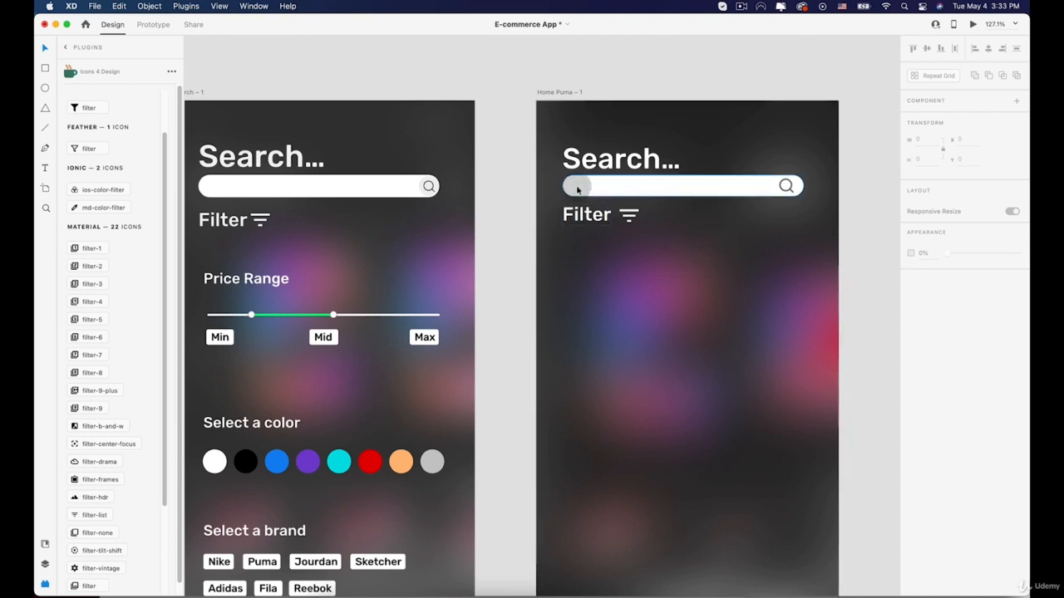
pyautogui.click(586, 214)
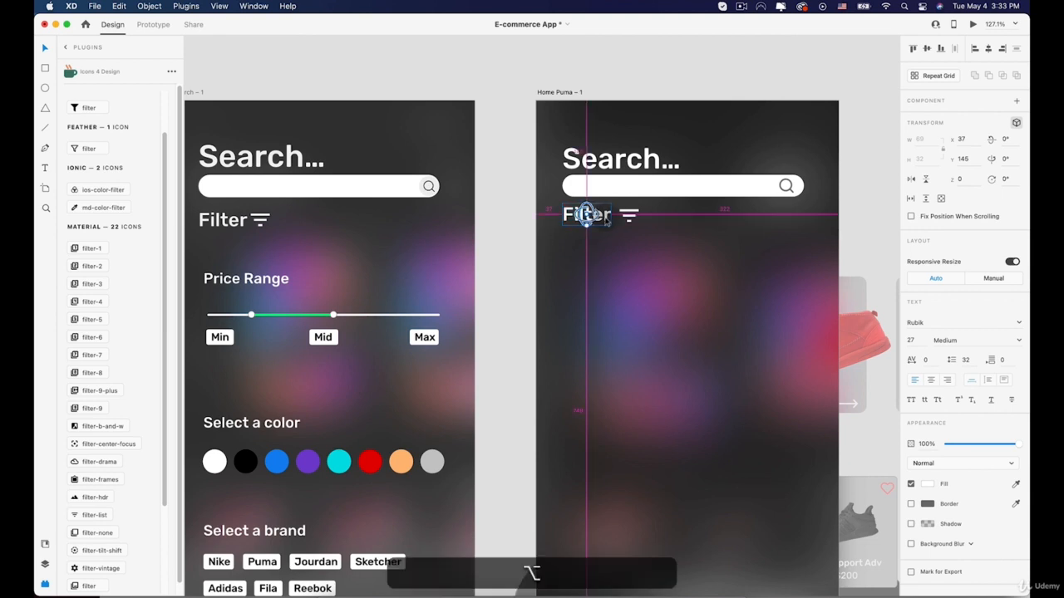
pyautogui.moveTo(587, 216); pyautogui.dragTo(599, 300)
pyautogui.doubleClick(586, 298)
pyautogui.write('Price Range')
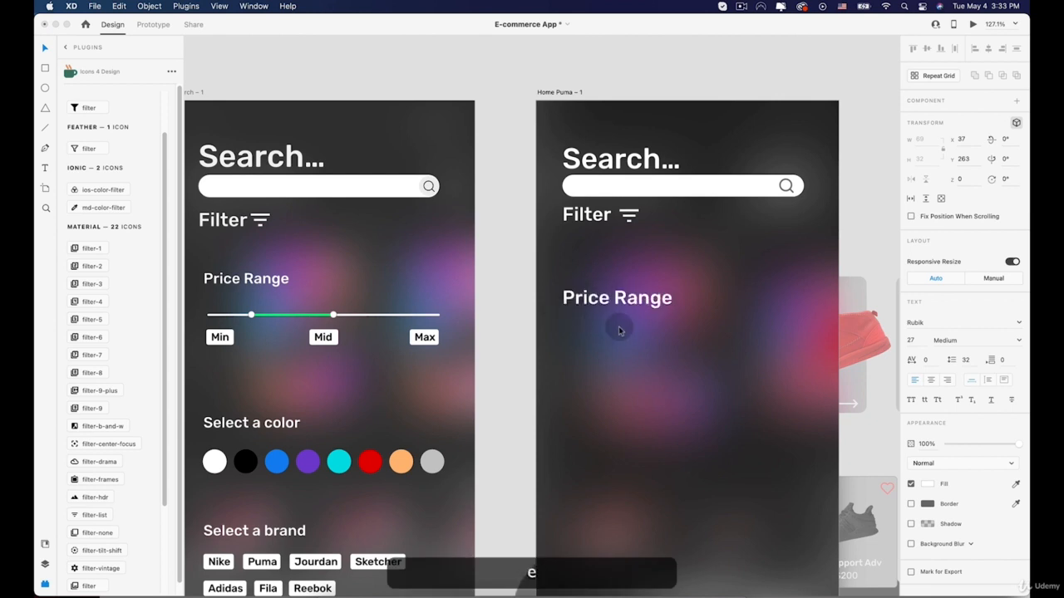
pyautogui.click(615, 298)
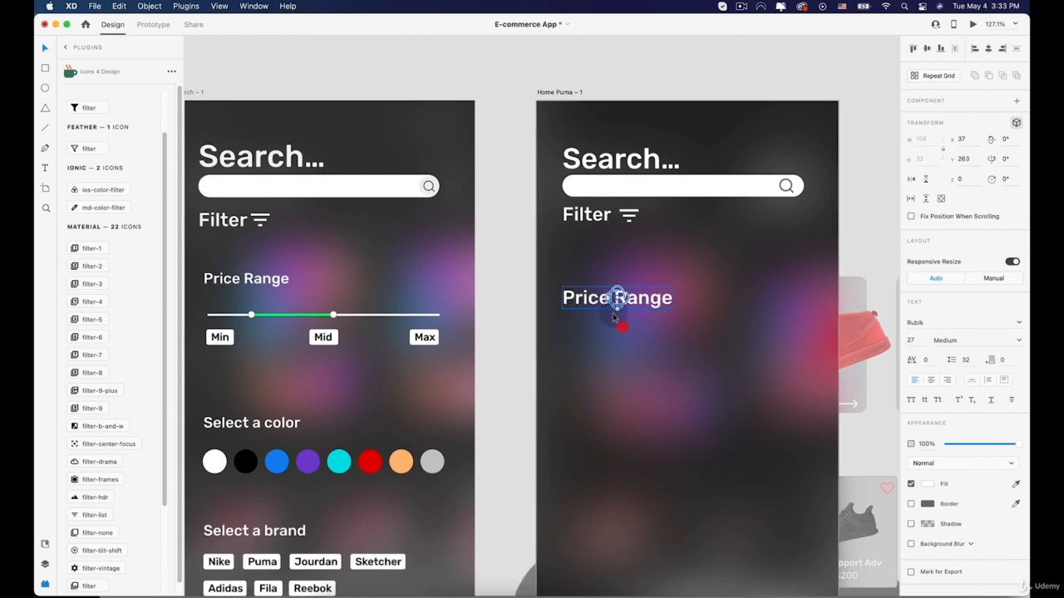
pyautogui.moveTo(615, 309)
pyautogui.mouseDown()
pyautogui.moveTo(617, 296)
pyautogui.moveTo(627, 305)
pyautogui.mouseUp()
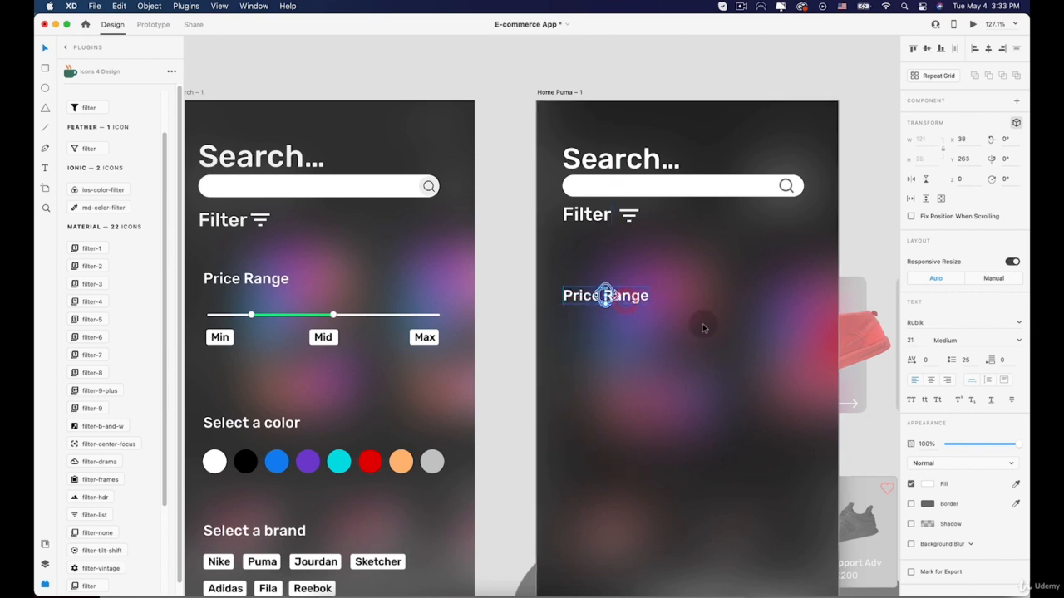
# Draw a horizontal line 332 wide below the Price Range heading, with round caps and a white #FFFFFF border of size 6
pyautogui.click(46, 127)
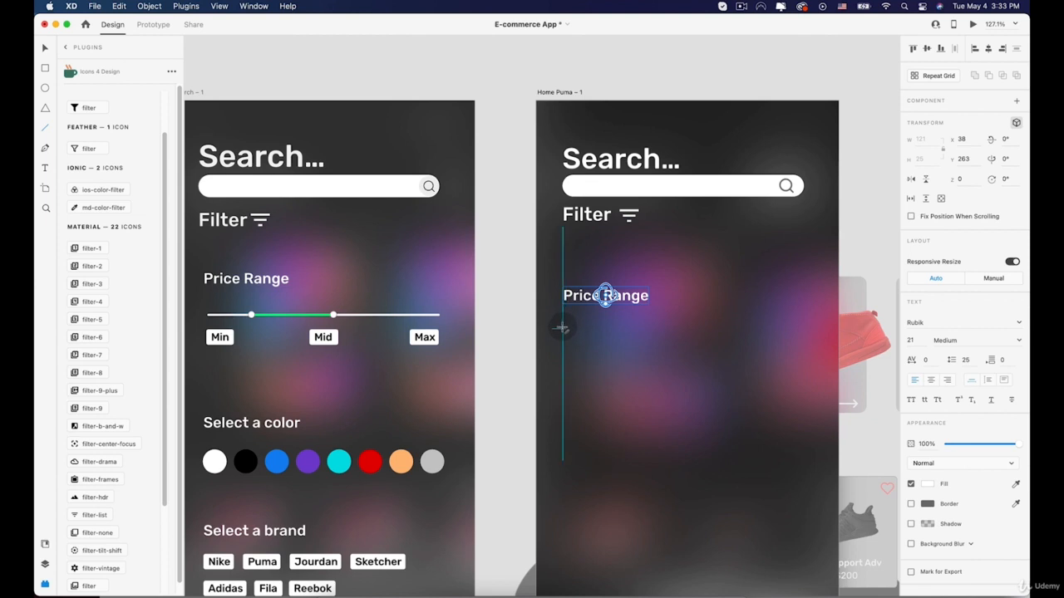
pyautogui.moveTo(561, 329)
pyautogui.mouseDown()
pyautogui.moveTo(735, 326)
pyautogui.moveTo(796, 337)
pyautogui.mouseUp()
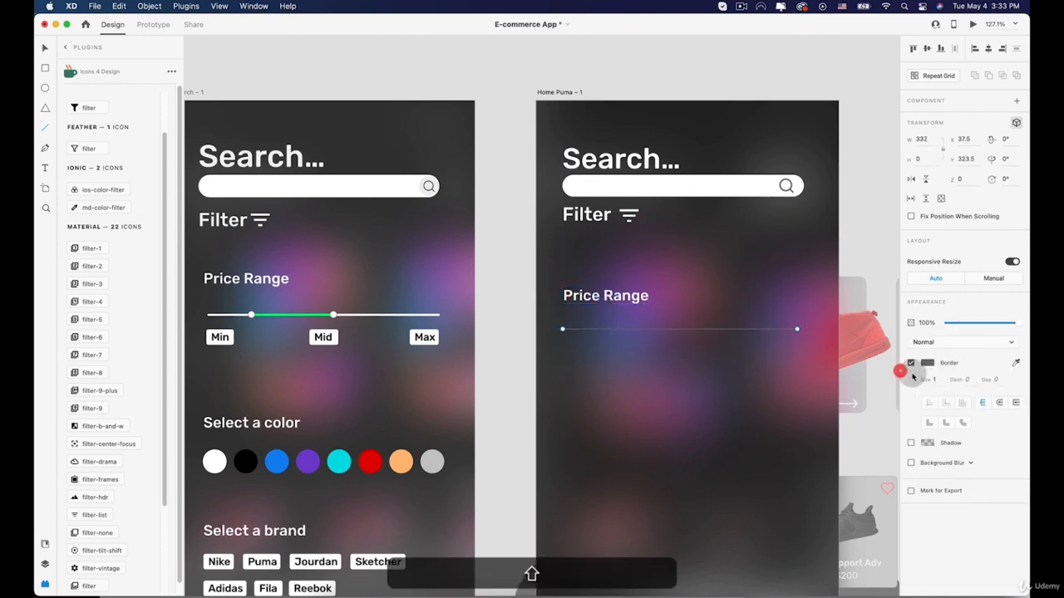
pyautogui.click(1000, 402)
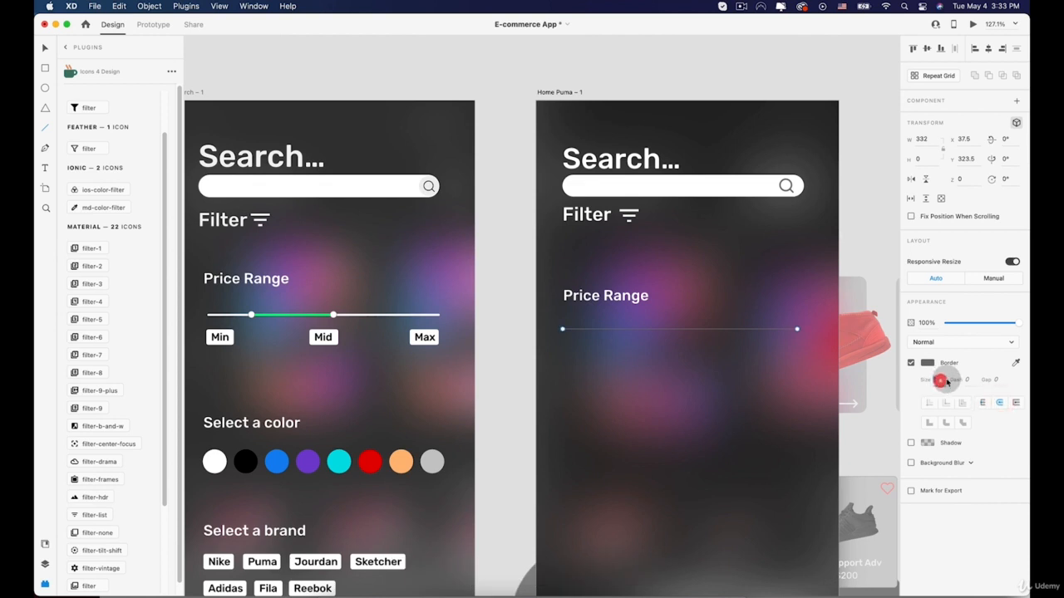
pyautogui.press('Up')
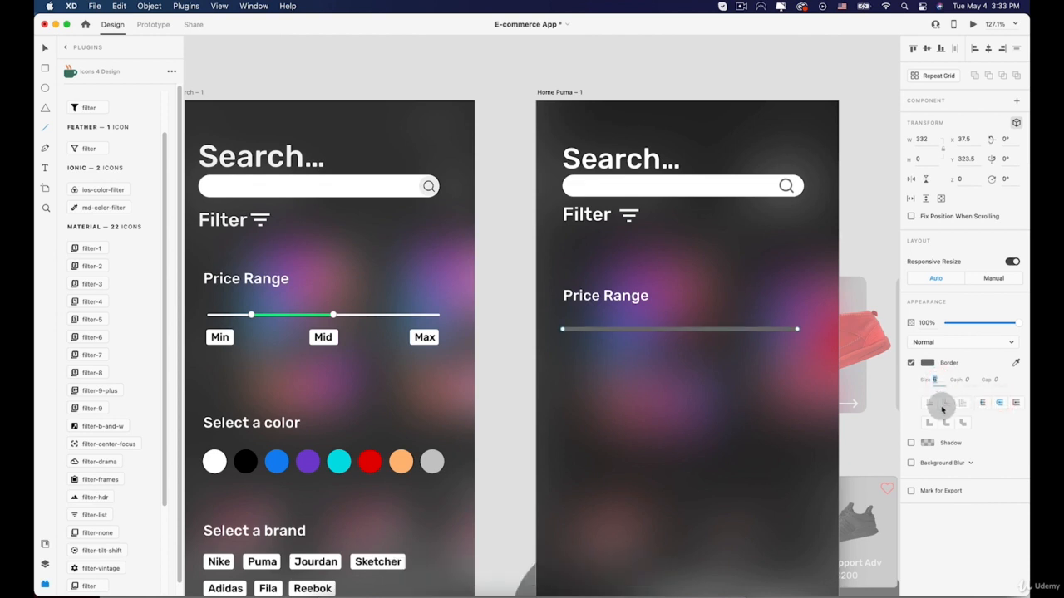
pyautogui.click(927, 363)
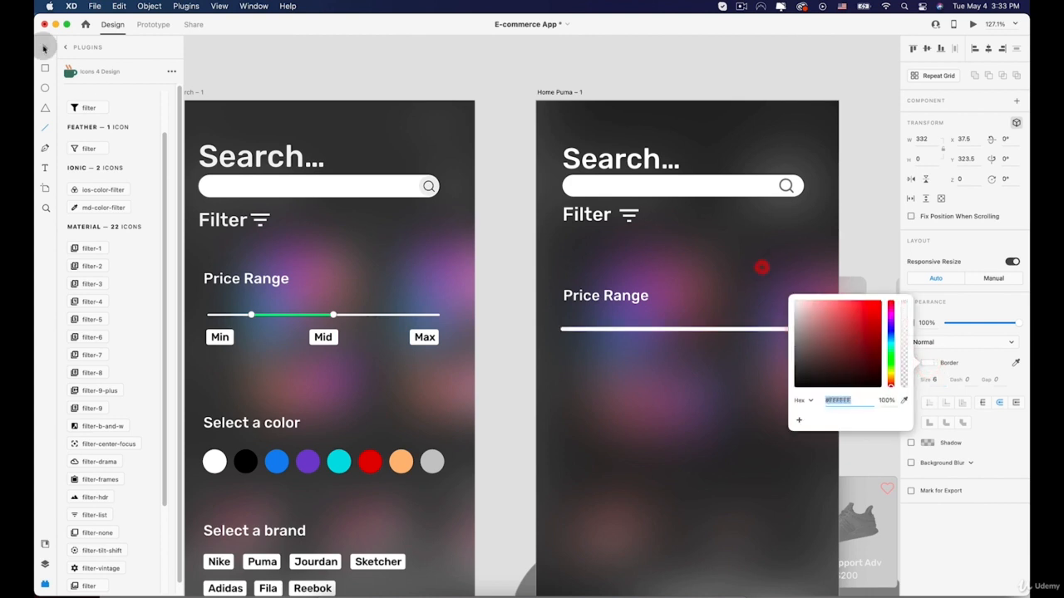
pyautogui.click(44, 48)
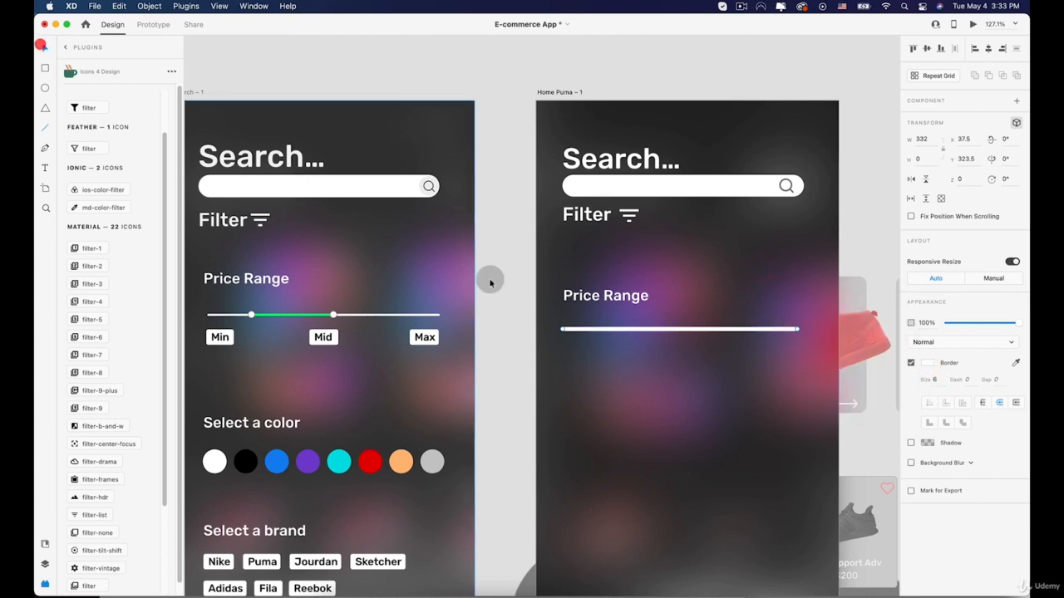
# Duplicate the slider line in place, colour the copy with the reference slider's green and shorten it to 118 wide at X 106.5
pyautogui.click(631, 330)
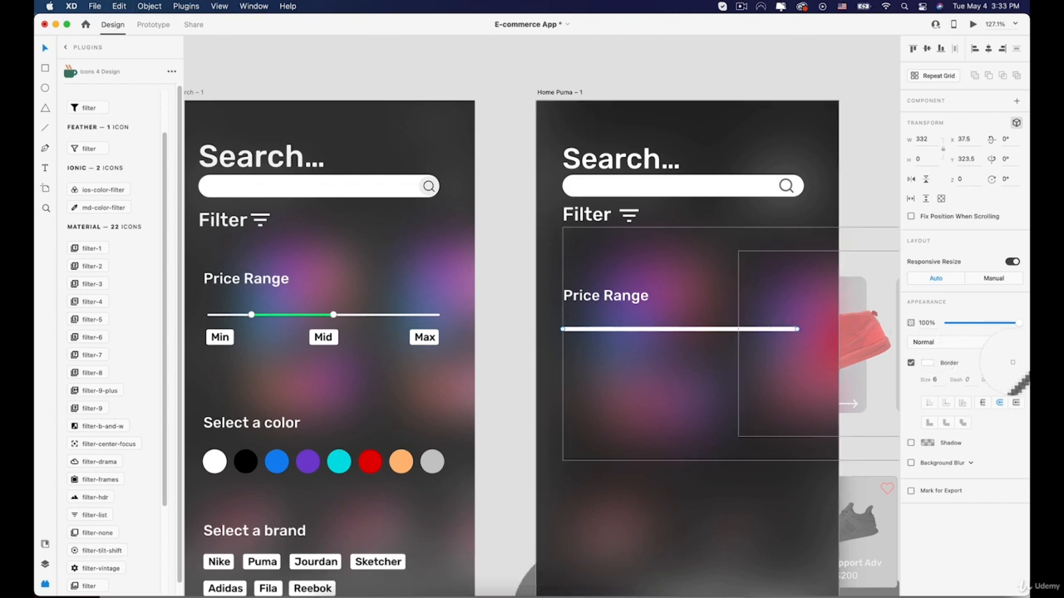
pyautogui.click(277, 316)
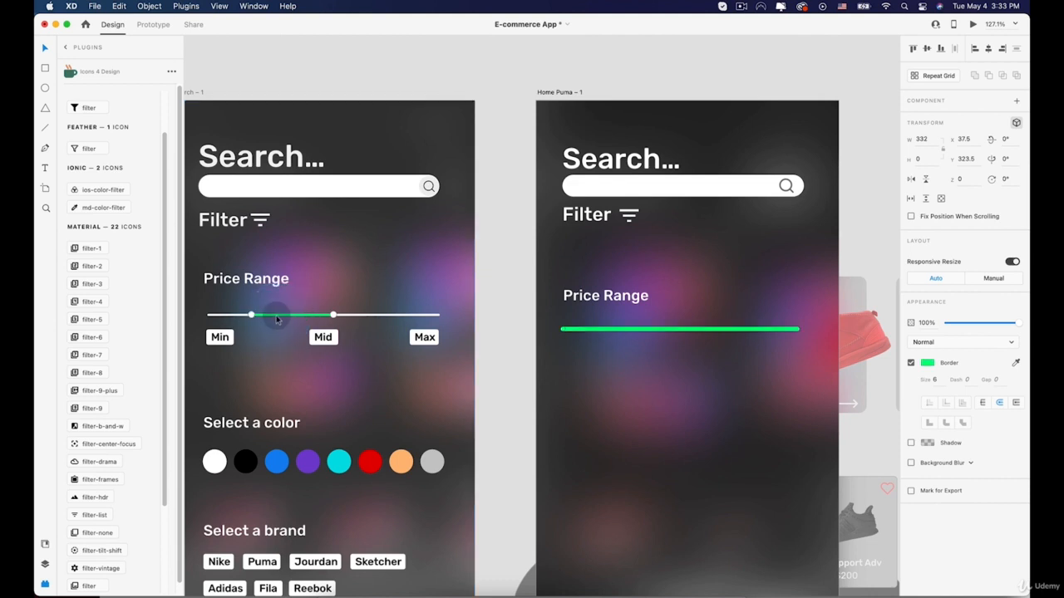
pyautogui.moveTo(786, 333); pyautogui.dragTo(707, 330)
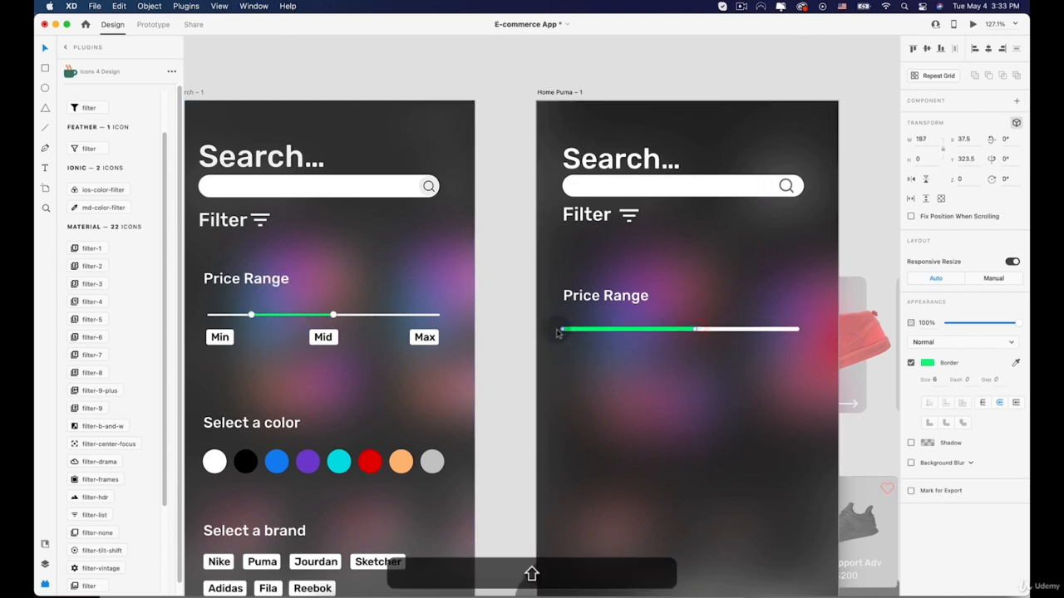
pyautogui.moveTo(562, 330); pyautogui.dragTo(592, 334)
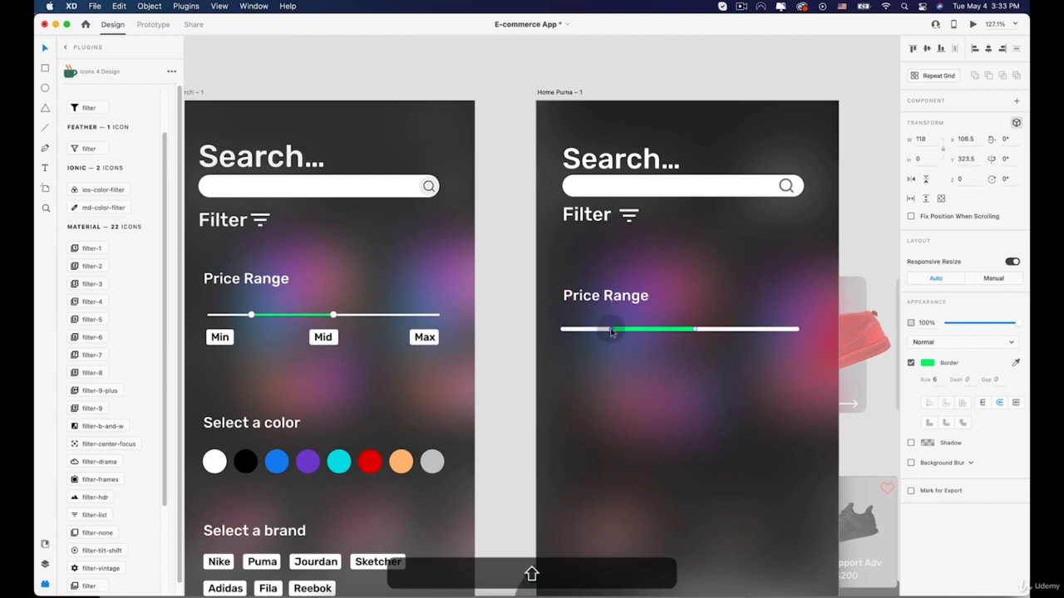
pyautogui.click(629, 356)
# Add a white 11 × 11 circle handle at the left end of the green segment, at X 99, Y 318
pyautogui.scroll(10, 619, 346)
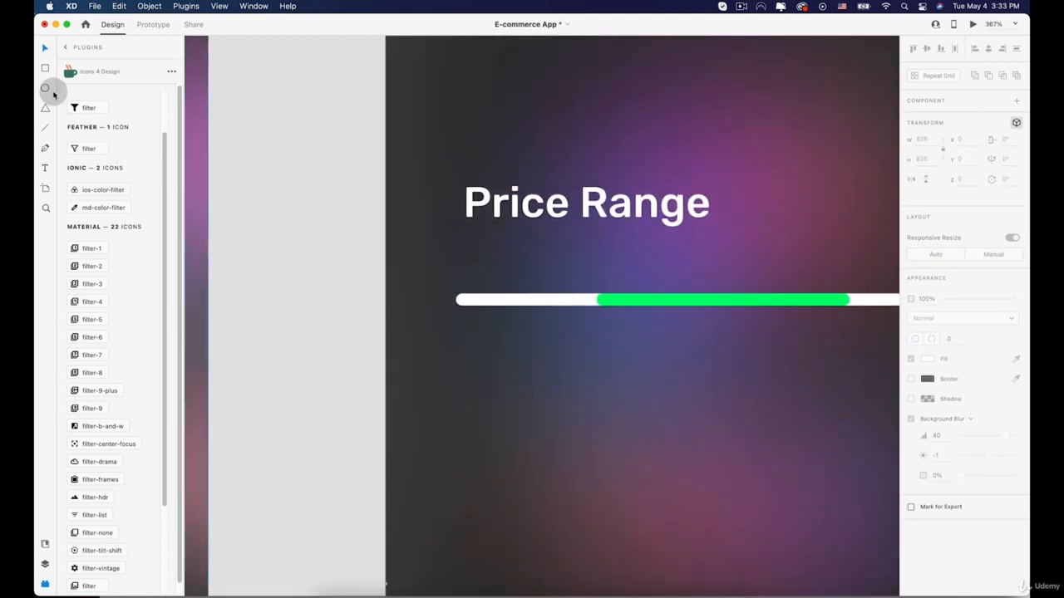
pyautogui.click(46, 89)
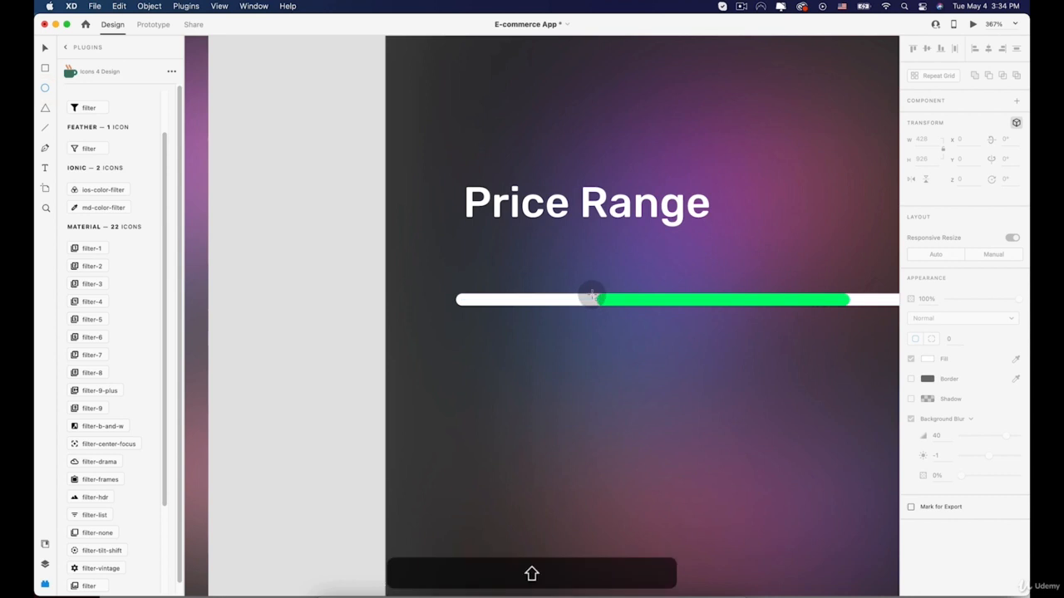
pyautogui.moveTo(589, 291); pyautogui.dragTo(602, 305)
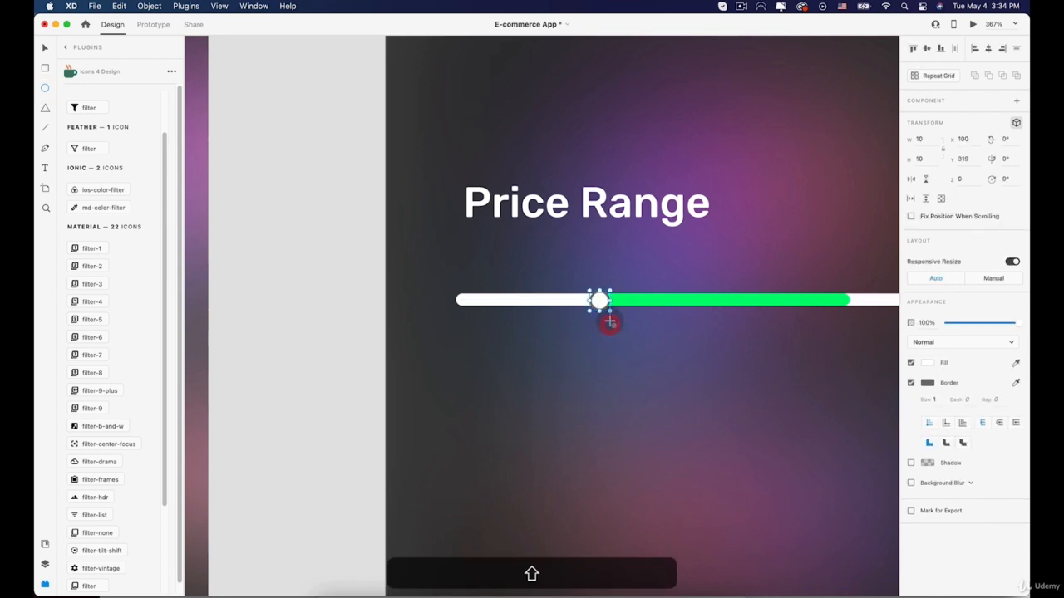
pyautogui.scroll(4, 609, 321)
pyautogui.press('shift')
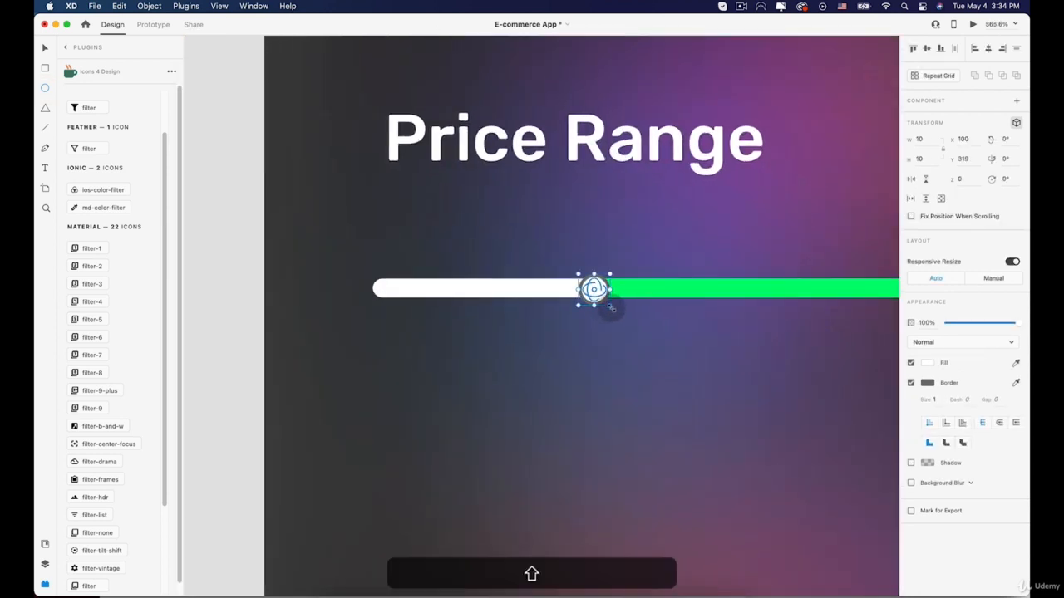
pyautogui.moveTo(606, 307); pyautogui.dragTo(604, 303)
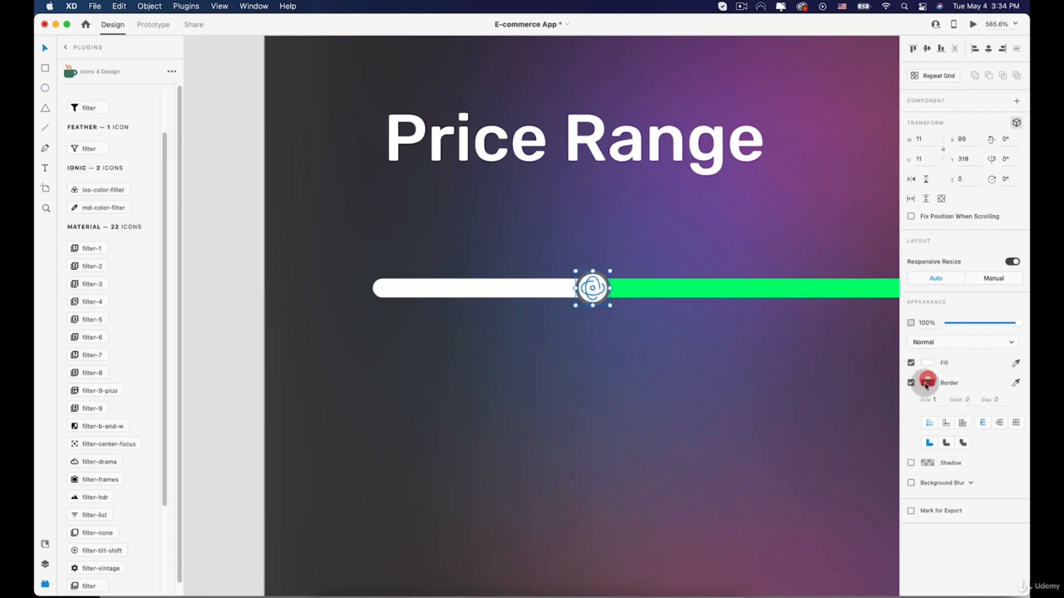
# Give the circle handle a border of size 0.5 in the green sampled from the slider segment
pyautogui.click(927, 383)
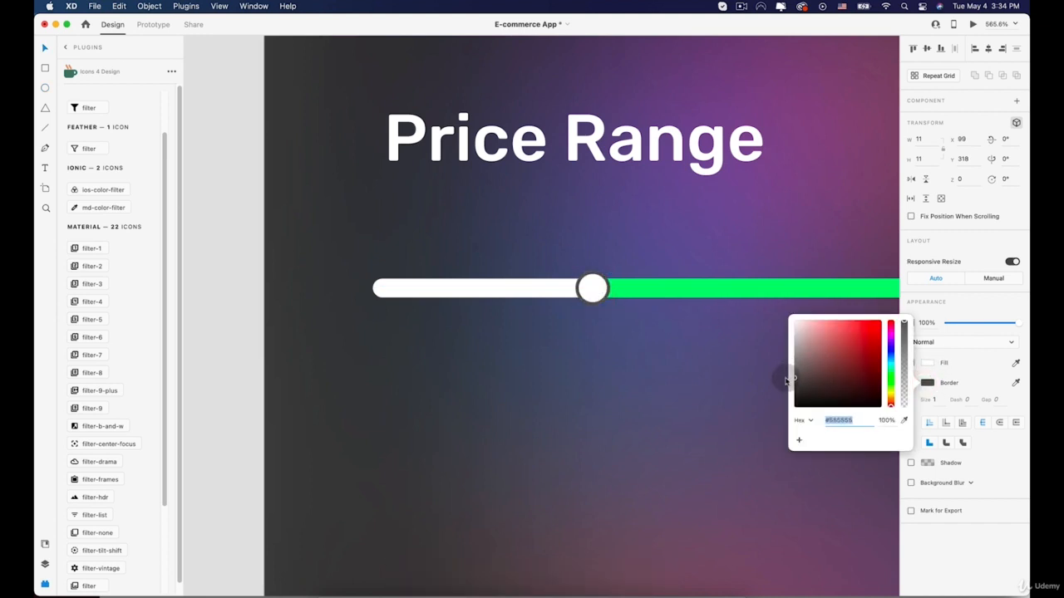
pyautogui.moveTo(786, 372); pyautogui.dragTo(765, 368)
pyautogui.click(935, 399)
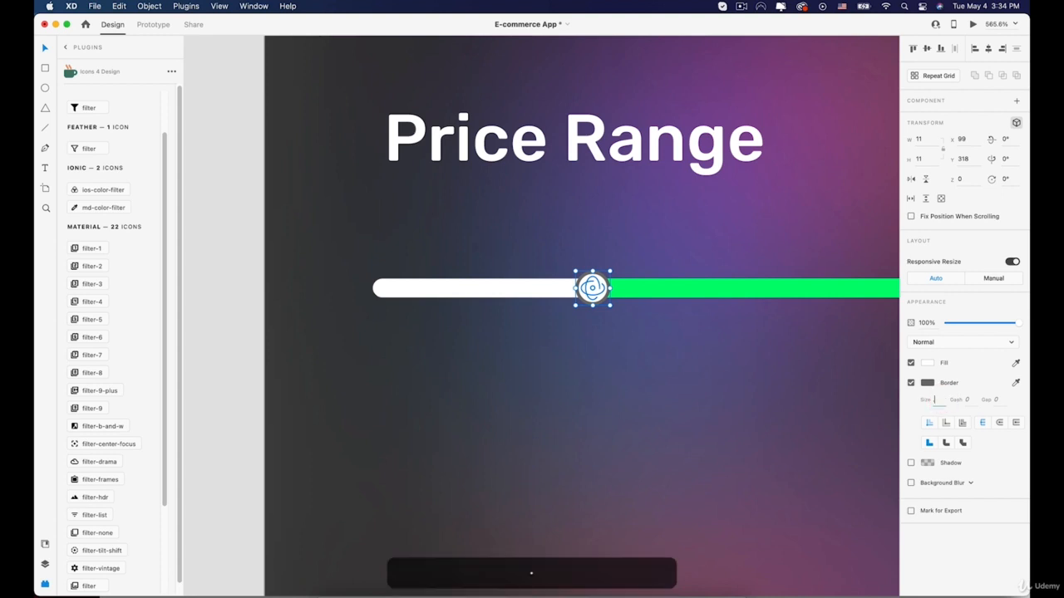
pyautogui.write('.5')
pyautogui.press('Return')
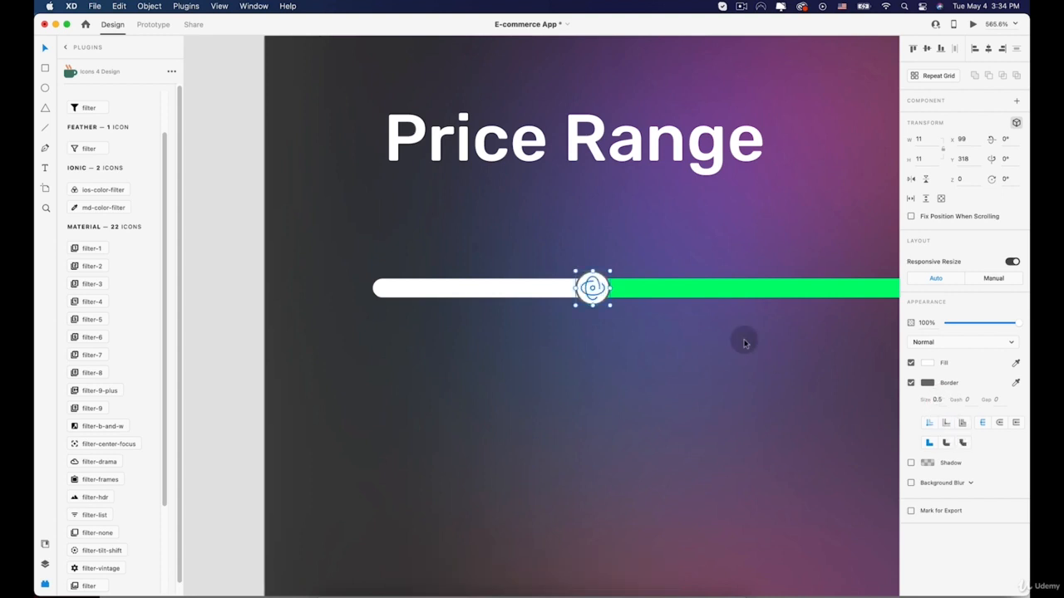
pyautogui.click(672, 321)
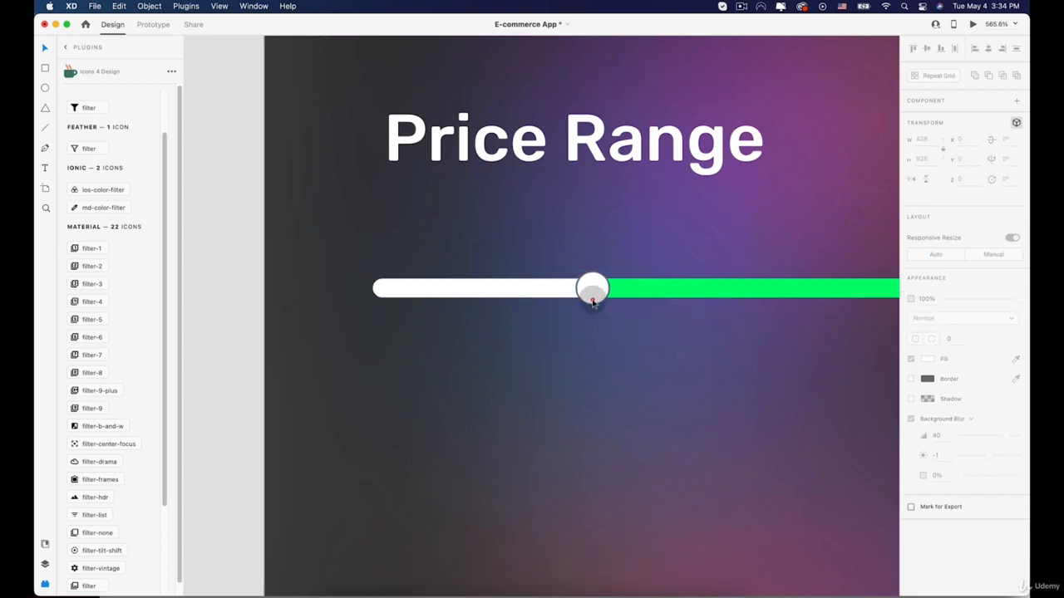
pyautogui.click(593, 301)
pyautogui.click(742, 295)
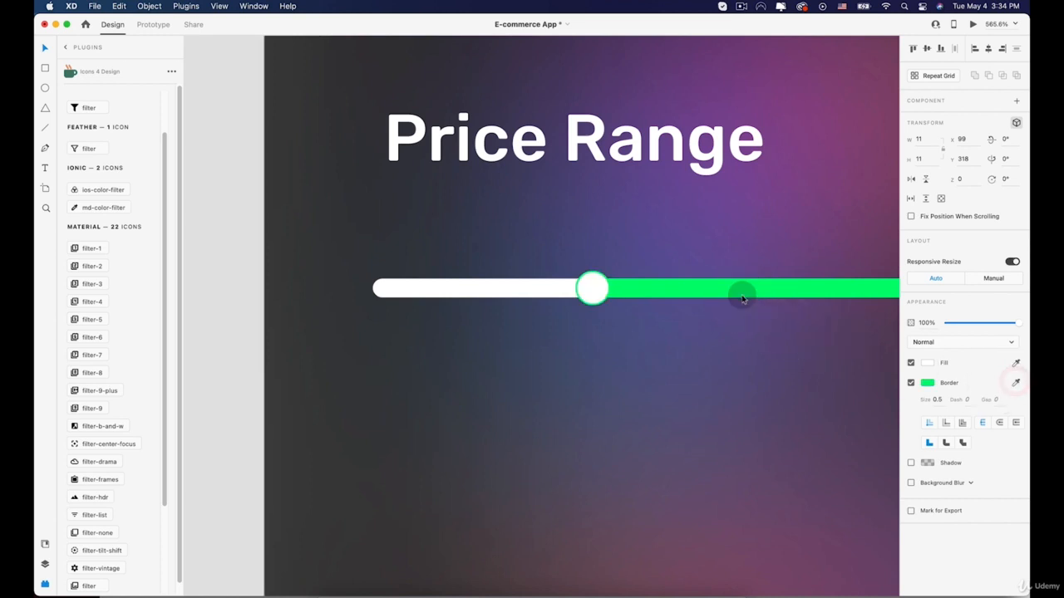
# Duplicate the circle handle to the right end of the green segment, at X 219, Y 318
pyautogui.scroll(-6, 714, 363)
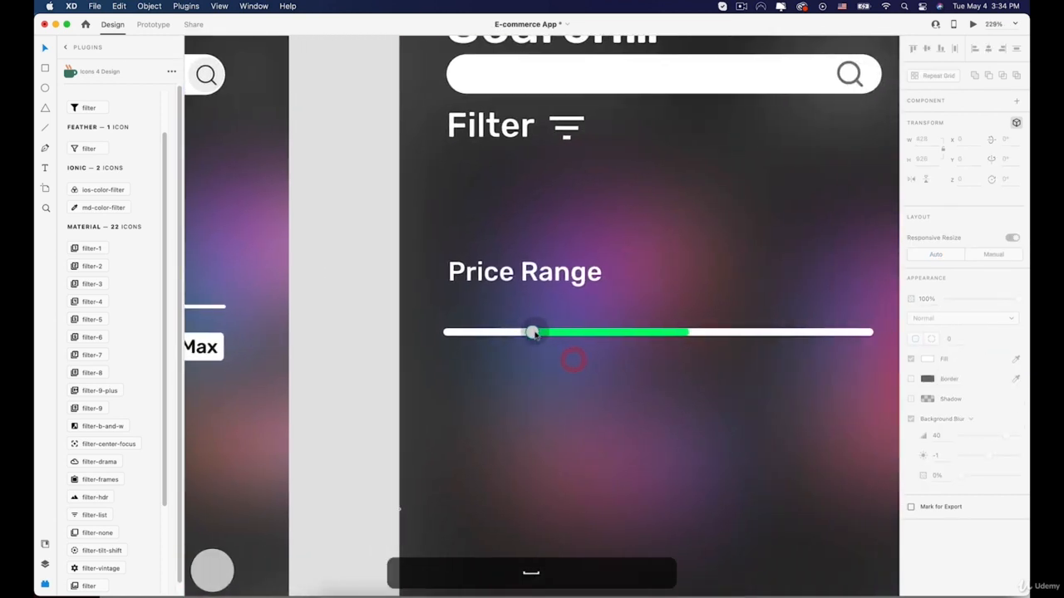
pyautogui.click(532, 332)
pyautogui.moveTo(532, 332); pyautogui.dragTo(684, 332)
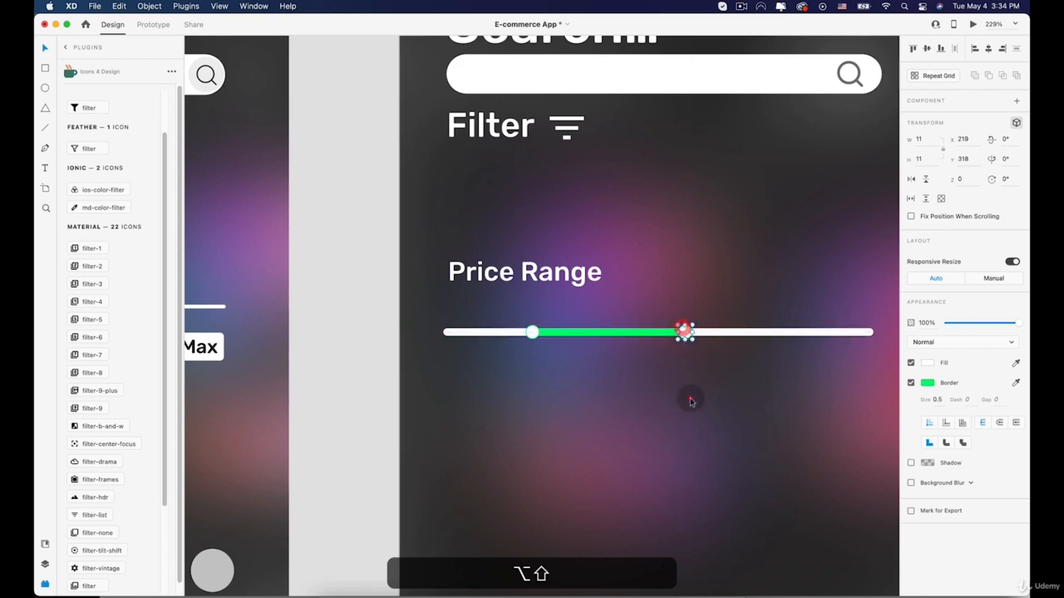
pyautogui.click(689, 399)
# Change the right slider handle's border colour to grey #939393
pyautogui.scroll(5, 689, 399)
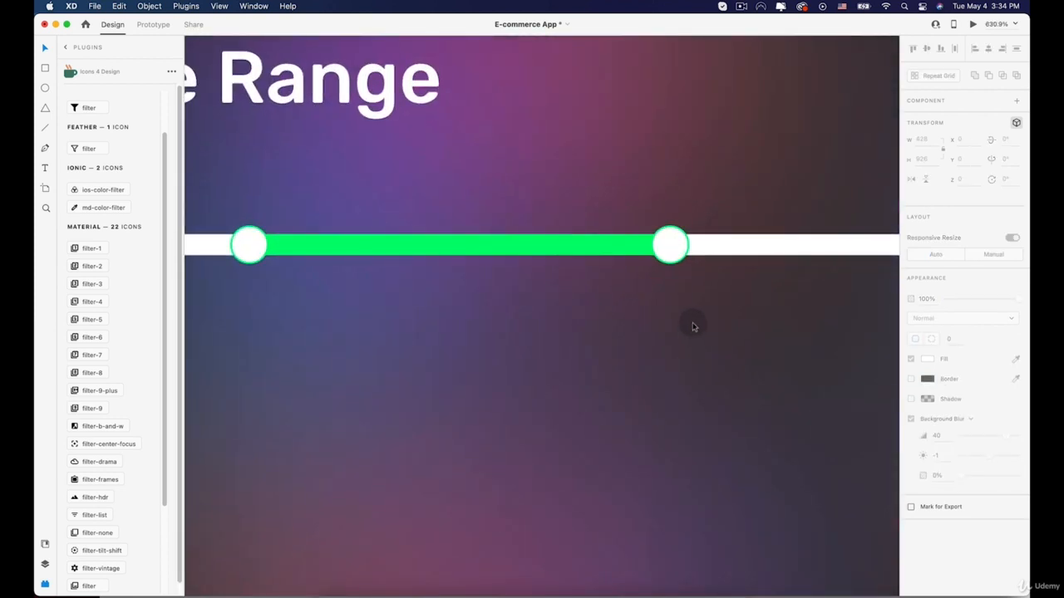
pyautogui.scroll(1, 693, 326)
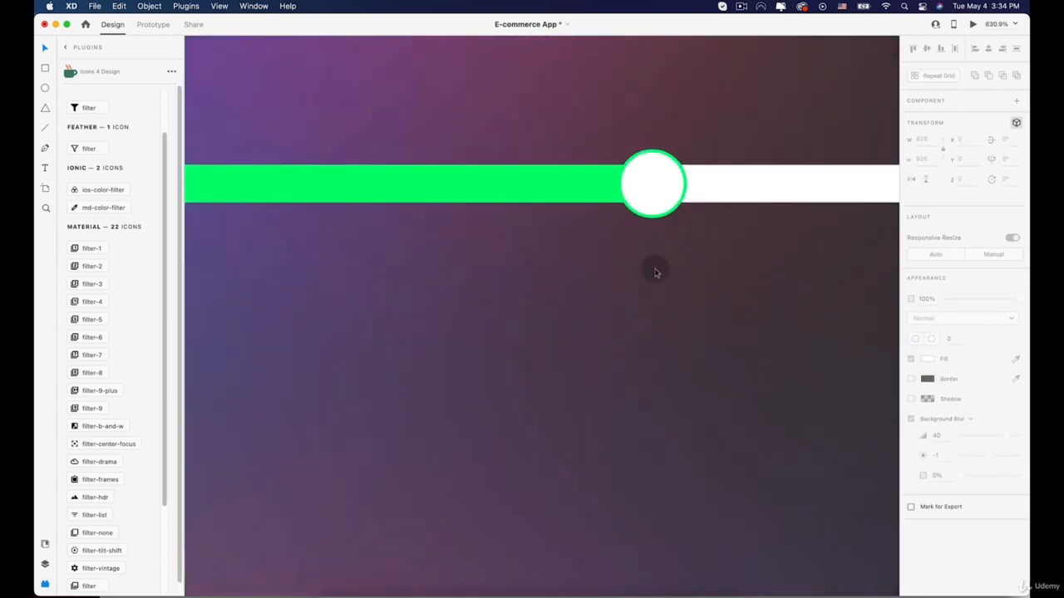
pyautogui.click(659, 185)
pyautogui.click(926, 382)
pyautogui.click(777, 355)
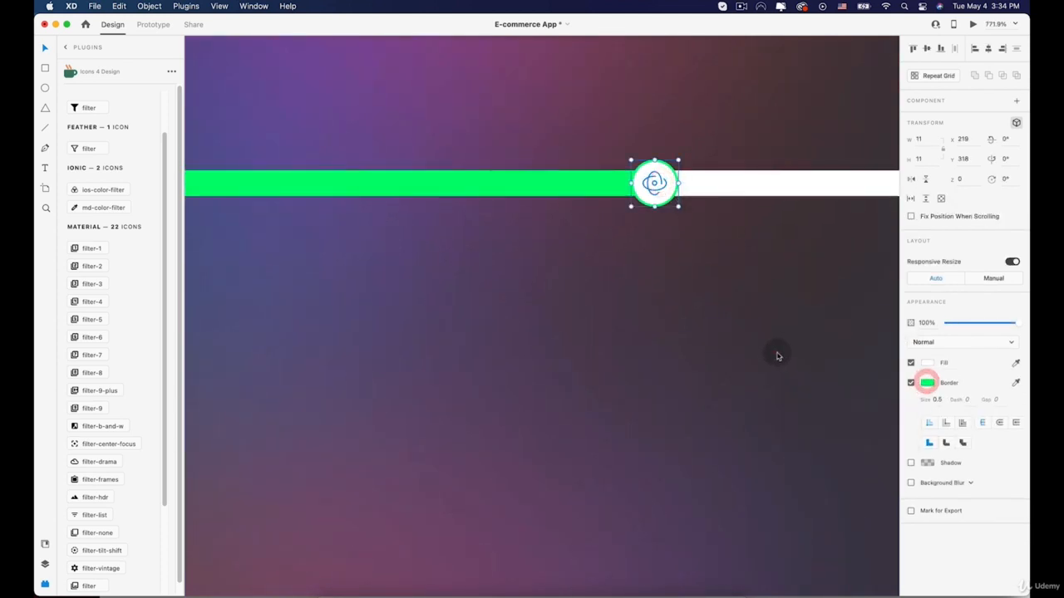
pyautogui.click(777, 356)
pyautogui.click(649, 187)
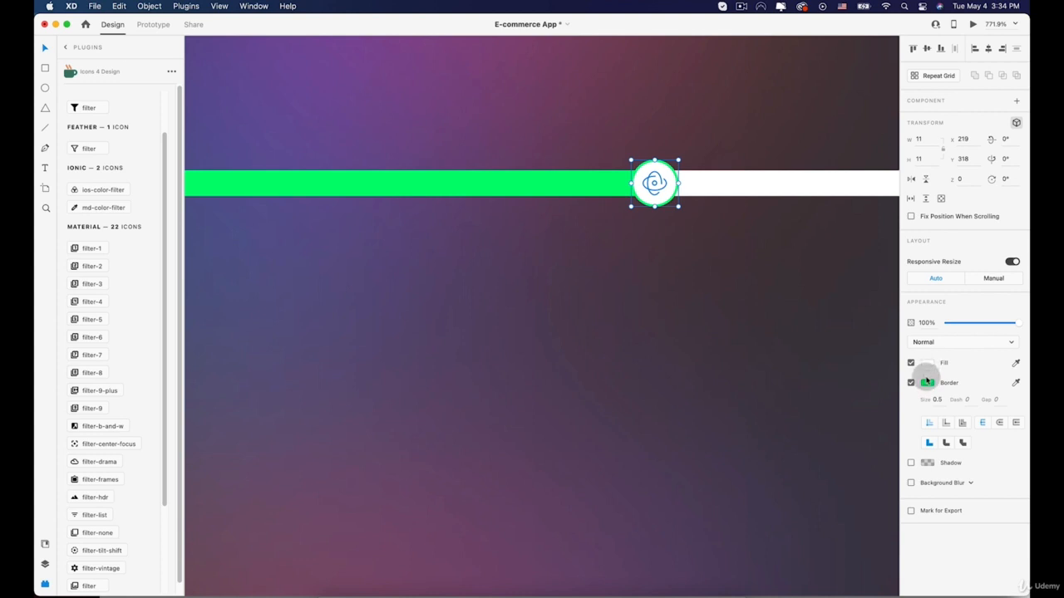
pyautogui.click(926, 381)
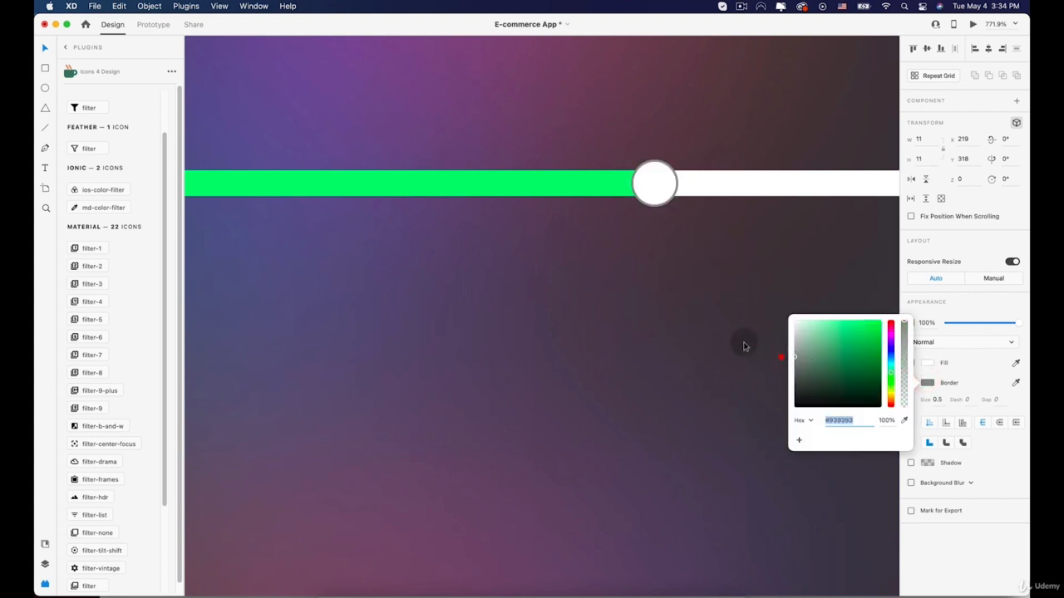
# Examine both slider handles and compare the finished price range slider with the one on the Search – 1 artboard
pyautogui.click(959, 359)
pyautogui.moveTo(581, 298); pyautogui.dragTo(650, 339)
pyautogui.scroll(-2, 586, 325)
pyautogui.scroll(-1, 585, 325)
pyautogui.click(358, 286)
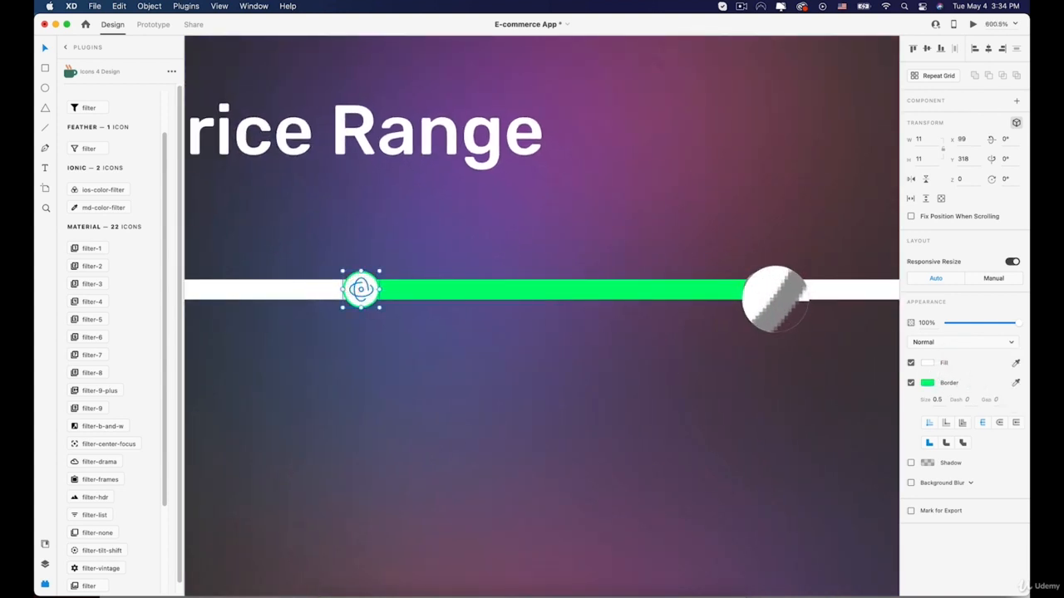
pyautogui.click(775, 300)
pyautogui.click(784, 397)
pyautogui.scroll(-10, 783, 399)
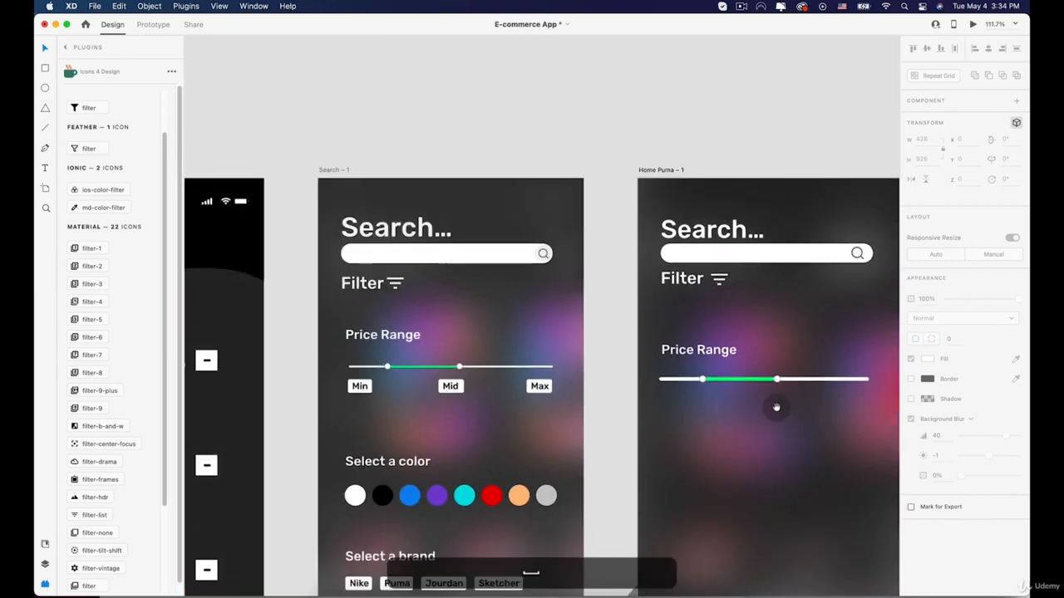
pyautogui.moveTo(775, 407); pyautogui.dragTo(712, 340)
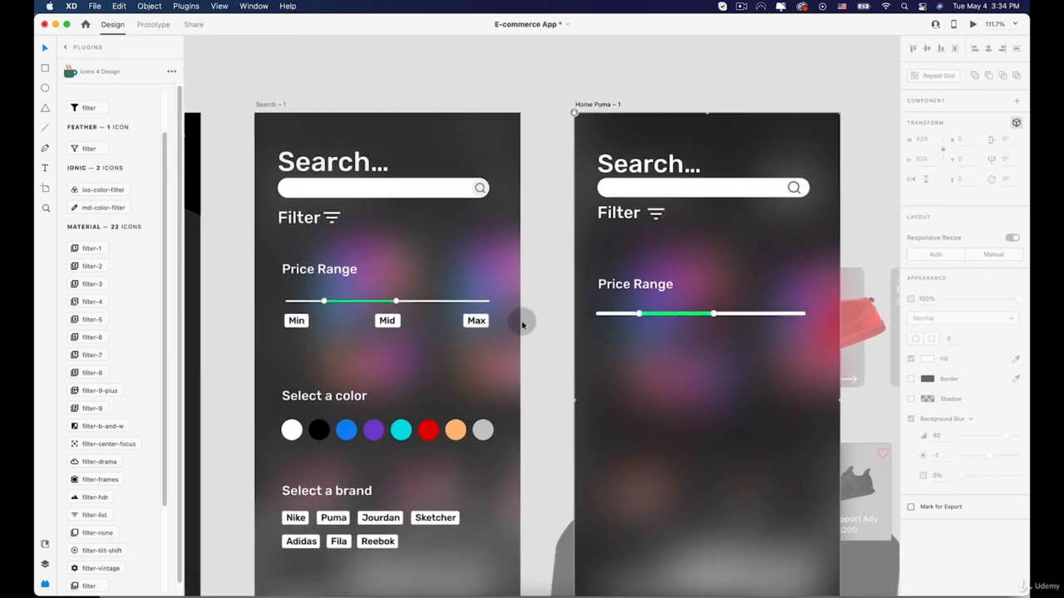
# Draw a white 49 × 27 rectangle below the slider's left end and round its corners to 4
pyautogui.click(44, 67)
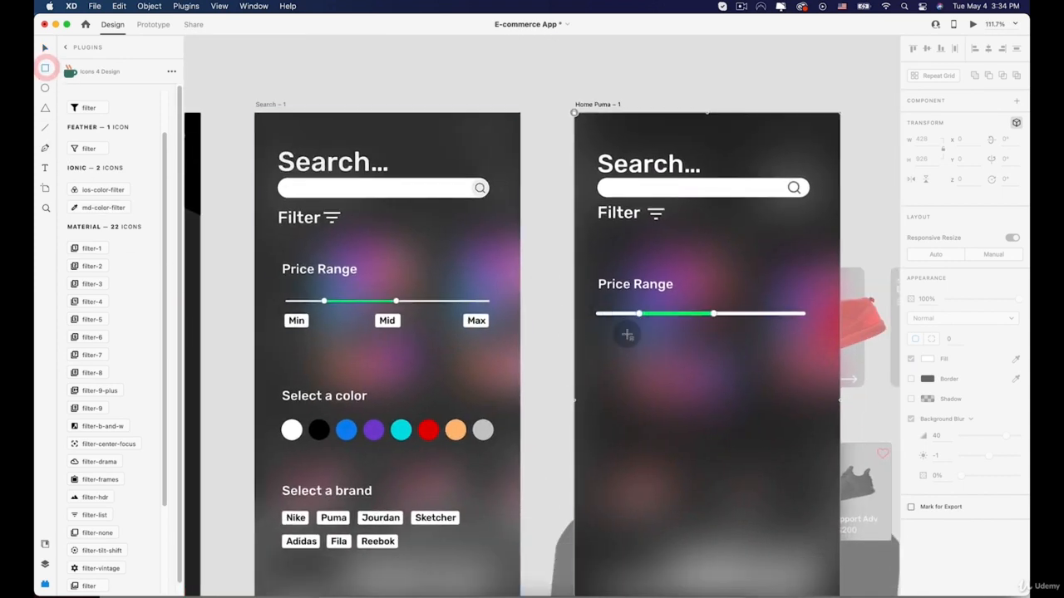
pyautogui.scroll(3, 624, 330)
pyautogui.moveTo(587, 324); pyautogui.dragTo(620, 339)
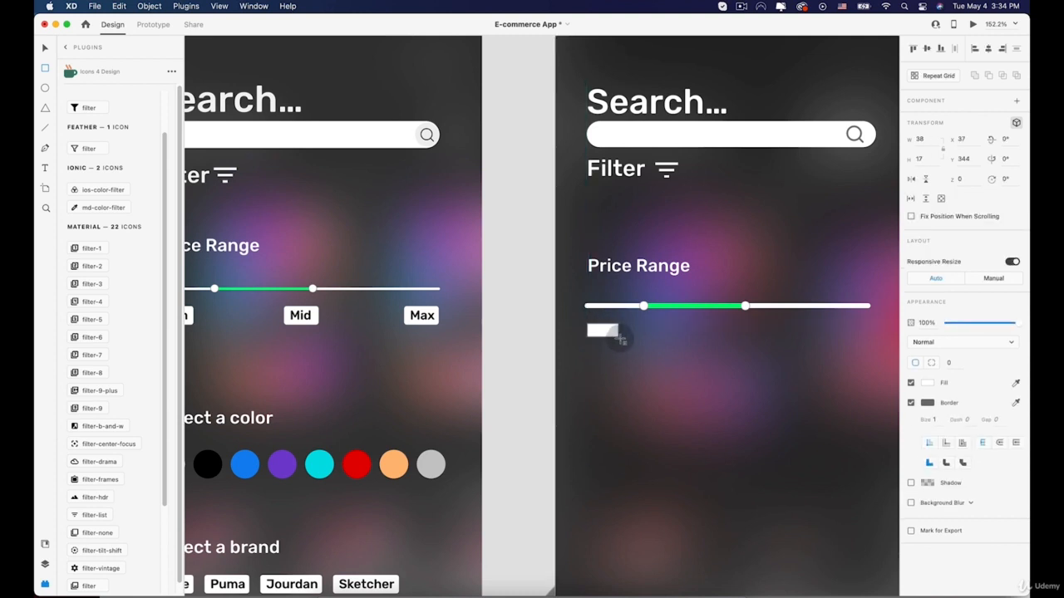
pyautogui.scroll(8, 629, 347)
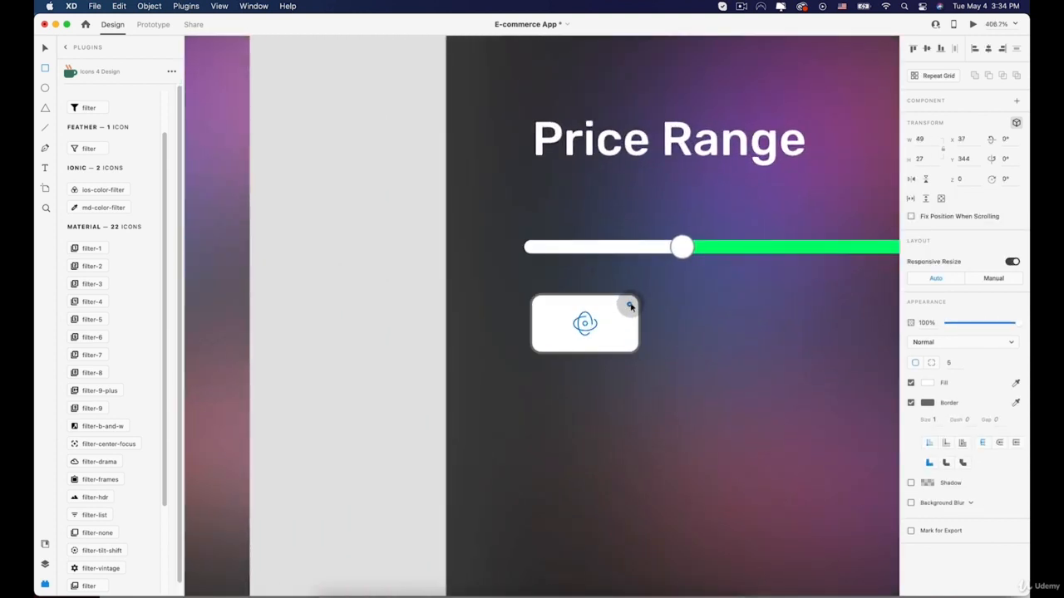
pyautogui.moveTo(631, 304); pyautogui.dragTo(630, 303)
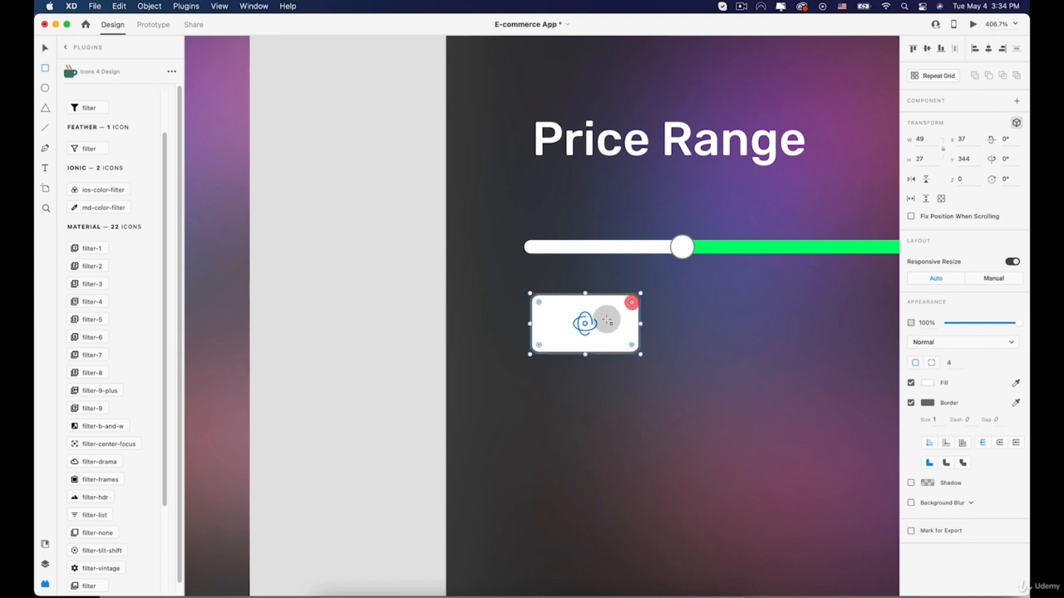
# Remove the rectangle's border while keeping its white fill, and move it to X 35, Y 343
pyautogui.click(911, 383)
pyautogui.click(911, 383)
pyautogui.click(911, 403)
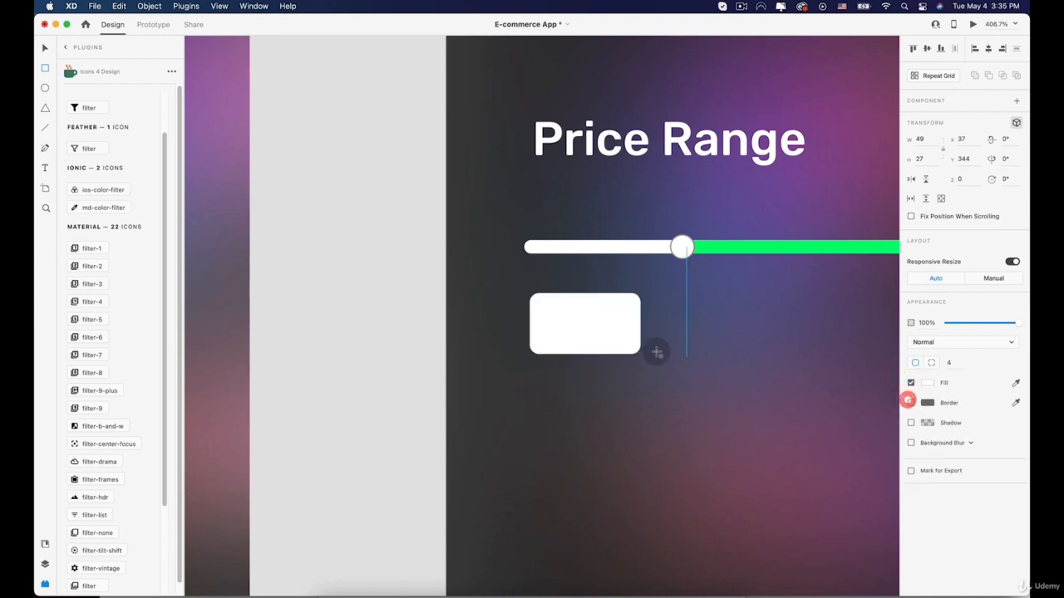
pyautogui.press('v')
pyautogui.moveTo(606, 321); pyautogui.dragTo(601, 318)
pyautogui.click(45, 168)
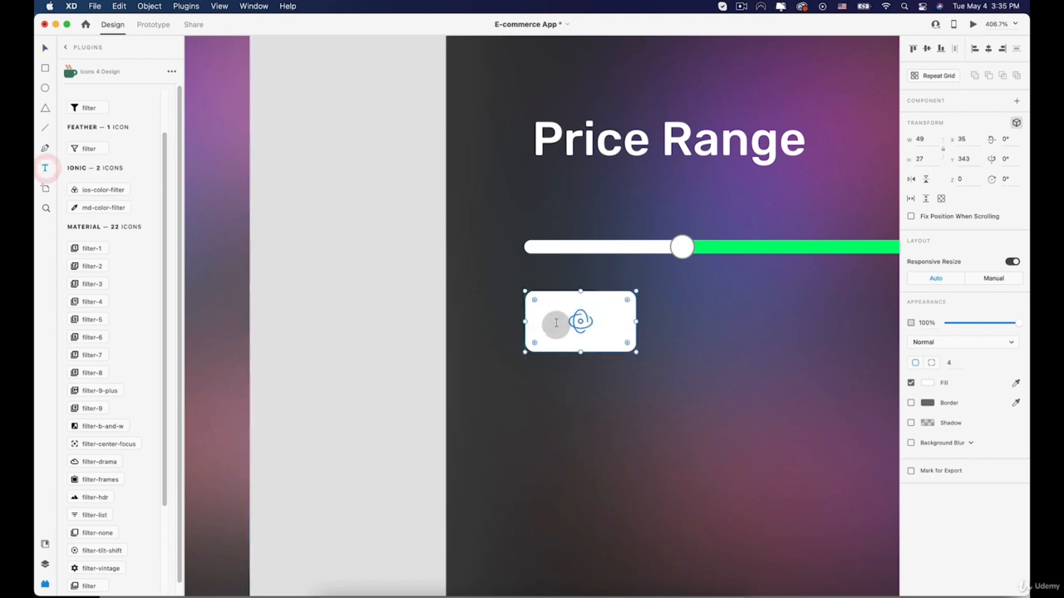
pyautogui.click(554, 322)
pyautogui.scroll(-5, 582, 318)
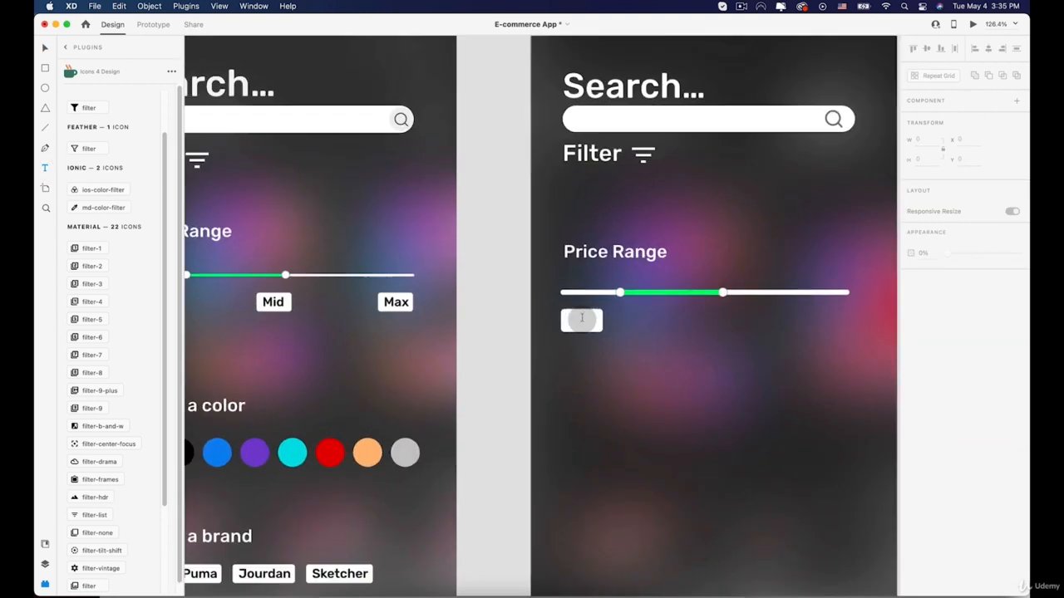
pyautogui.scroll(3, 582, 317)
pyautogui.press('m')
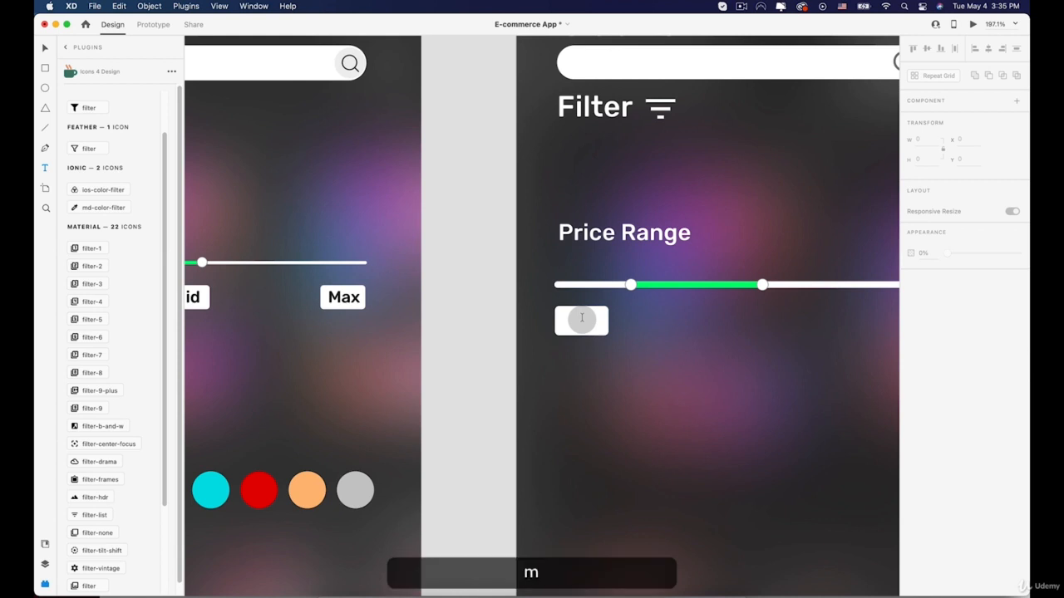
pyautogui.click(651, 350)
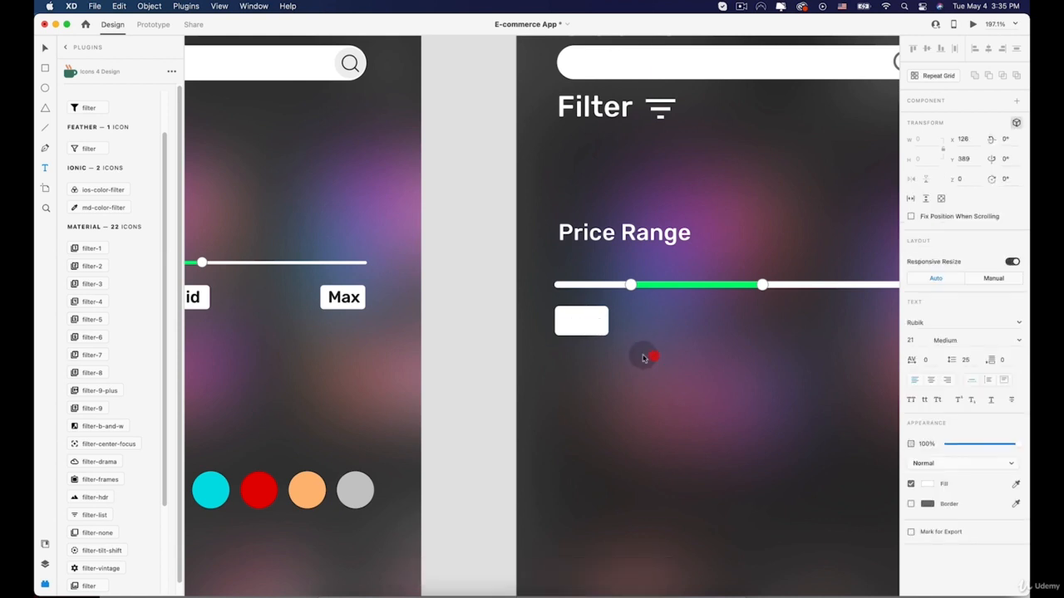
pyautogui.click(45, 48)
pyautogui.click(574, 314)
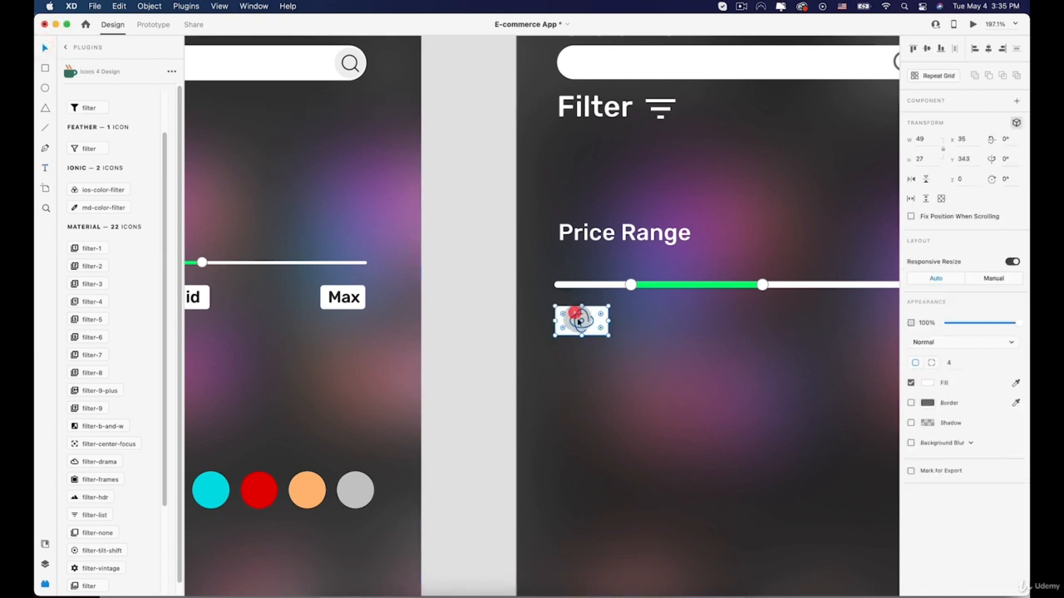
# Add a text label reading "Min" beside the white rectangle, under the slider
pyautogui.click(48, 169)
pyautogui.click(633, 322)
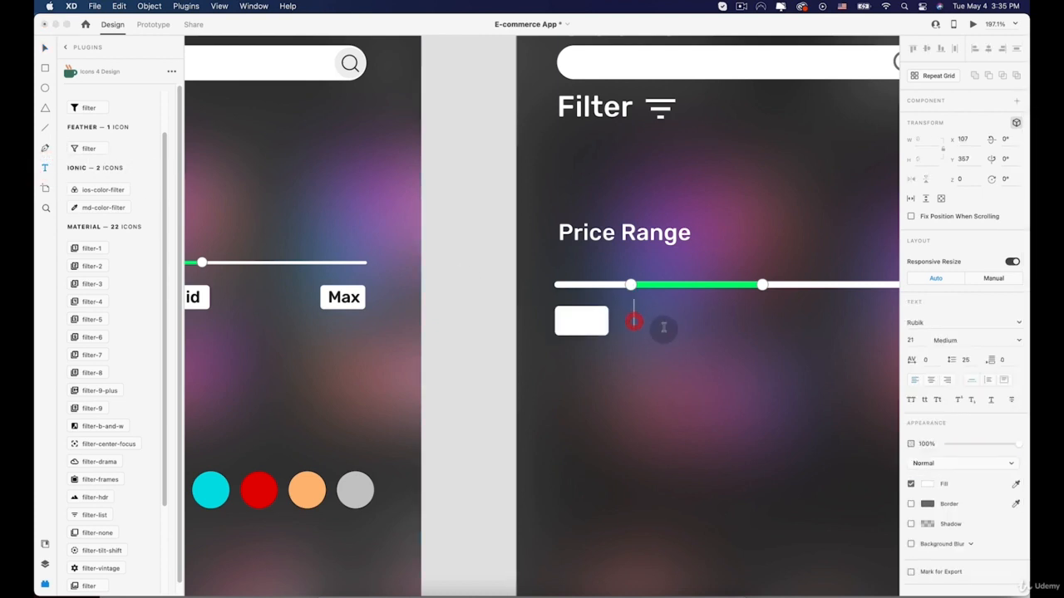
pyautogui.write('min')
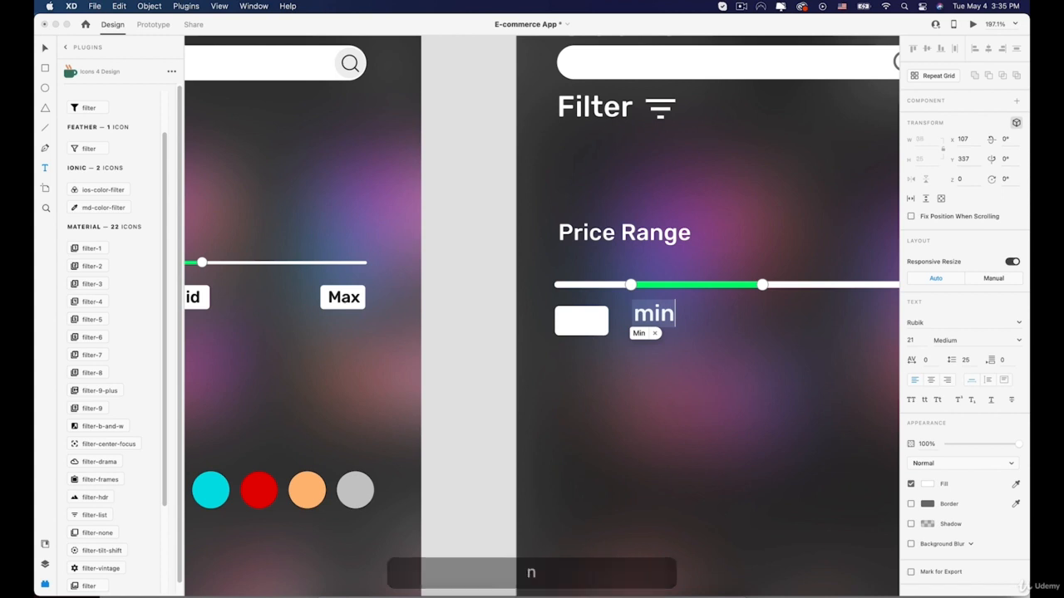
pyautogui.click(638, 334)
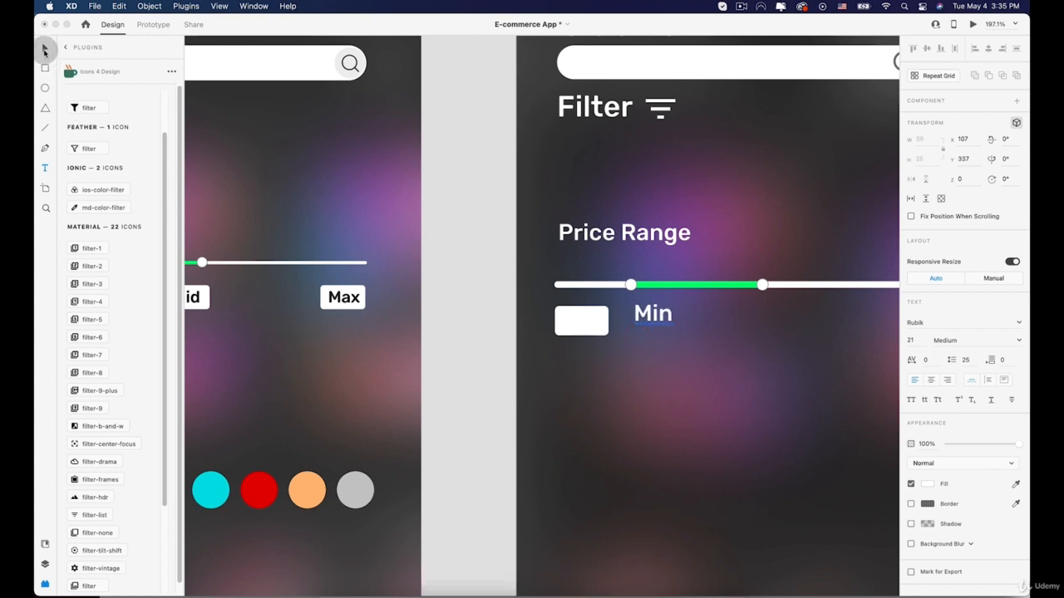
pyautogui.click(44, 46)
# Give the "Min" text a black fill and move it onto the white rectangle
pyautogui.click(928, 484)
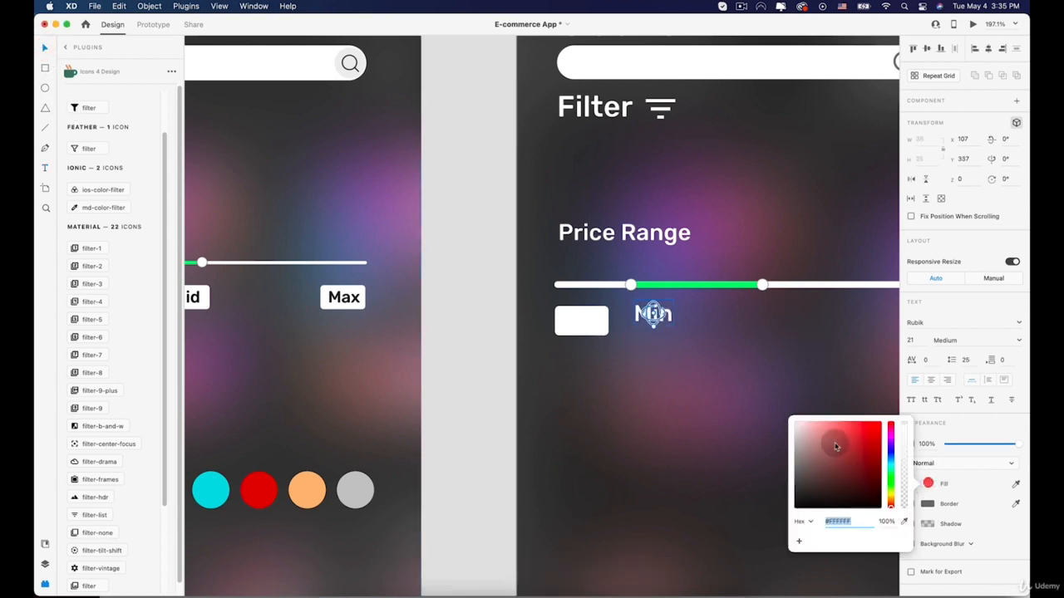
pyautogui.moveTo(834, 442); pyautogui.dragTo(746, 527)
pyautogui.click(46, 48)
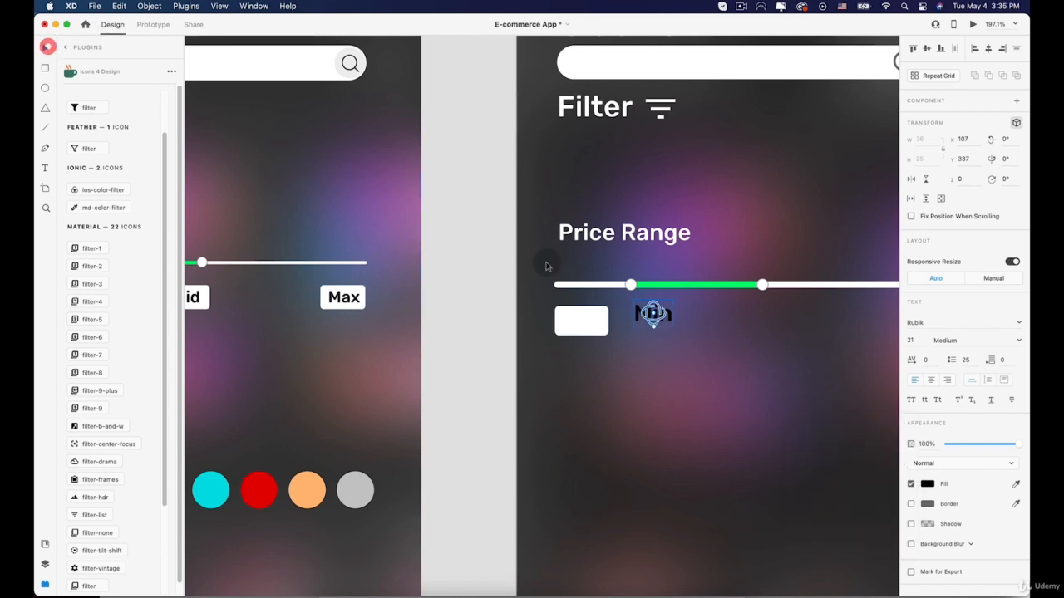
pyautogui.scroll(5, 560, 267)
pyautogui.moveTo(712, 353); pyautogui.dragTo(496, 358)
pyautogui.scroll(-4, 598, 368)
# Duplicate the "Min" text with its rectangle to the middle of the slider and to its right end at X 321, Y 343
pyautogui.keyDown('shift'); pyautogui.click(496, 357); pyautogui.keyUp('shift')
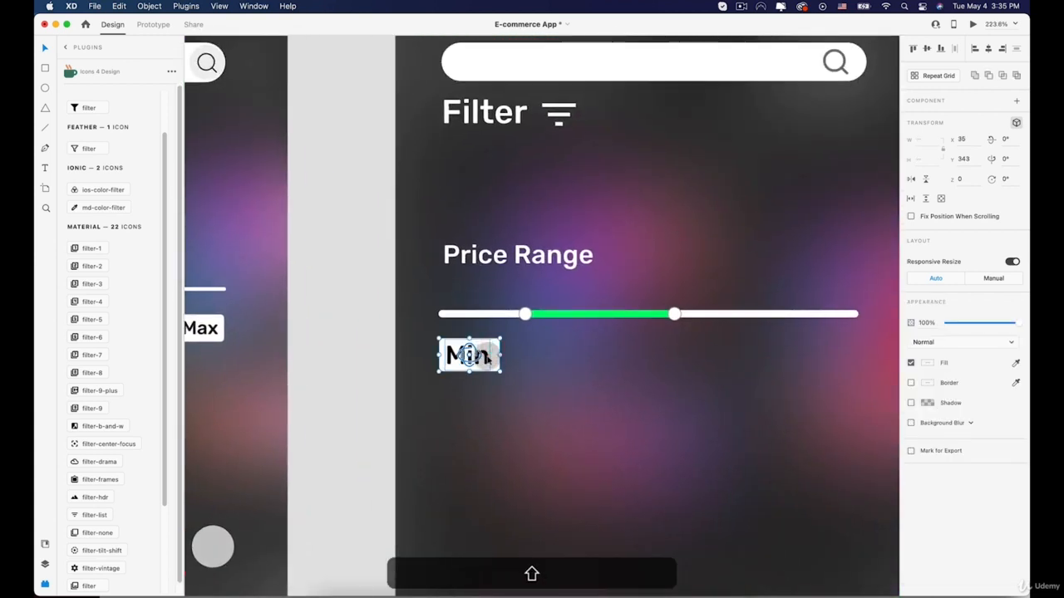
pyautogui.press('alt')
pyautogui.moveTo(489, 355); pyautogui.dragTo(824, 355)
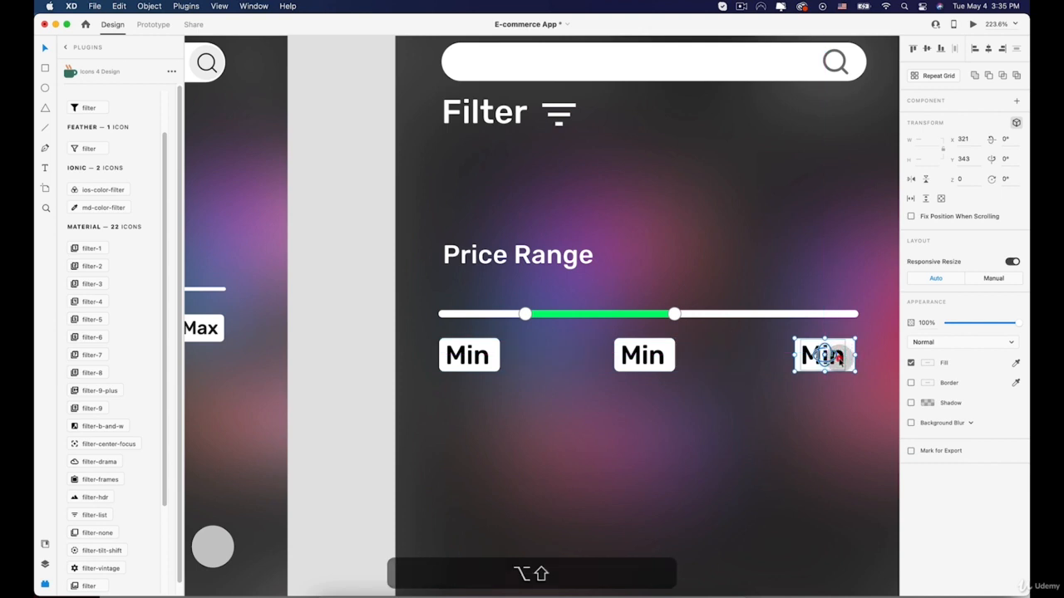
# Change the right copy's text to "Max" and the middle copy's text to "Mid"
pyautogui.doubleClick(838, 358)
pyautogui.write('Max')
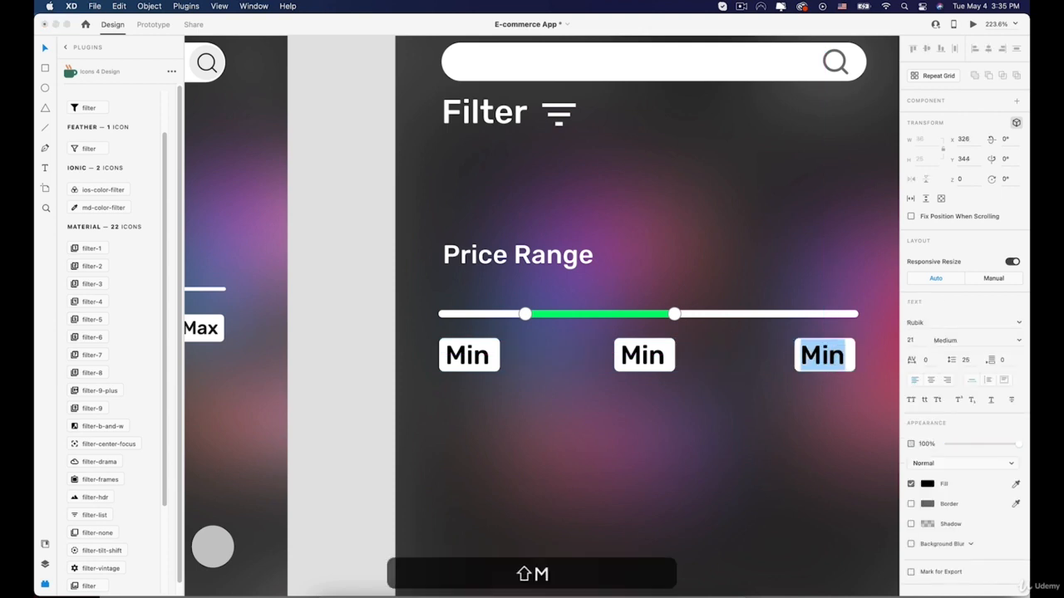
pyautogui.click(826, 411)
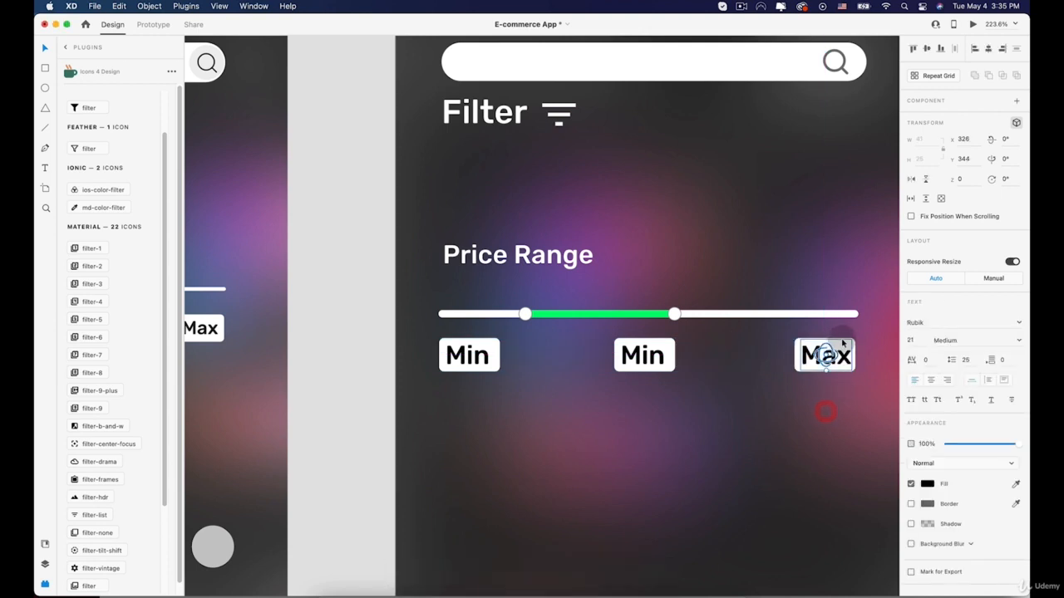
pyautogui.doubleClick(644, 355)
pyautogui.write('Mi')
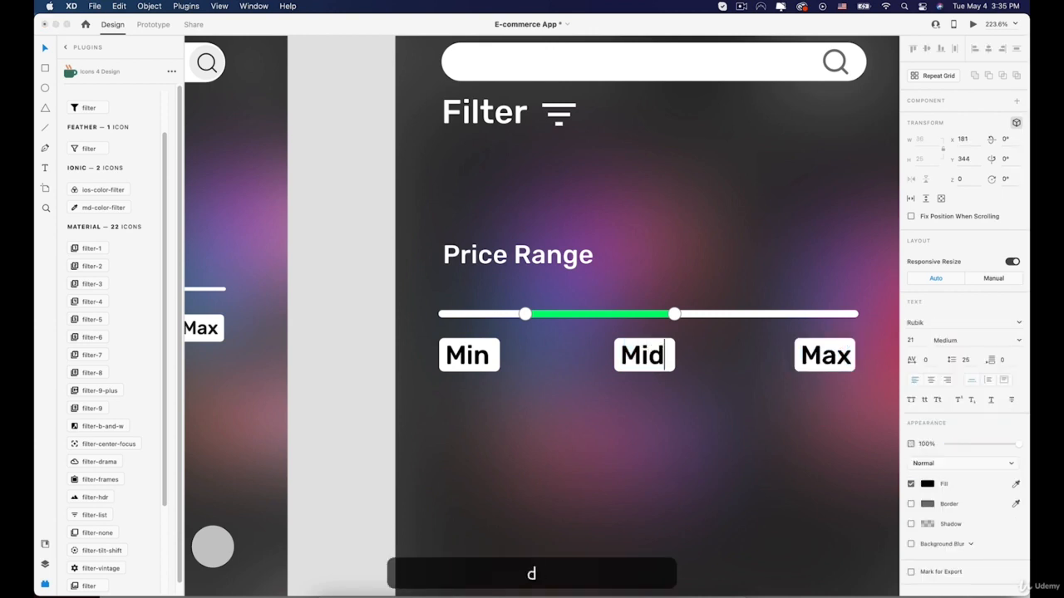
pyautogui.click(591, 424)
# Duplicate the Price Range heading below the slider labels at X 33, Y 463 and change its text to "Select Color"
pyautogui.scroll(-5, 591, 425)
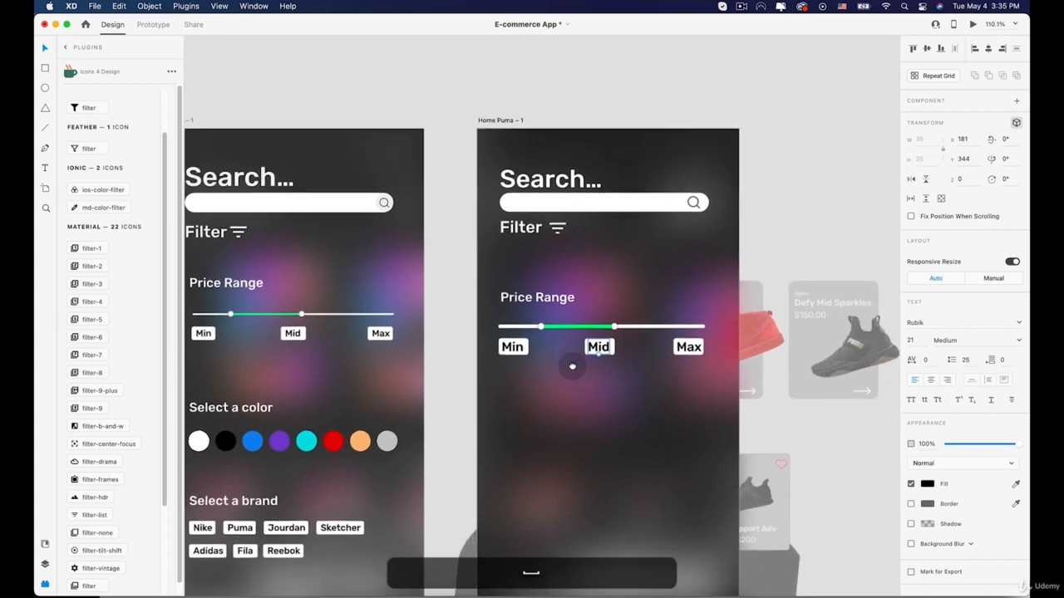
pyautogui.scroll(-2, 572, 365)
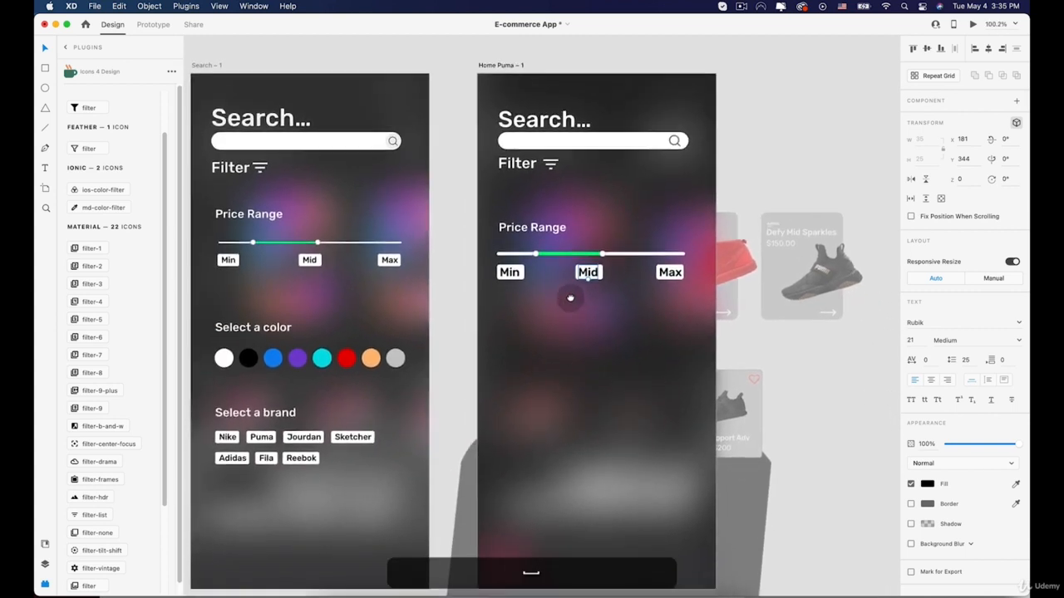
pyautogui.scroll(-4, 570, 298)
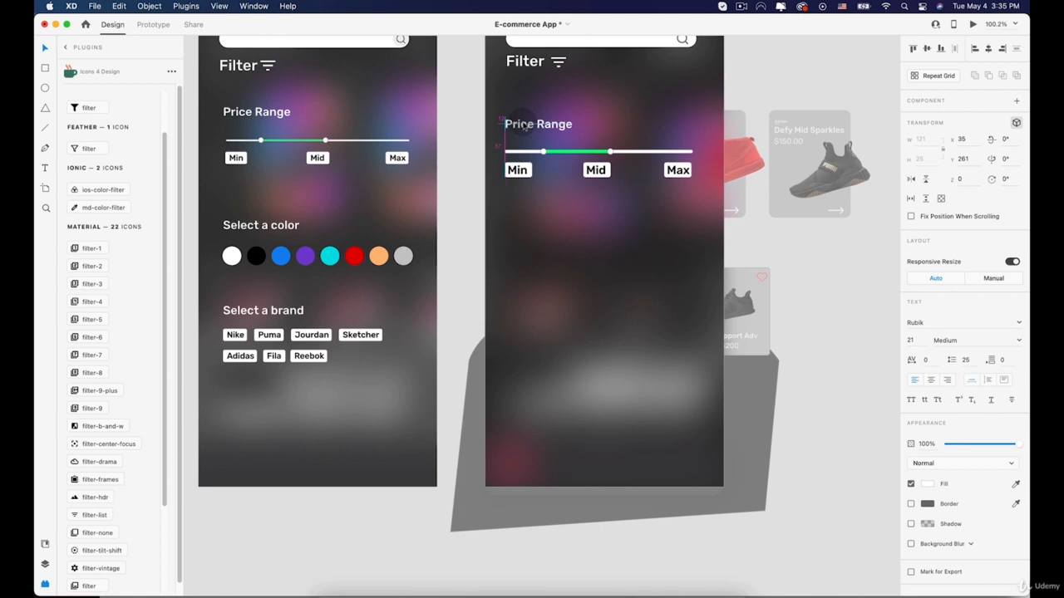
pyautogui.moveTo(517, 125); pyautogui.dragTo(514, 235)
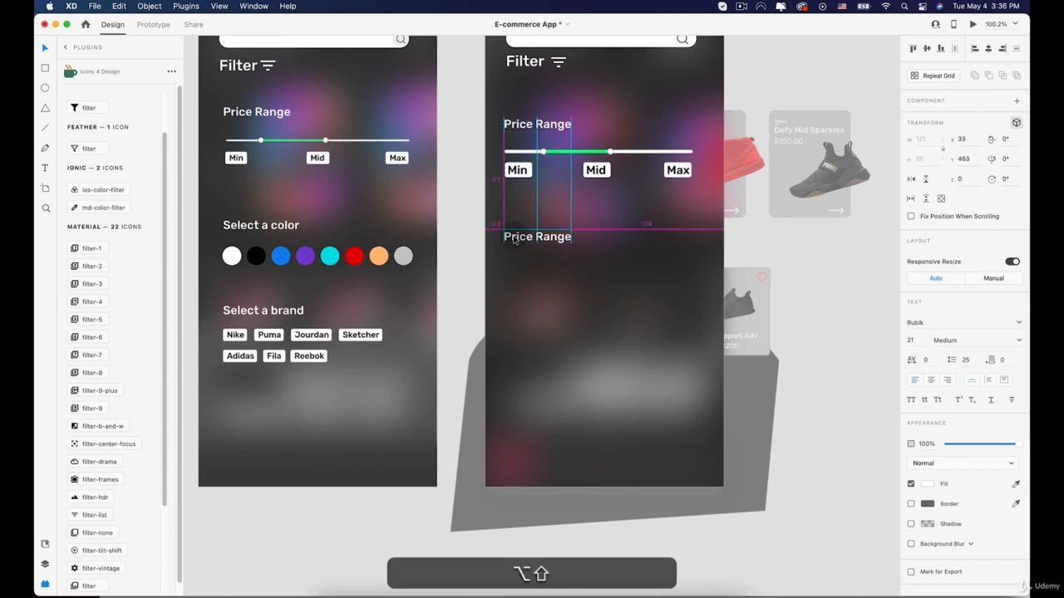
pyautogui.doubleClick(515, 235)
pyautogui.write('Select Color')
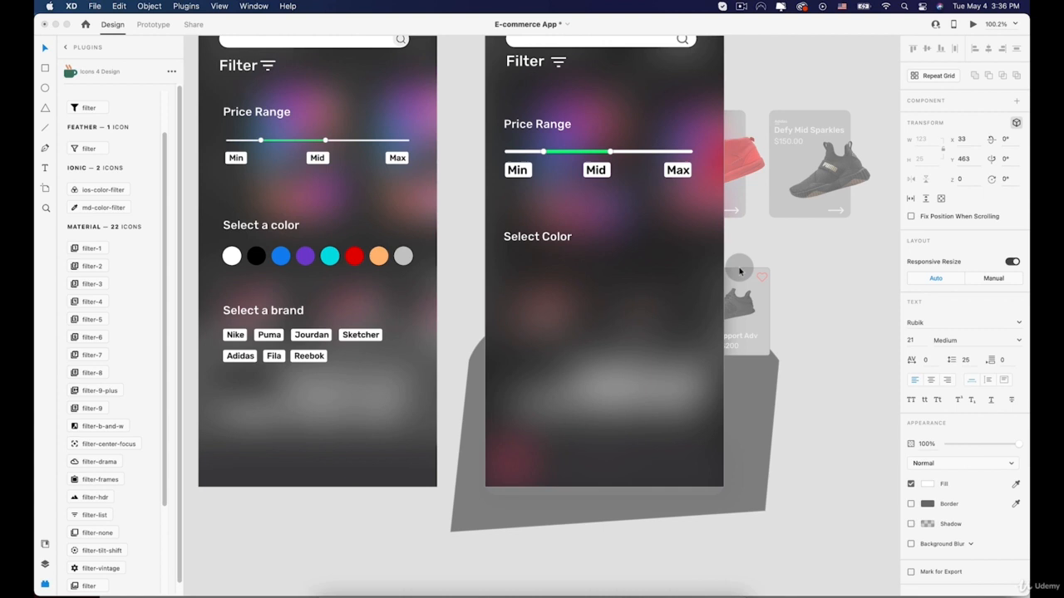
pyautogui.click(537, 236)
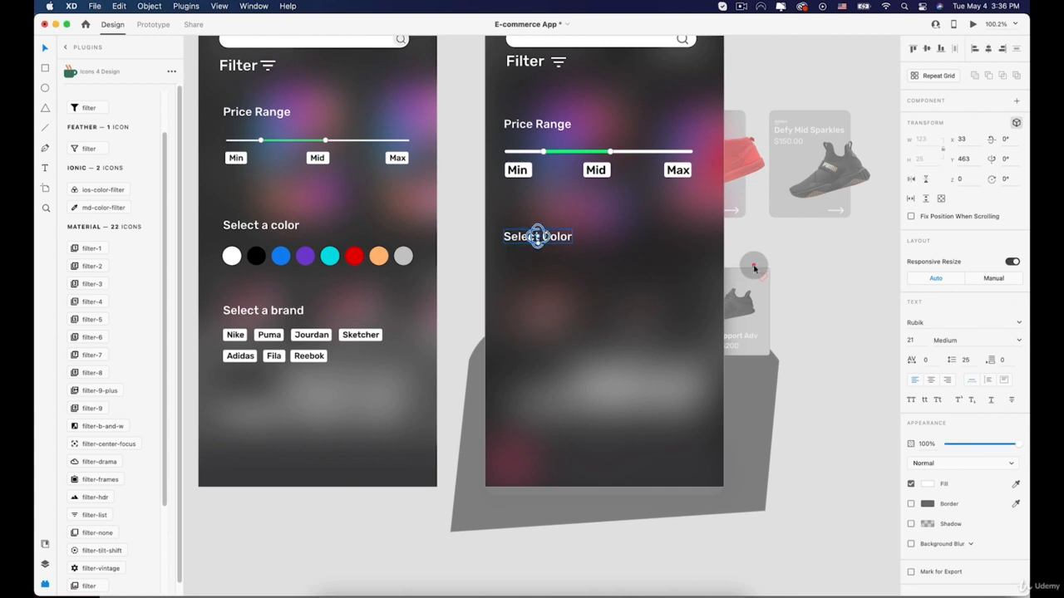
# Draw a borderless white 32 × 32 circle under Select Color and duplicate it into a row of eight circles at Y 512
pyautogui.click(46, 87)
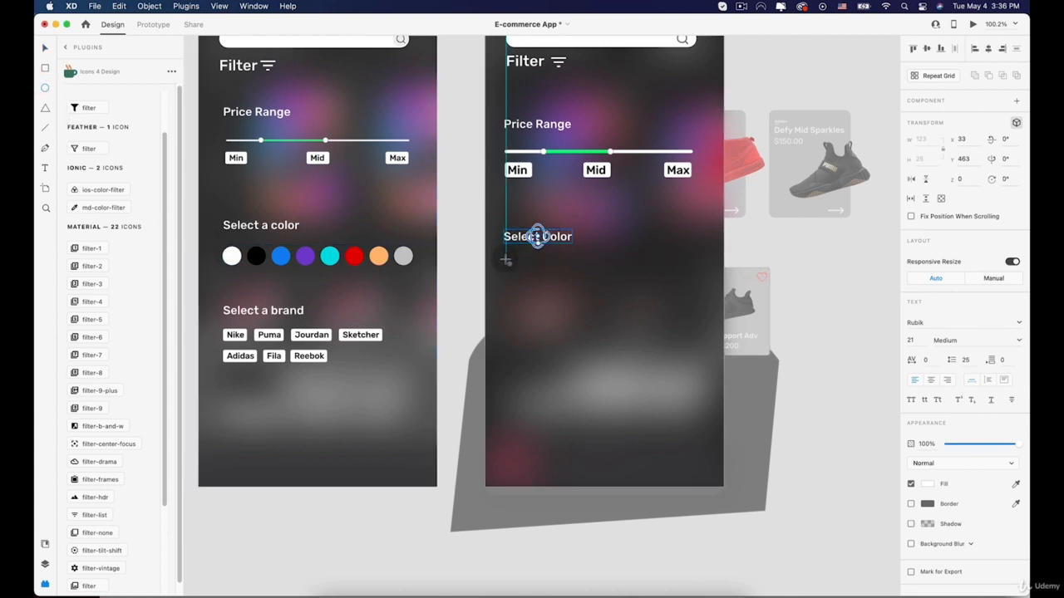
pyautogui.moveTo(506, 260)
pyautogui.mouseDown()
pyautogui.moveTo(532, 295)
pyautogui.moveTo(544, 288)
pyautogui.moveTo(502, 240)
pyautogui.moveTo(558, 255)
pyautogui.moveTo(621, 253)
pyautogui.moveTo(629, 241)
pyautogui.moveTo(695, 258)
pyautogui.moveTo(739, 248)
pyautogui.moveTo(760, 256)
pyautogui.moveTo(750, 245)
pyautogui.moveTo(814, 250)
pyautogui.moveTo(750, 246)
pyautogui.moveTo(624, 287)
pyautogui.moveTo(720, 288)
pyautogui.mouseUp()
pyautogui.scroll(5, 532, 295)
pyautogui.click(911, 382)
pyautogui.scroll(-5, 813, 251)
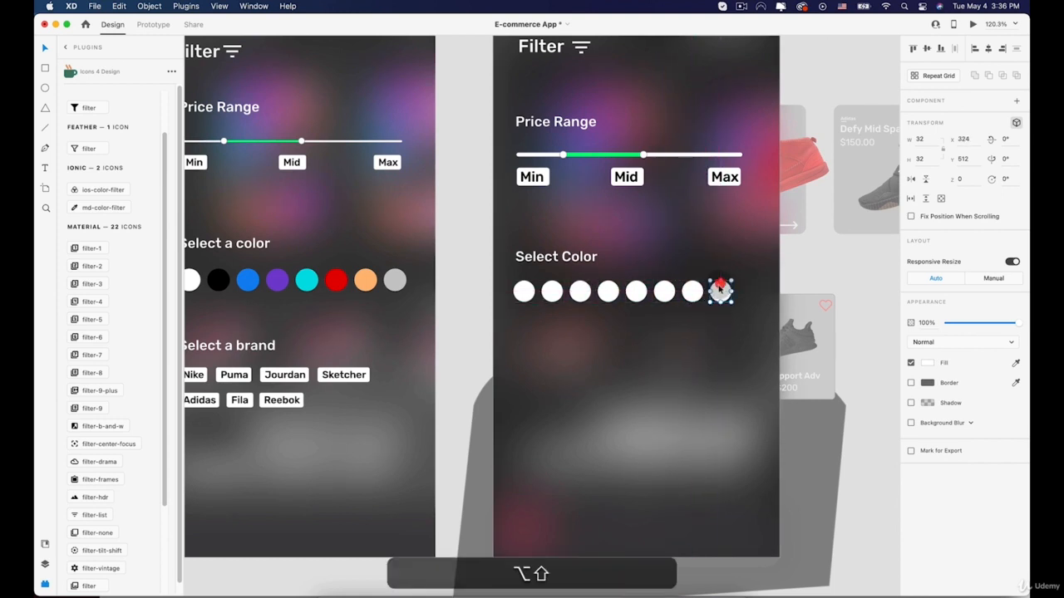
# Fill the second circle under Select Color with black and the third with blue, sampled from the reference artboard's swatches
pyautogui.keyDown('shift'); pyautogui.click(691, 290); pyautogui.keyUp('shift')
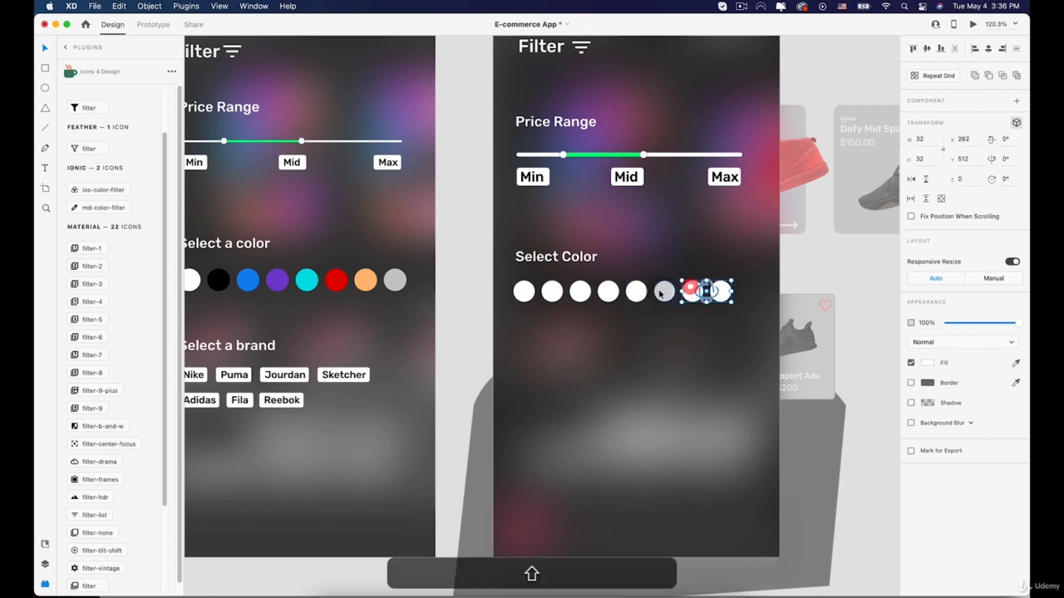
pyautogui.keyDown('shift'); pyautogui.click(661, 291); pyautogui.keyUp('shift')
pyautogui.moveTo(440, 225); pyautogui.dragTo(512, 217)
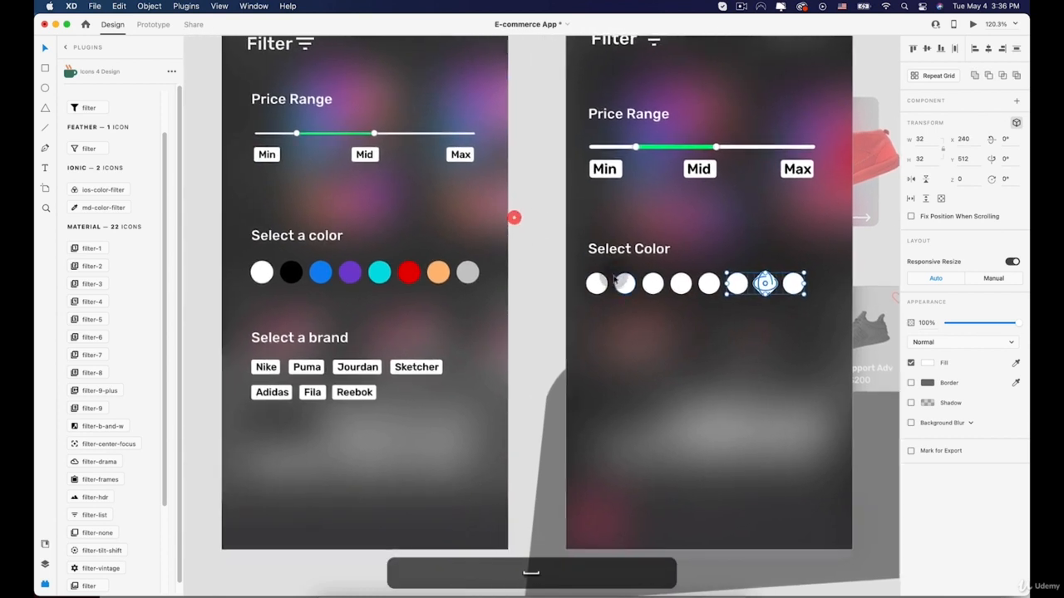
pyautogui.click(624, 285)
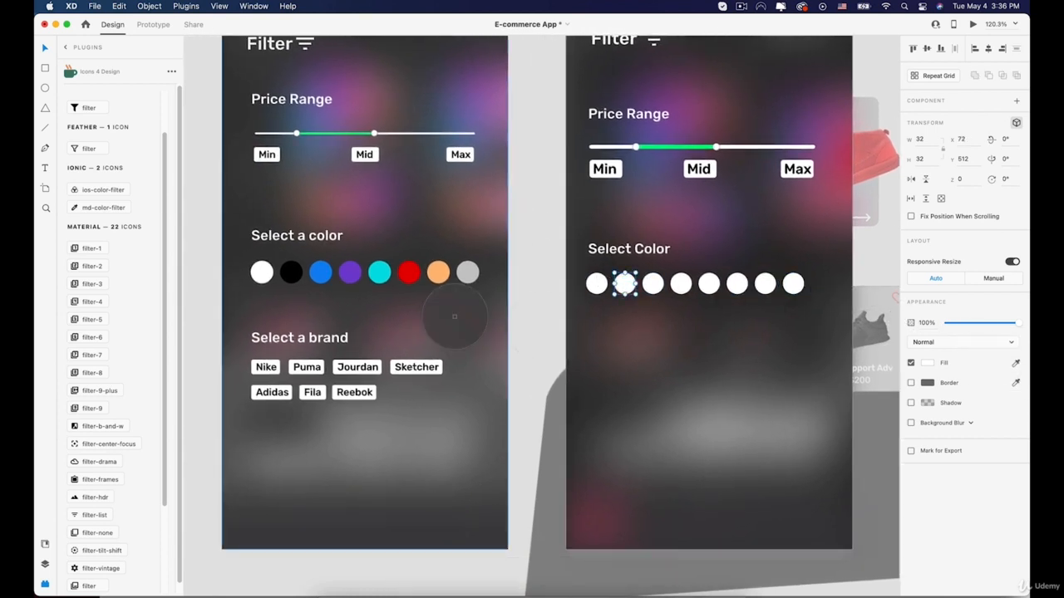
pyautogui.click(291, 276)
pyautogui.click(652, 285)
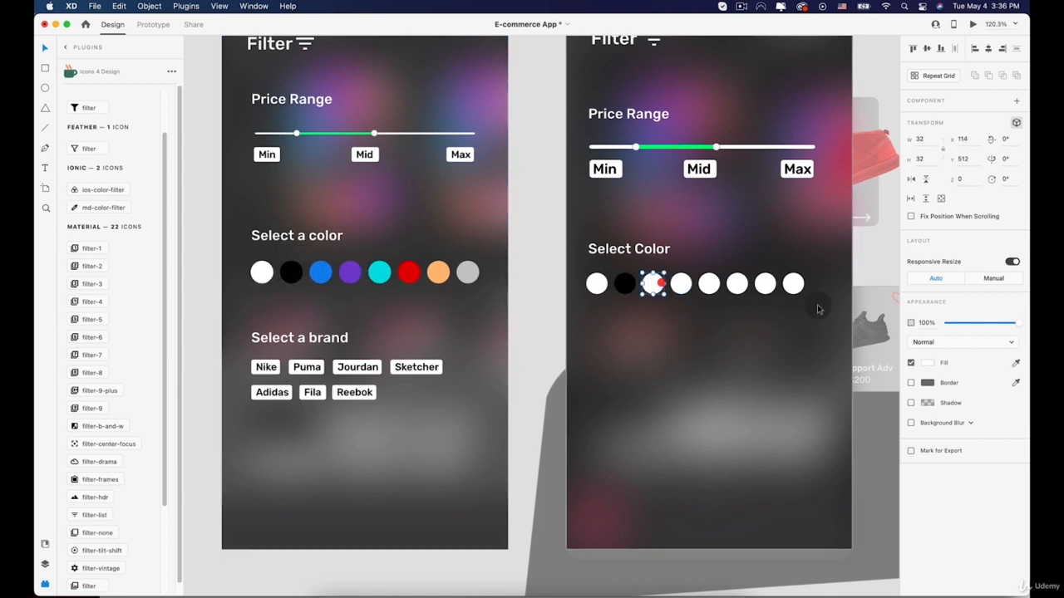
pyautogui.click(1015, 363)
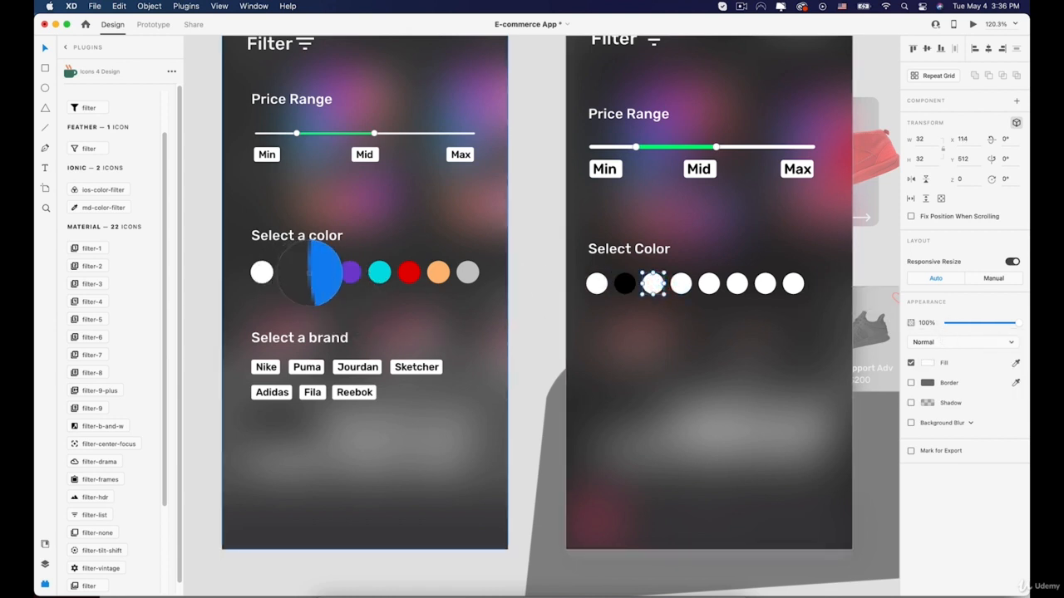
pyautogui.click(312, 276)
# Fill the fourth circle with the reference purple and the fifth circle with the reference cyan
pyautogui.click(680, 285)
pyautogui.click(1015, 363)
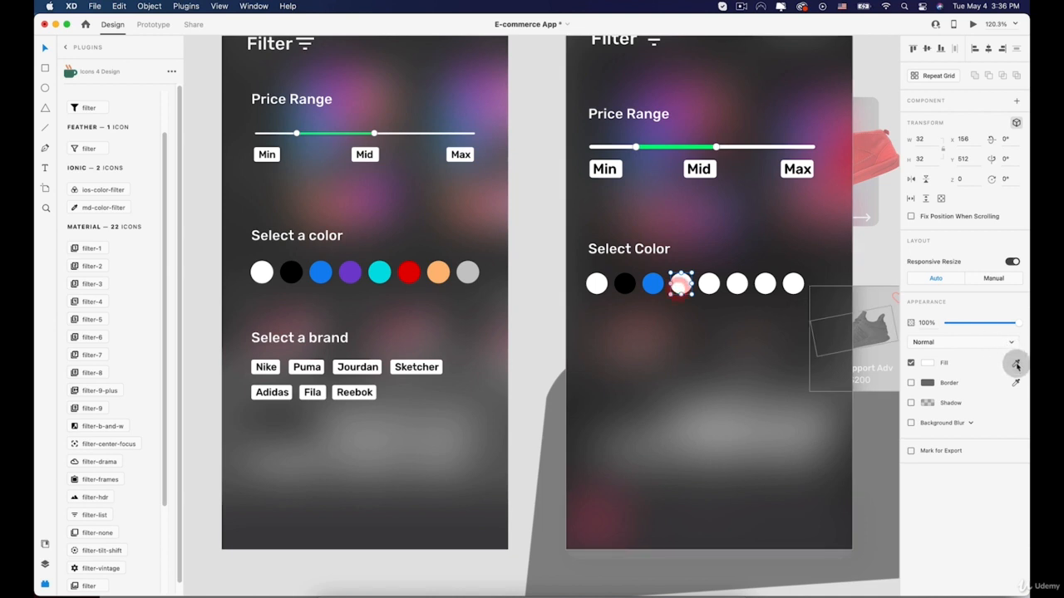
pyautogui.click(349, 275)
pyautogui.click(708, 284)
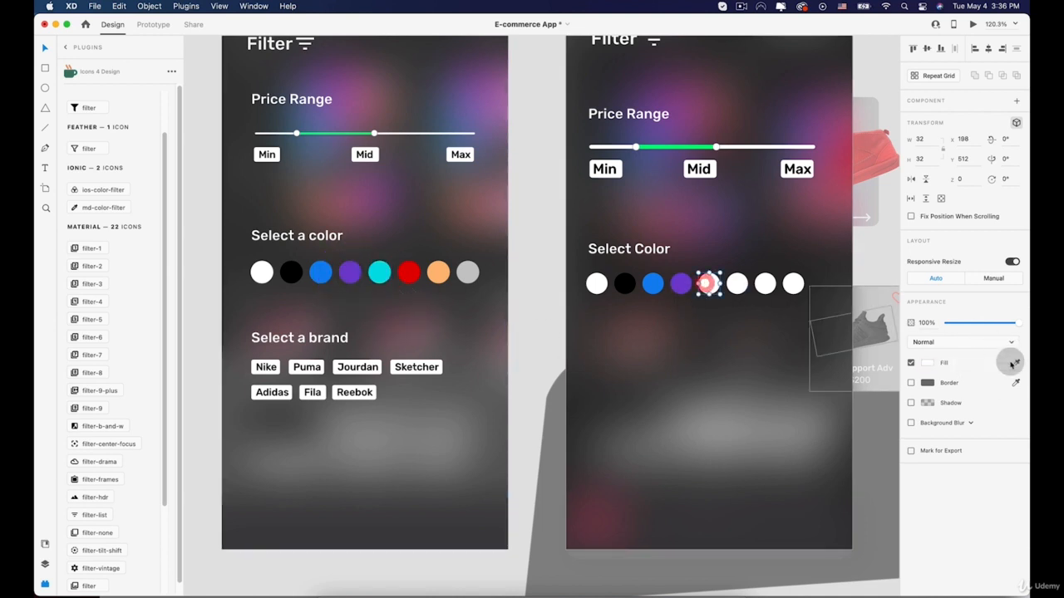
pyautogui.click(1015, 363)
pyautogui.click(372, 272)
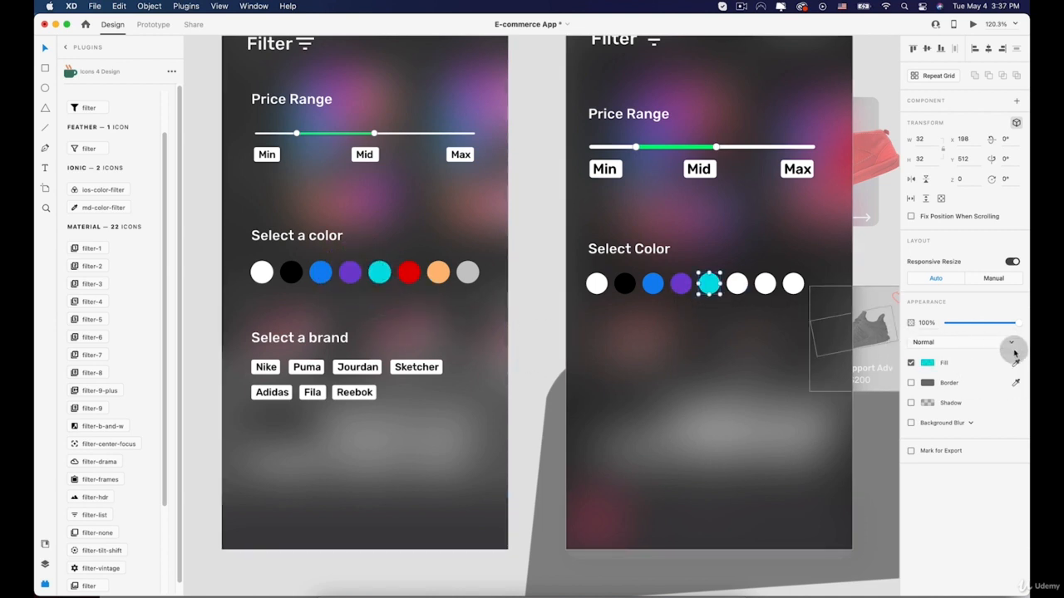
# Fill the sixth circle with the light orange sampled from the reference colour row
pyautogui.click(1015, 364)
pyautogui.click(415, 279)
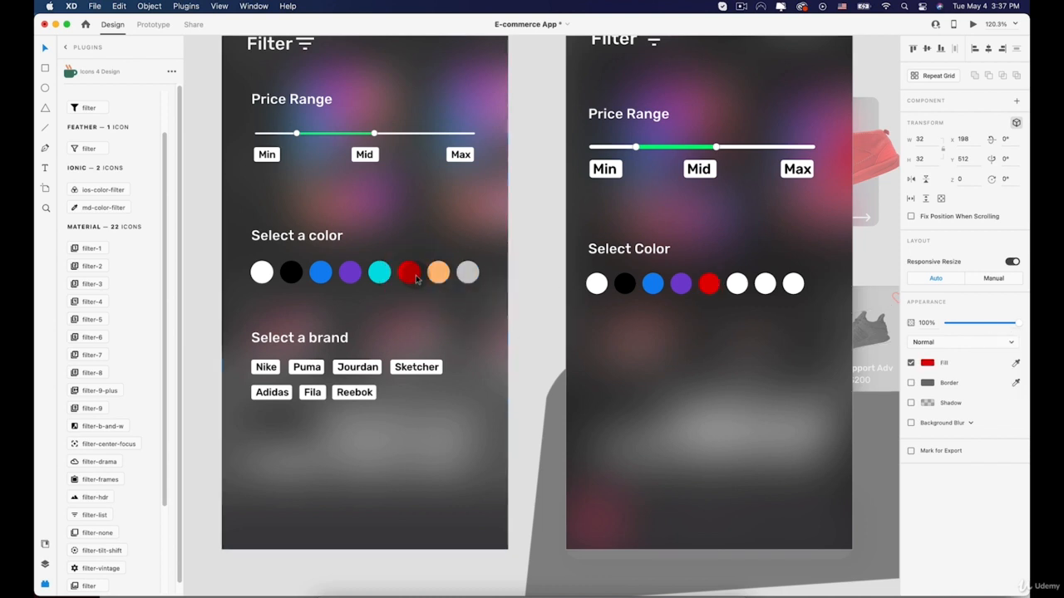
pyautogui.click(1014, 361)
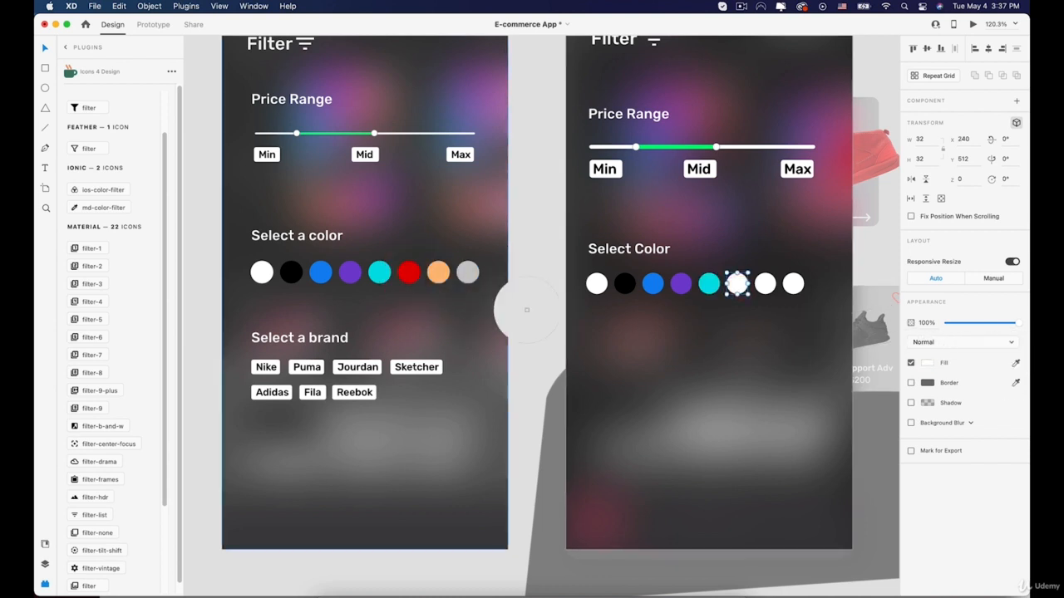
pyautogui.click(438, 271)
# Fill the seventh circle with a custom blue-violet and the eighth with the red sampled from the reference swatches
pyautogui.click(765, 284)
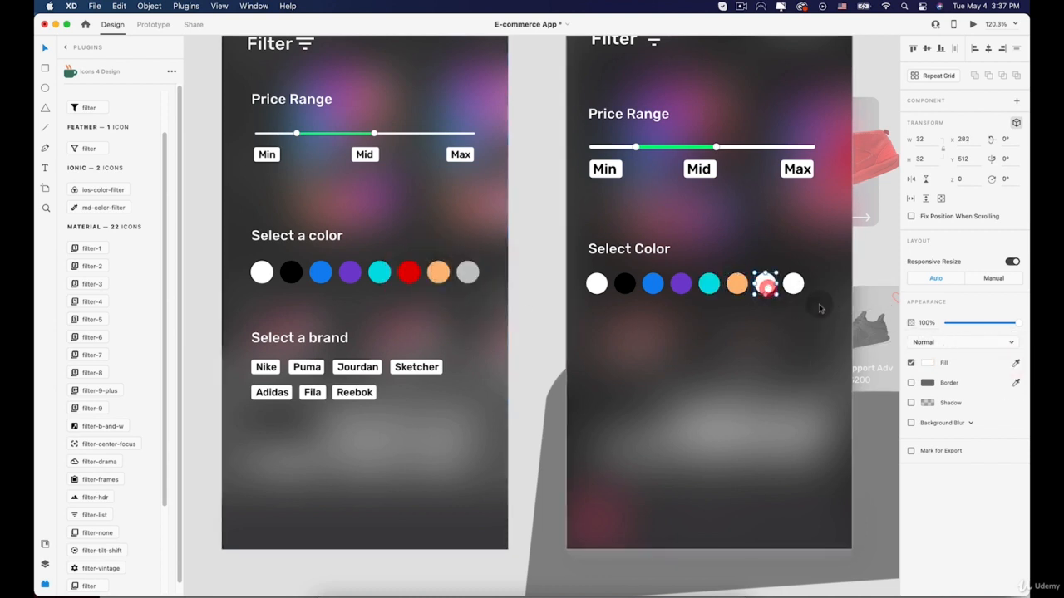
pyautogui.click(924, 363)
pyautogui.click(838, 324)
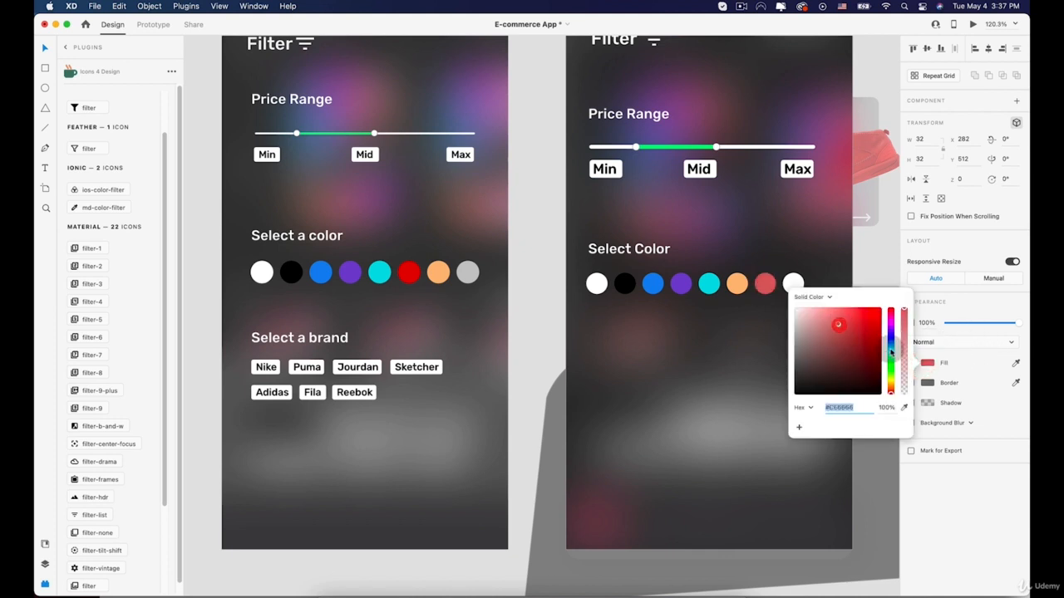
pyautogui.moveTo(891, 350); pyautogui.dragTo(890, 334)
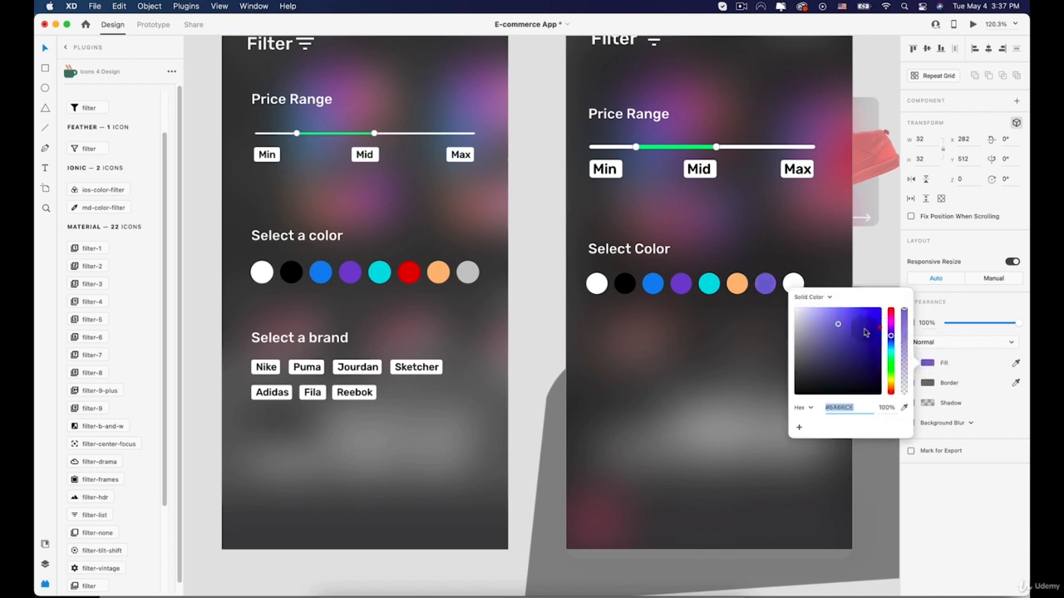
pyautogui.click(851, 323)
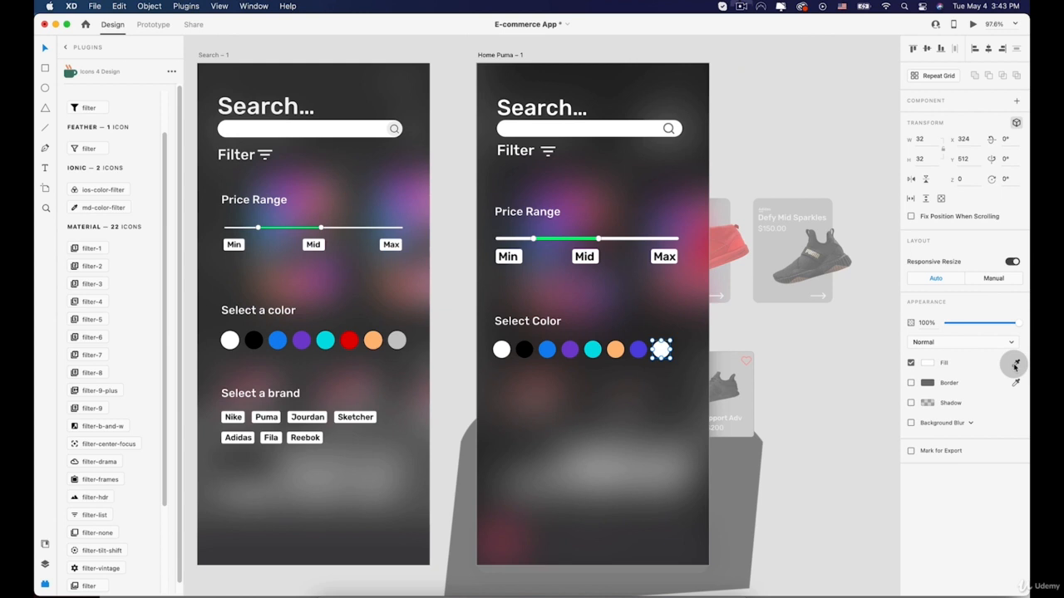
pyautogui.click(1015, 363)
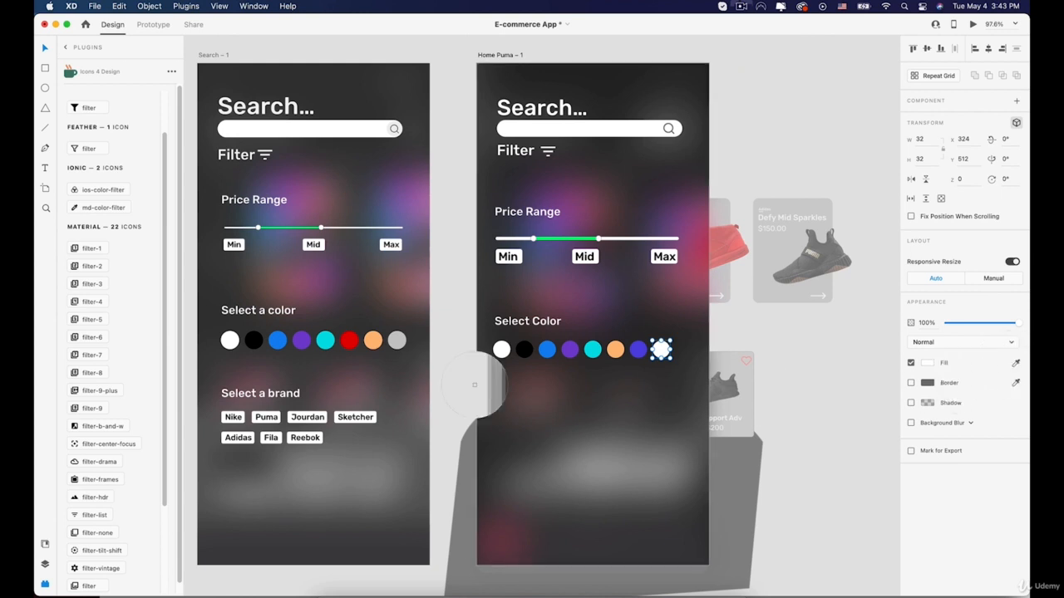
pyautogui.click(347, 344)
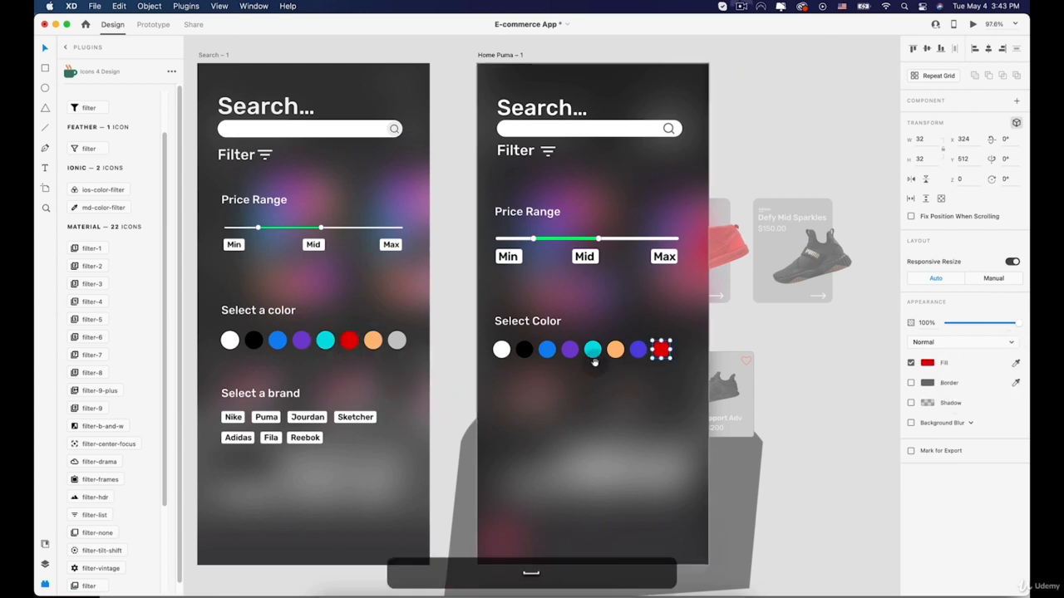
# Duplicate the Select Color heading below the circles at X 33, Y 632 and change its text to "Select Brand"
pyautogui.scroll(-5, 593, 360)
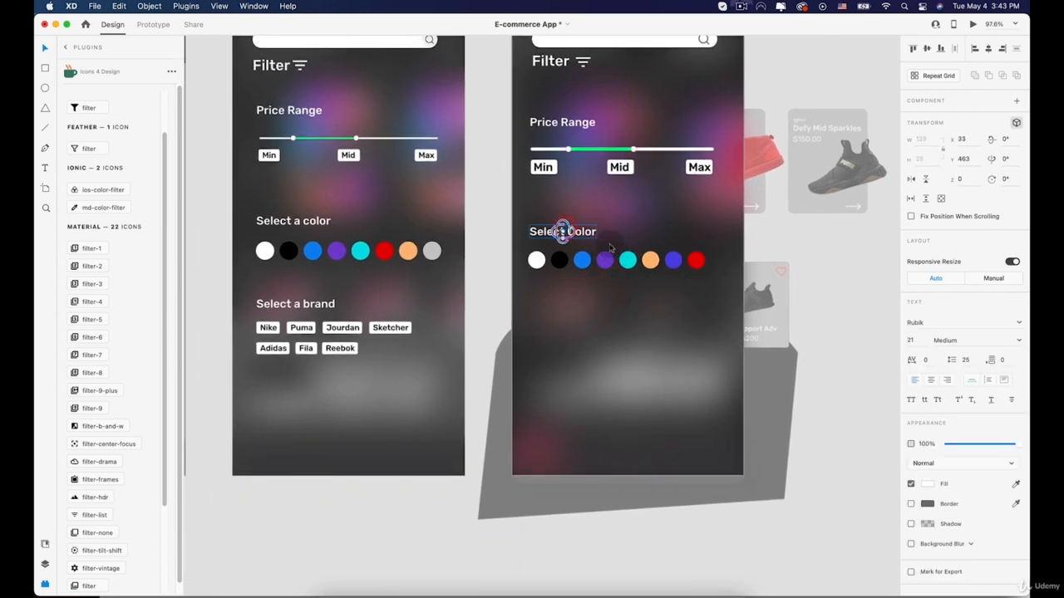
pyautogui.moveTo(562, 232); pyautogui.dragTo(575, 324)
pyautogui.doubleClick(562, 323)
pyautogui.write('Select Brand')
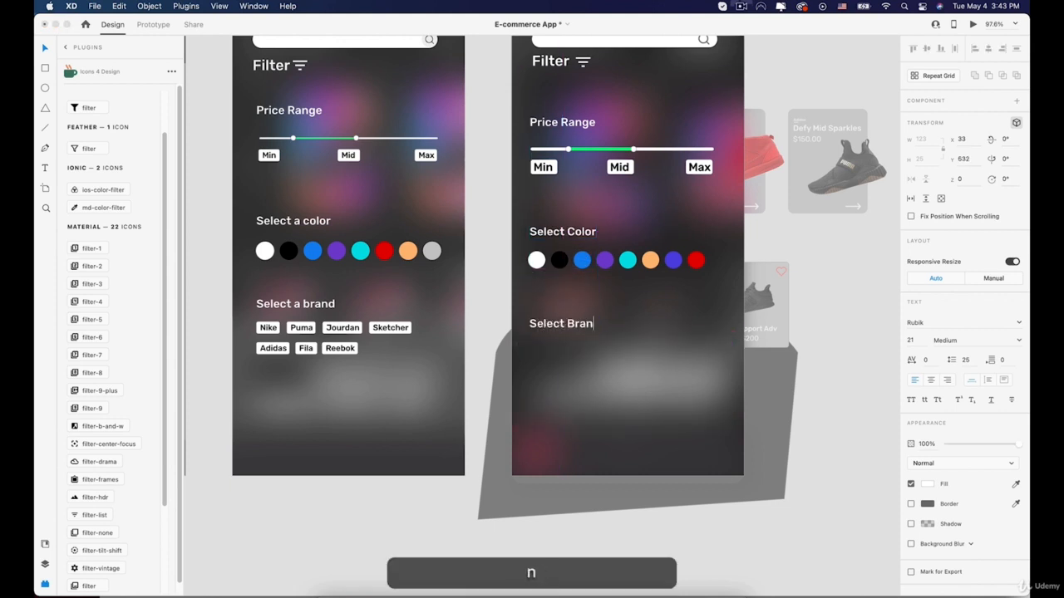
# Duplicate the "Min" text with its white rectangle below the Select Brand heading at X 35, Y 672
pyautogui.keyDown('shift'); pyautogui.click(552, 168); pyautogui.keyUp('shift')
pyautogui.moveTo(554, 169); pyautogui.dragTo(542, 167)
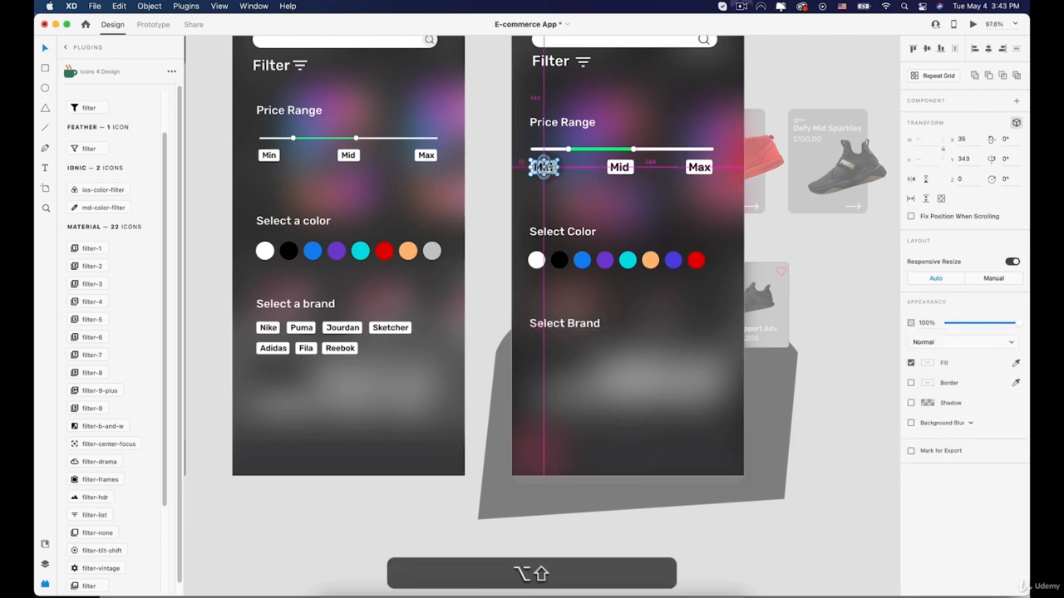
pyautogui.scroll(3, 543, 167)
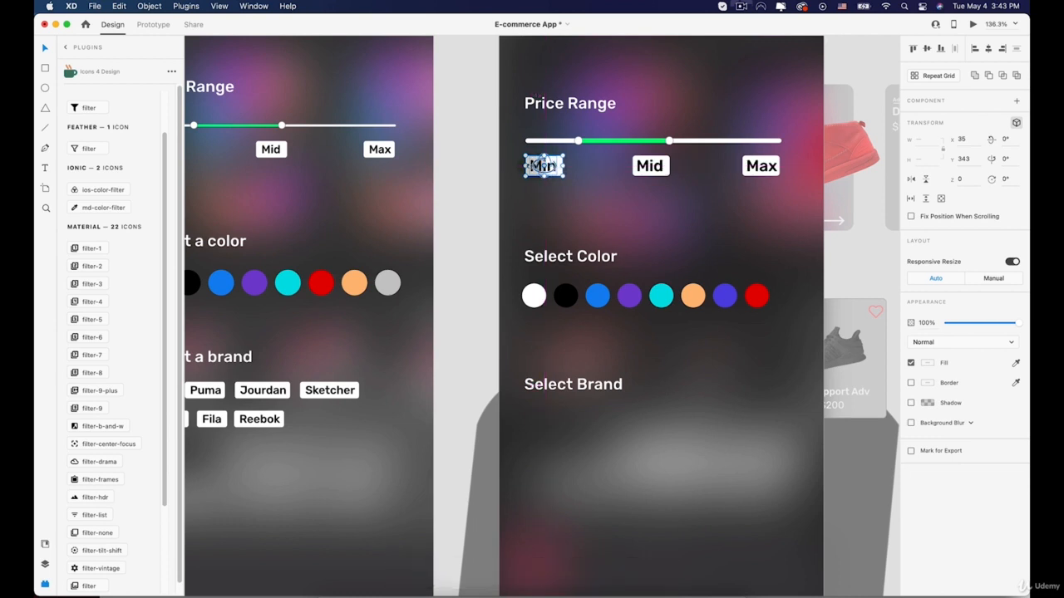
pyautogui.scroll(2, 544, 167)
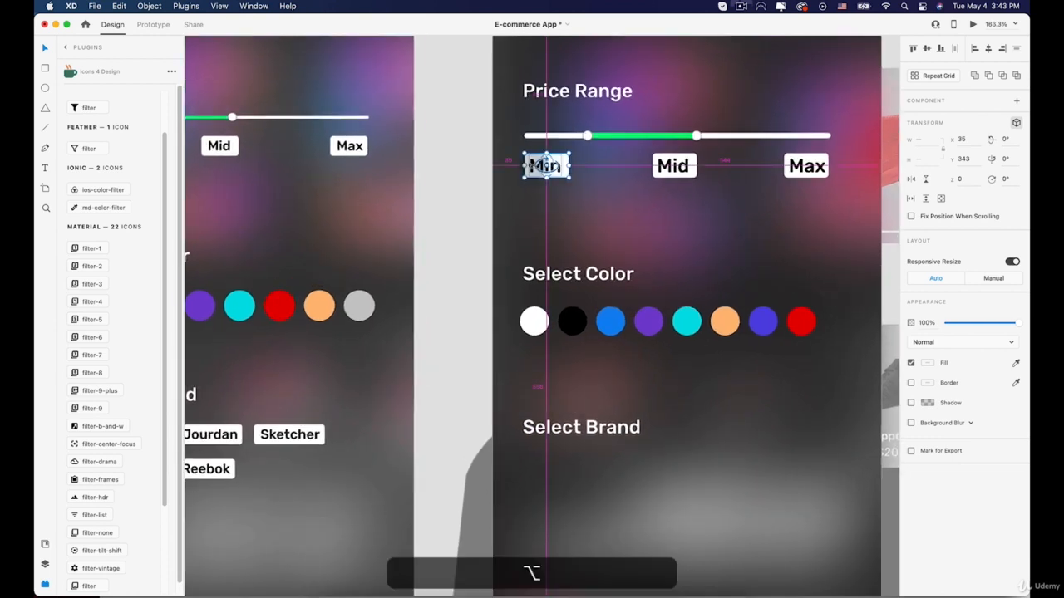
pyautogui.moveTo(536, 164); pyautogui.dragTo(518, 466)
pyautogui.scroll(3, 532, 469)
pyautogui.moveTo(518, 364); pyautogui.dragTo(545, 411)
pyautogui.press('super+space')
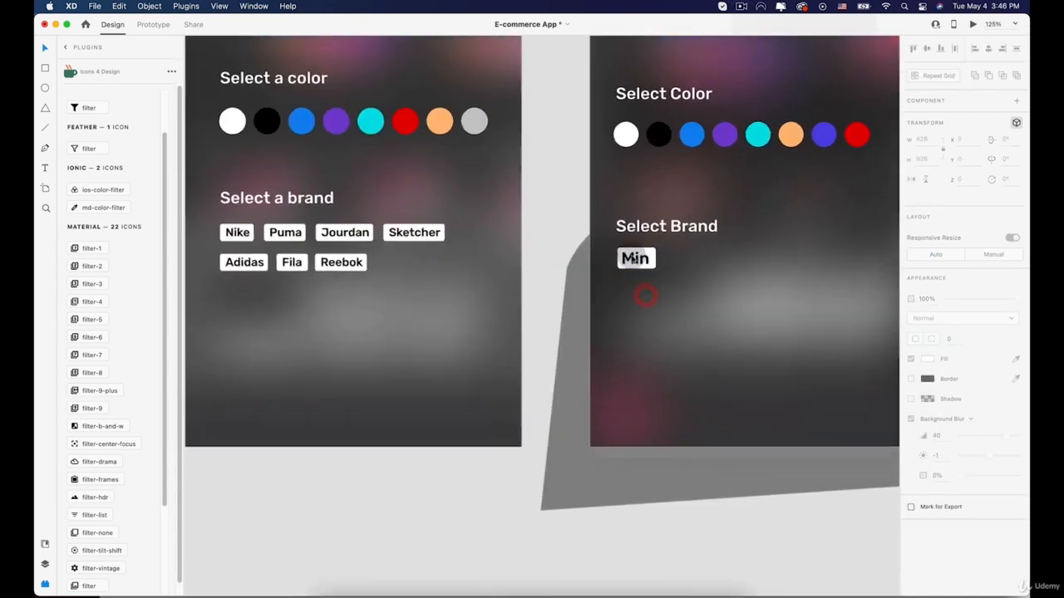
# Scale the copied "Min" label under Select Brand down to a 41 × 23 rectangle with text size 17
pyautogui.scroll(3, 636, 258)
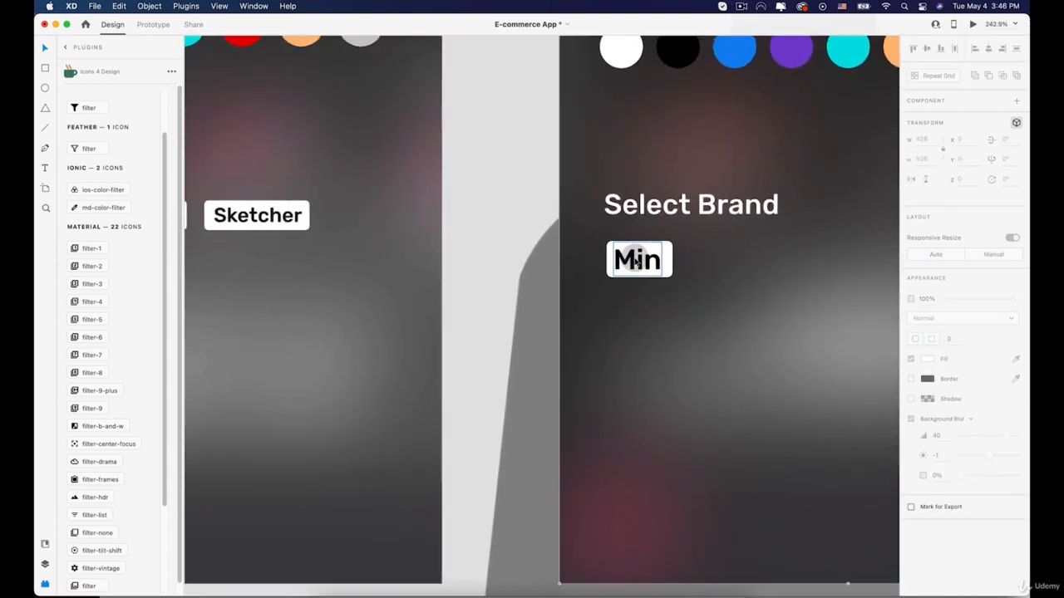
pyautogui.click(637, 260)
pyautogui.keyDown('shift'); pyautogui.click(665, 253); pyautogui.keyUp('shift')
pyautogui.scroll(3, 663, 257)
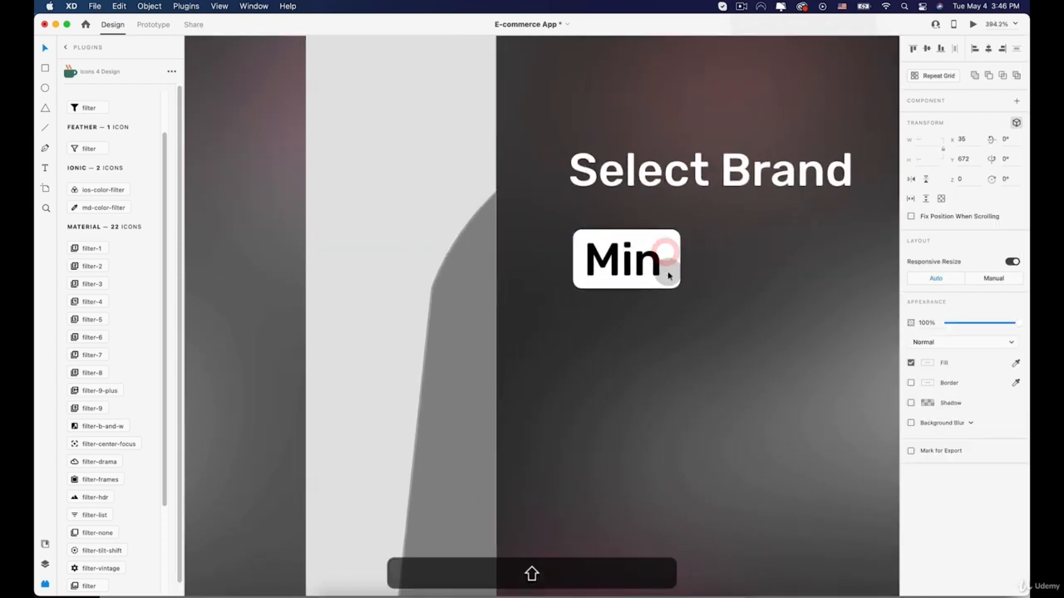
pyautogui.moveTo(675, 283); pyautogui.dragTo(663, 279)
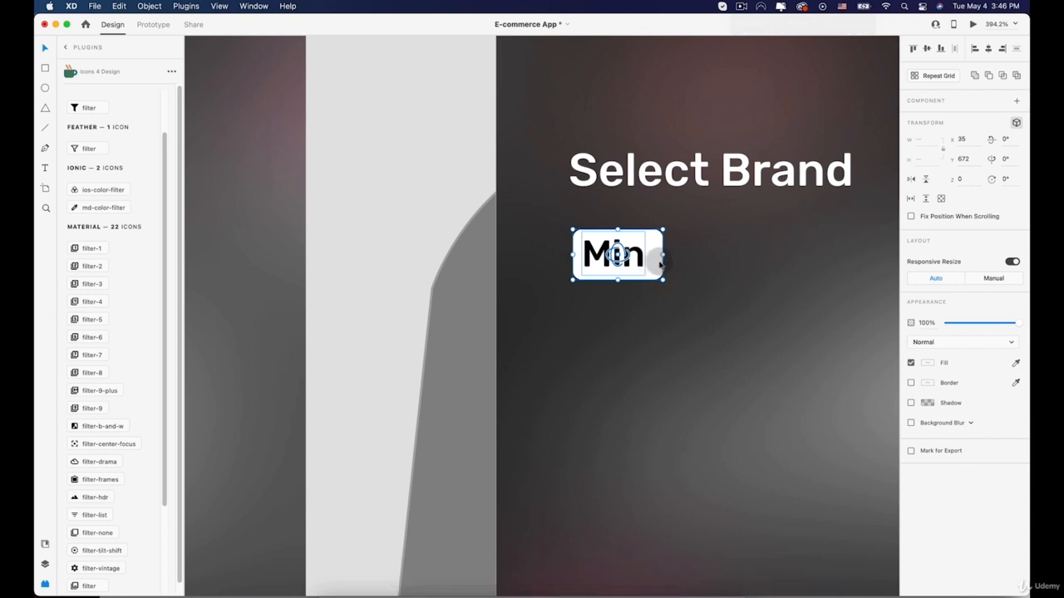
pyautogui.click(692, 265)
# Change the text of the label under Select Brand to "Nike"
pyautogui.scroll(-5, 696, 264)
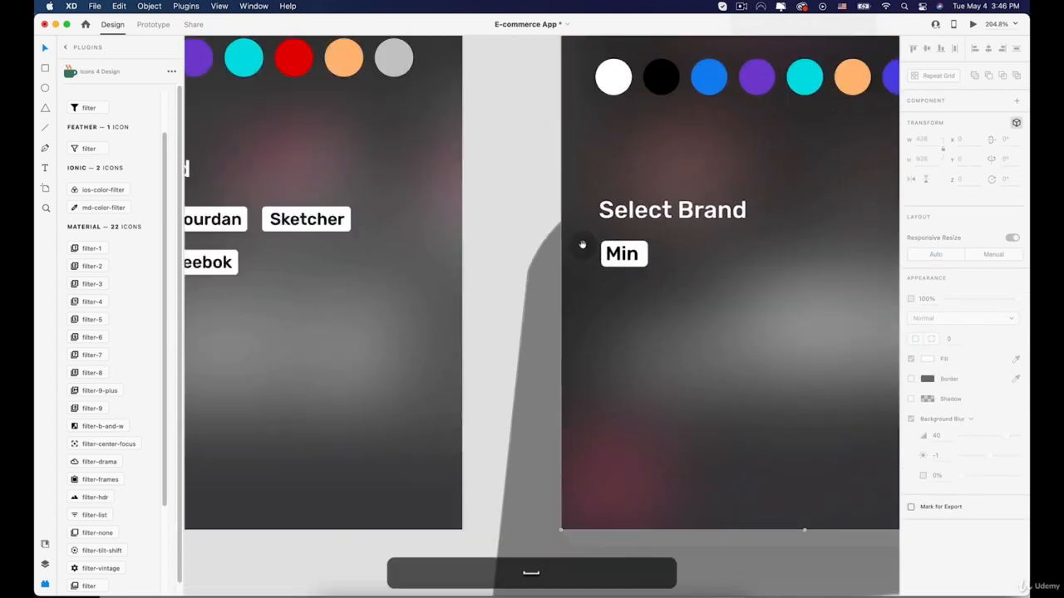
pyautogui.hscroll(-10, 582, 244)
pyautogui.click(839, 258)
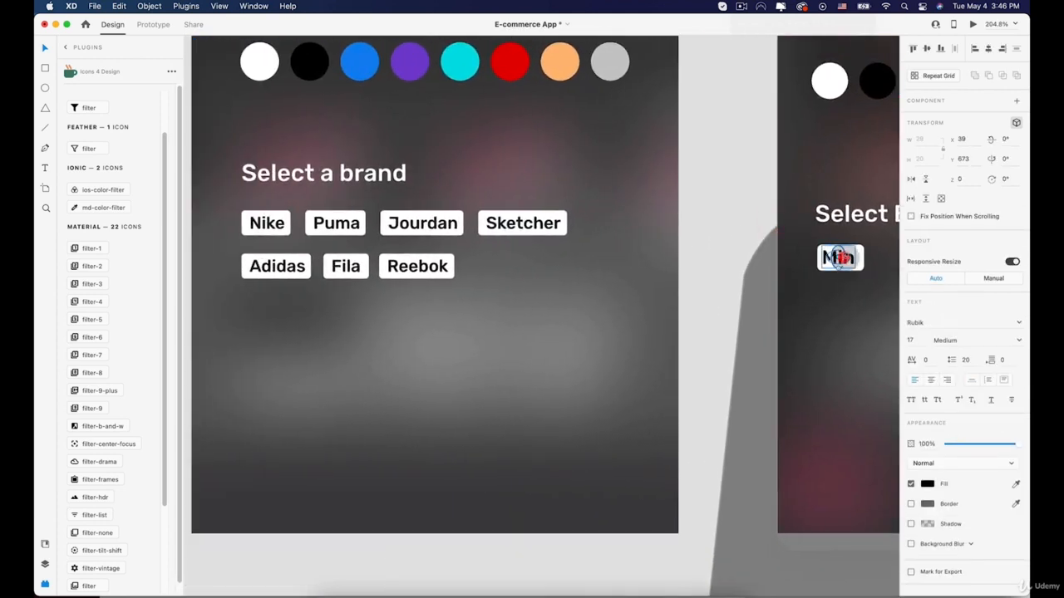
pyautogui.doubleClick(854, 263)
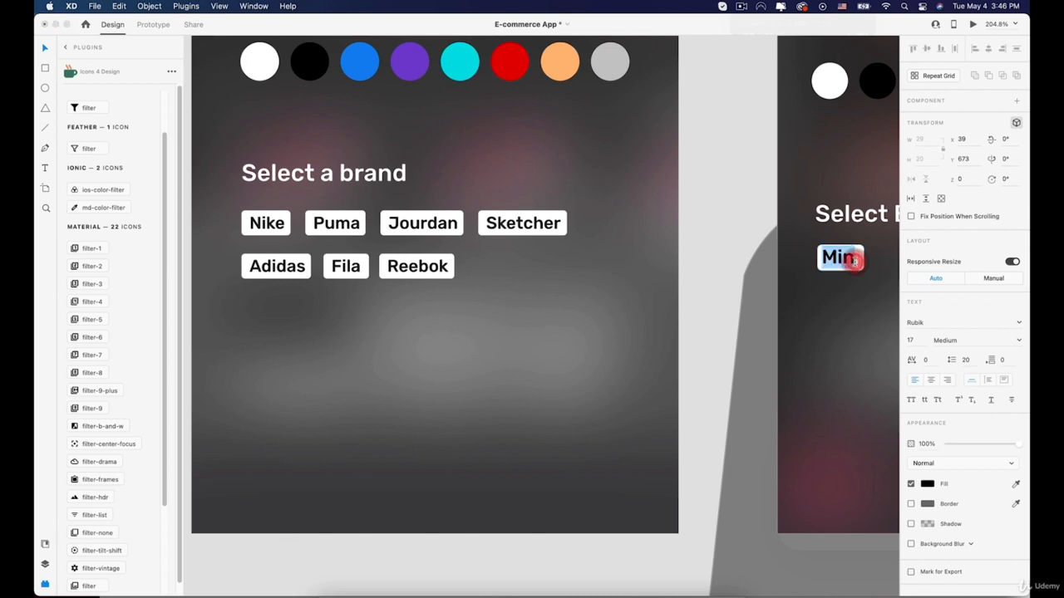
pyautogui.write('Nike')
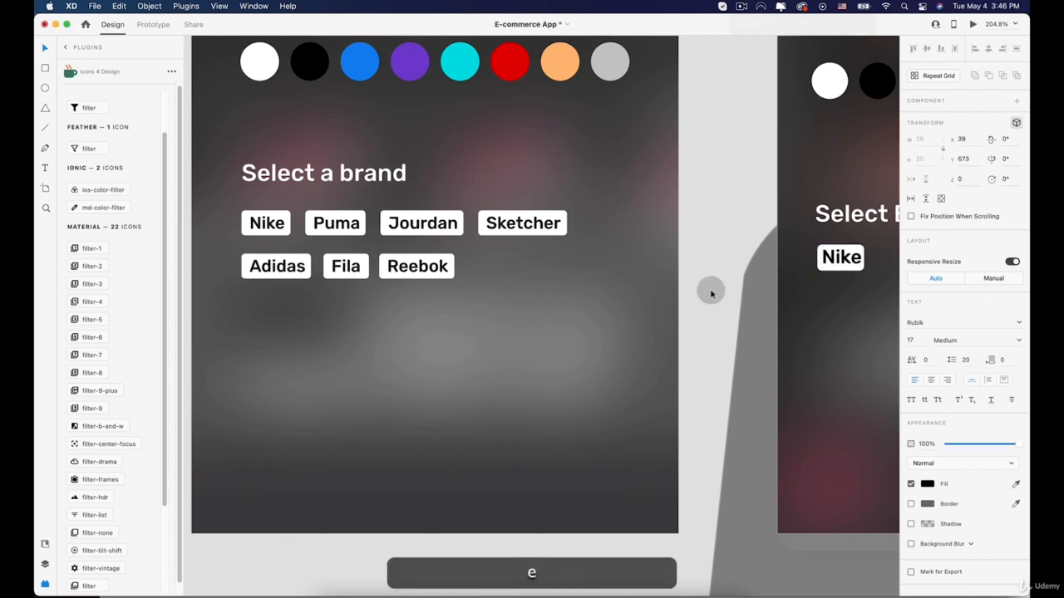
# Widen the white rectangle behind "Nike" slightly and centre the text in it at X 40, Y 674
pyautogui.scroll(5, 701, 274)
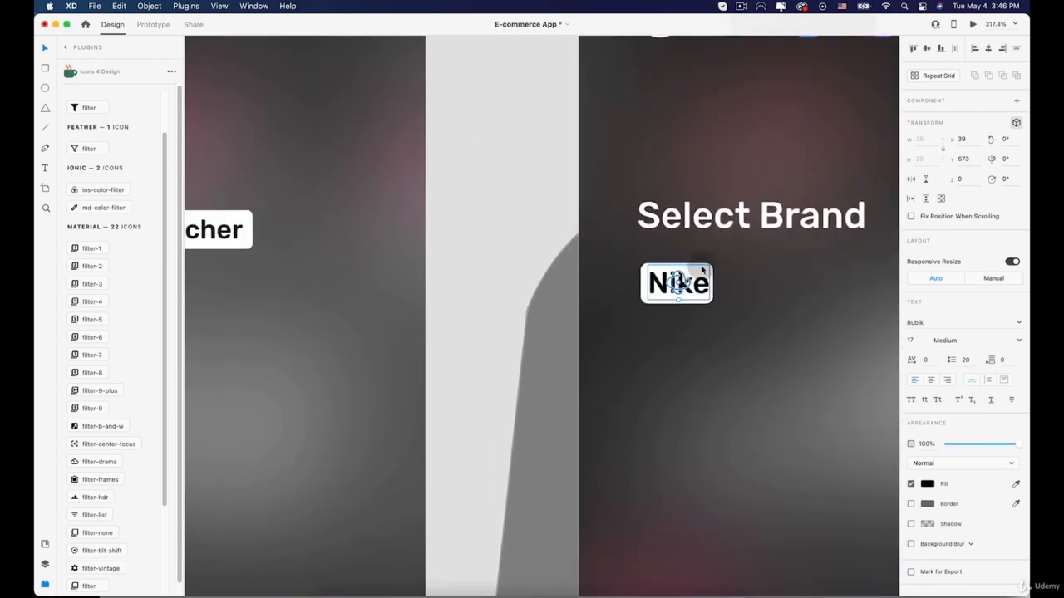
pyautogui.click(701, 265)
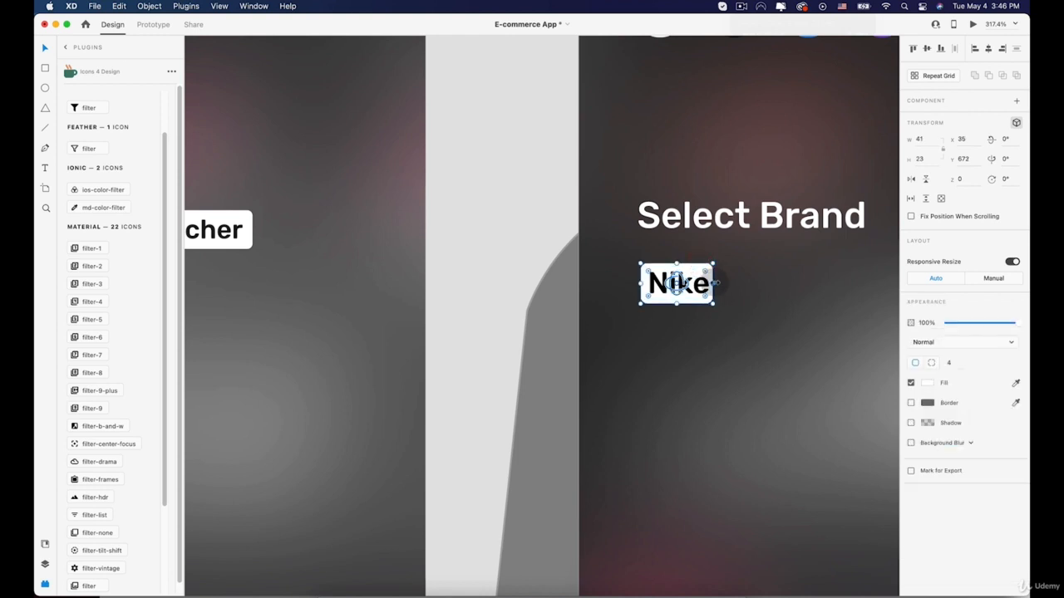
pyautogui.click(703, 287)
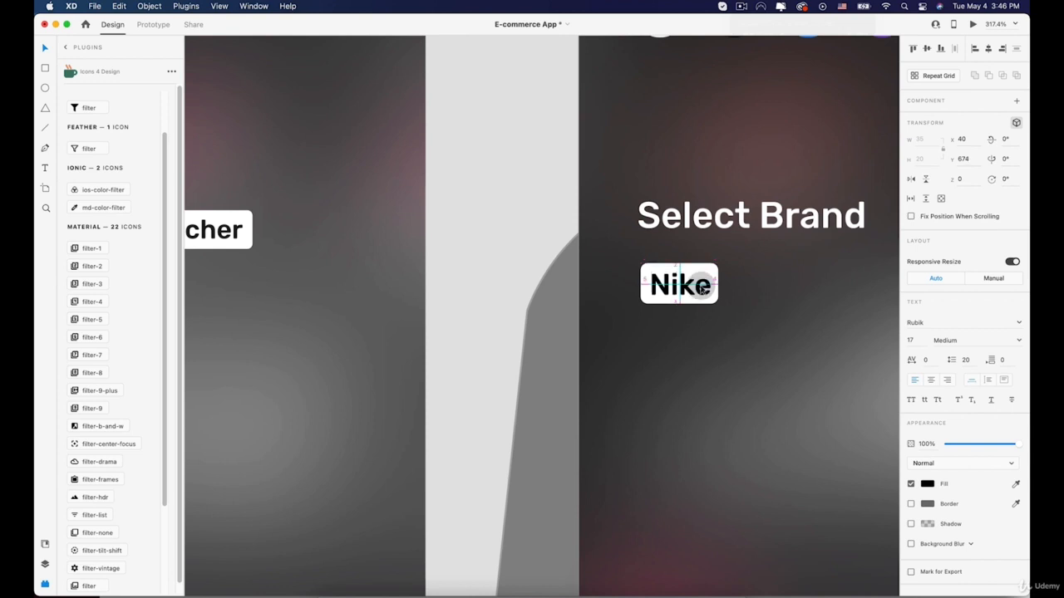
# Duplicate the "Nike" text with its rectangle to its right at X 91, Y 672
pyautogui.scroll(-4, 702, 287)
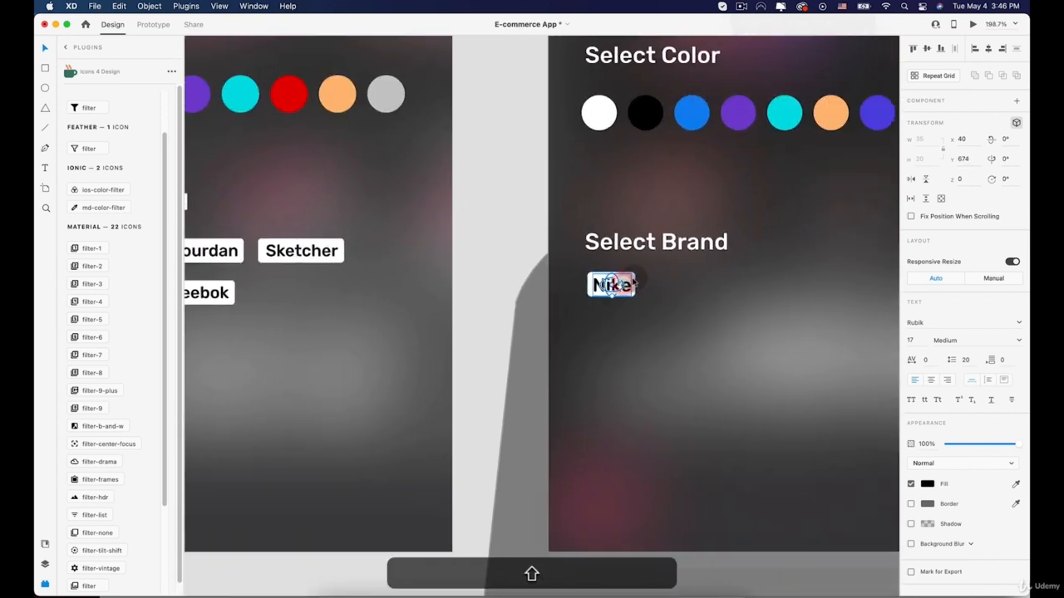
pyautogui.keyDown('shift'); pyautogui.click(634, 284); pyautogui.keyUp('shift')
pyautogui.moveTo(630, 286); pyautogui.dragTo(692, 287)
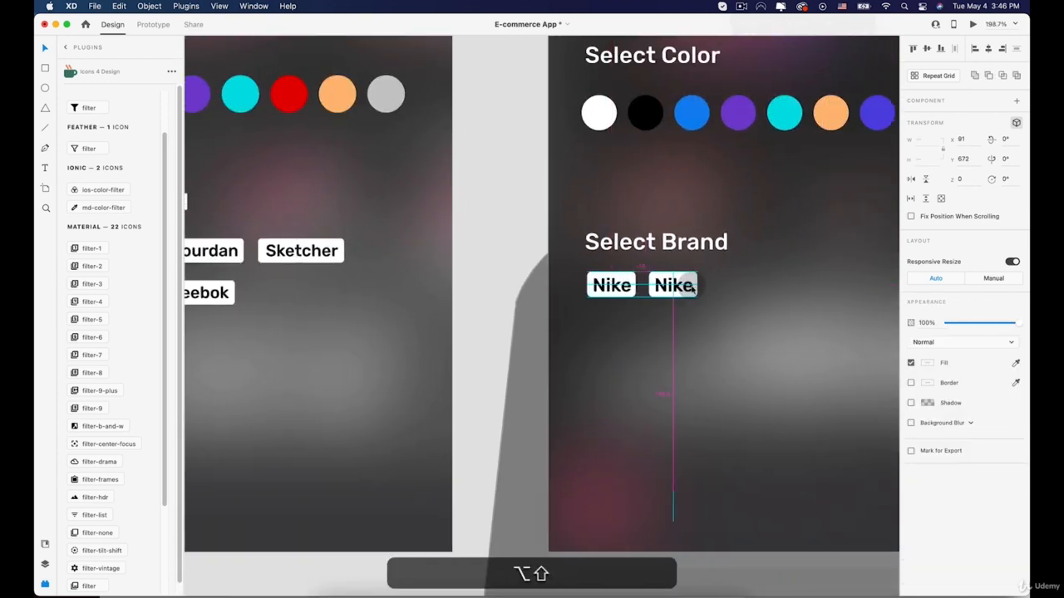
pyautogui.scroll(-3, 690, 286)
pyautogui.scroll(6, 686, 288)
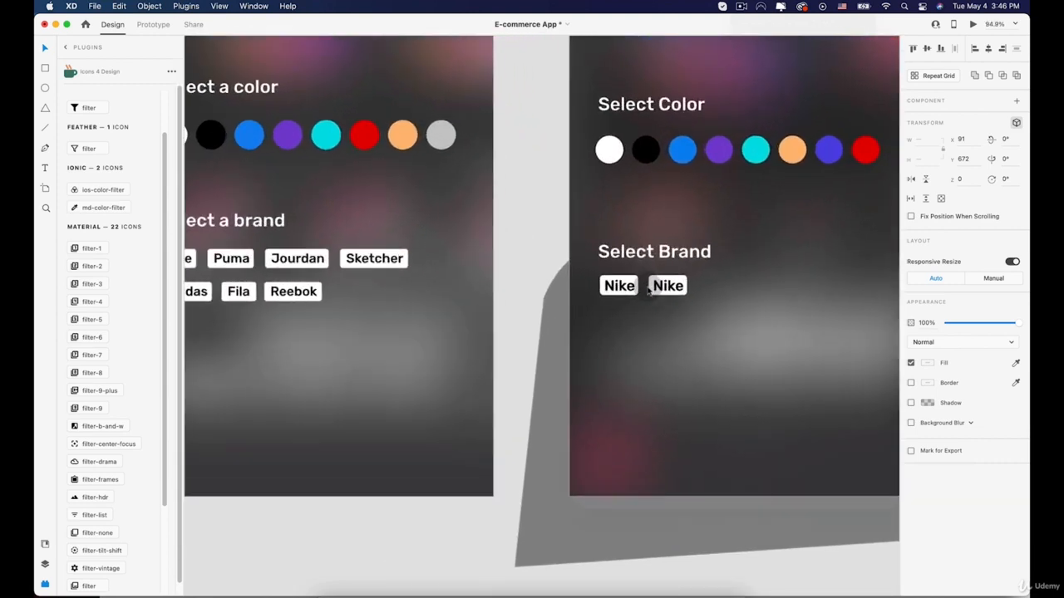
# Change the copied brand label's text to "Puma" and widen its white rectangle to 55 so it fits the word
pyautogui.doubleClick(690, 284)
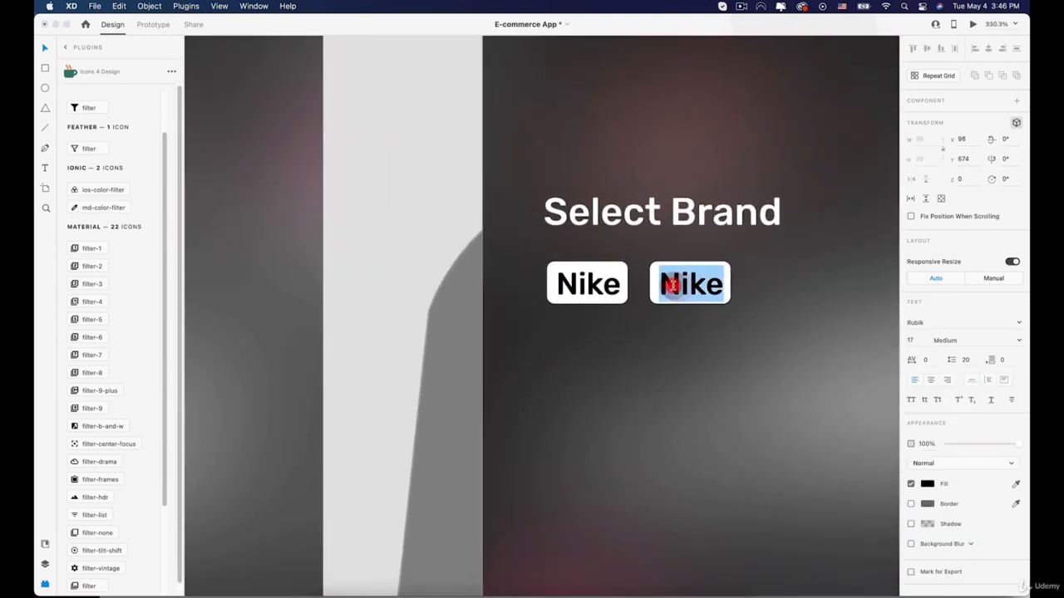
pyautogui.click(711, 339)
pyautogui.click(710, 266)
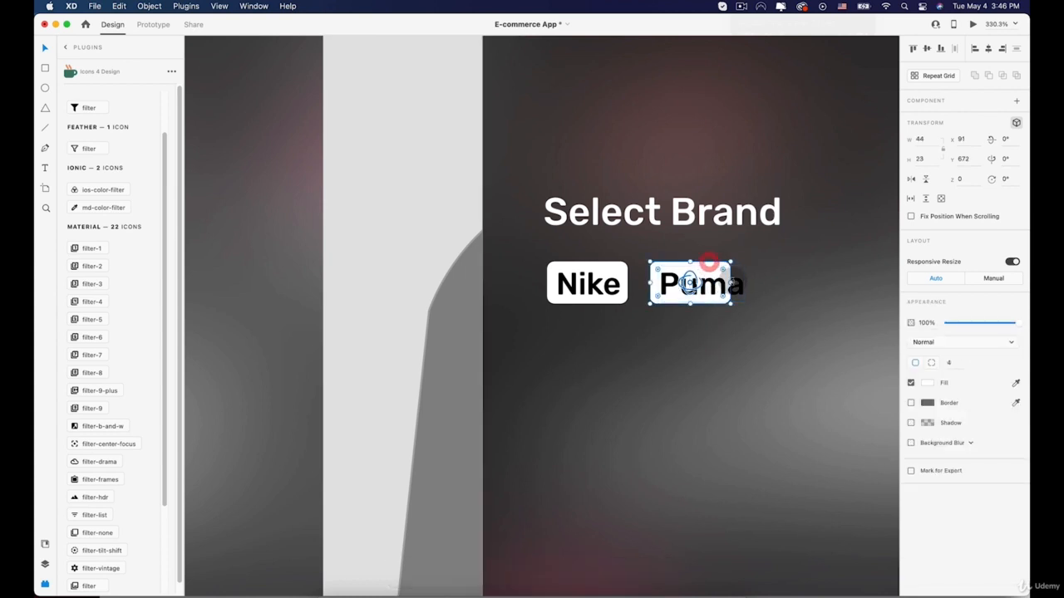
pyautogui.moveTo(732, 284); pyautogui.dragTo(752, 281)
pyautogui.click(730, 335)
# Duplicate the "Puma" text with its rectangle along the same row at X 159, Y 672
pyautogui.scroll(-5, 729, 335)
pyautogui.press('space')
pyautogui.moveTo(728, 334); pyautogui.dragTo(565, 335)
pyautogui.scroll(3, 565, 331)
pyautogui.click(558, 303)
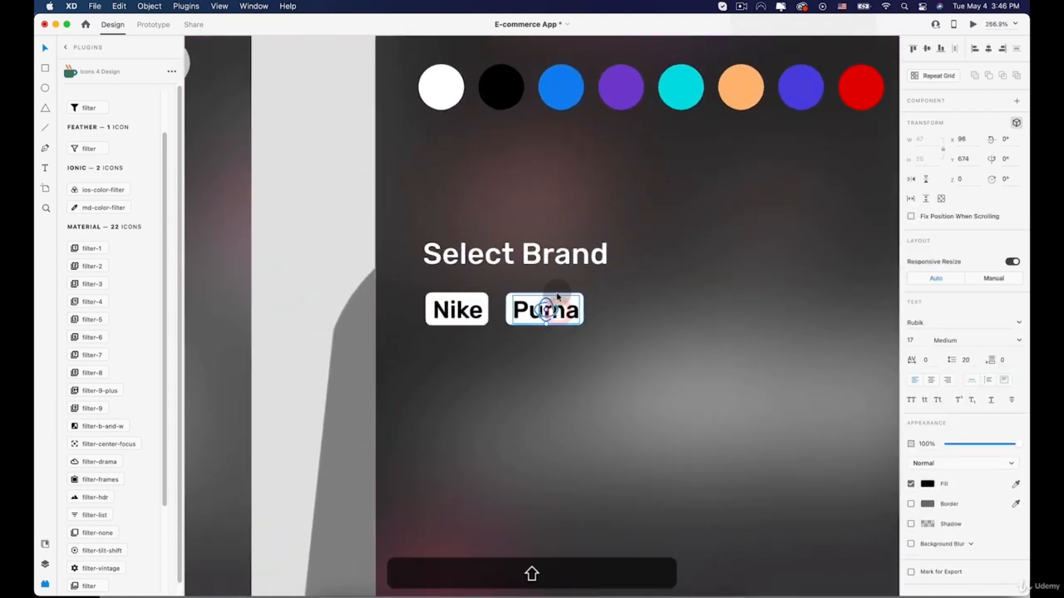
pyautogui.moveTo(556, 297); pyautogui.dragTo(670, 304)
pyautogui.scroll(-6, 477, 228)
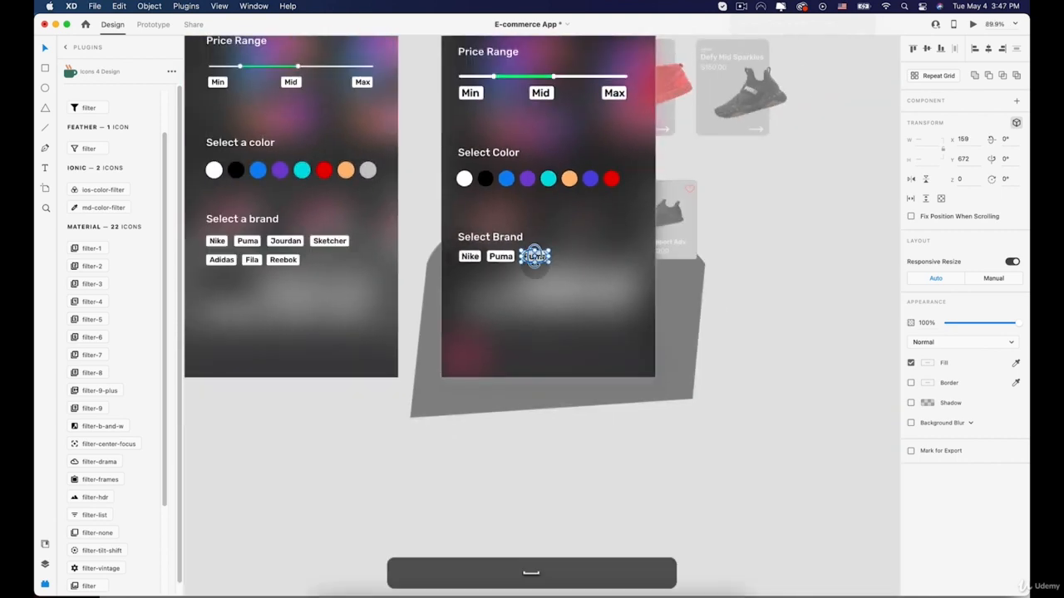
pyautogui.scroll(3, 567, 291)
pyautogui.click(568, 290)
# Change the second "Puma" label's text to "Jourdan" and widen its white rectangle to fit the word
pyautogui.scroll(4, 529, 228)
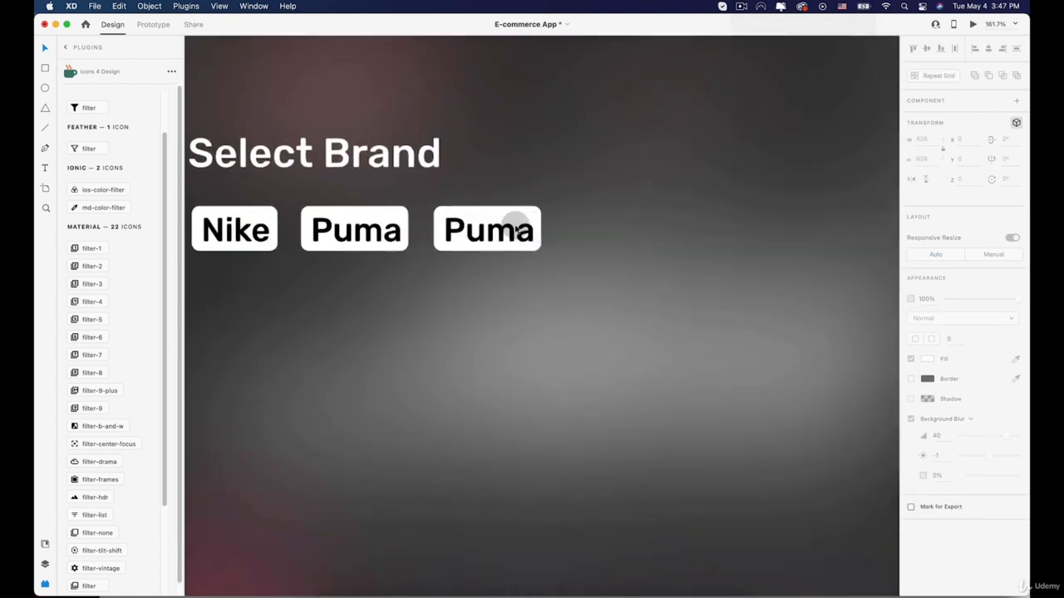
pyautogui.doubleClick(515, 229)
pyautogui.write('Jo')
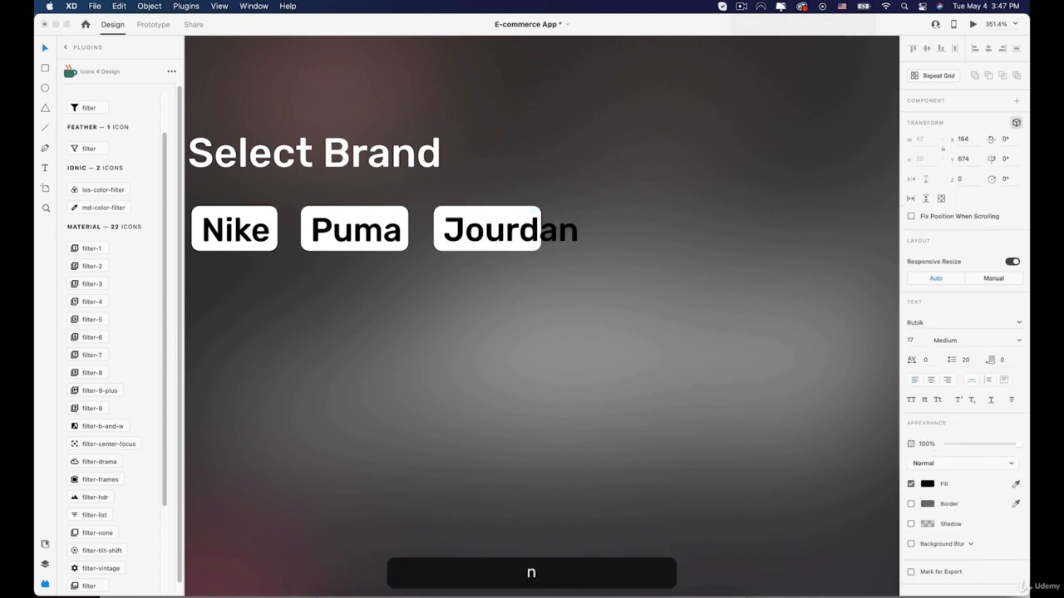
pyautogui.write('urdan')
pyautogui.click(504, 278)
pyautogui.click(496, 208)
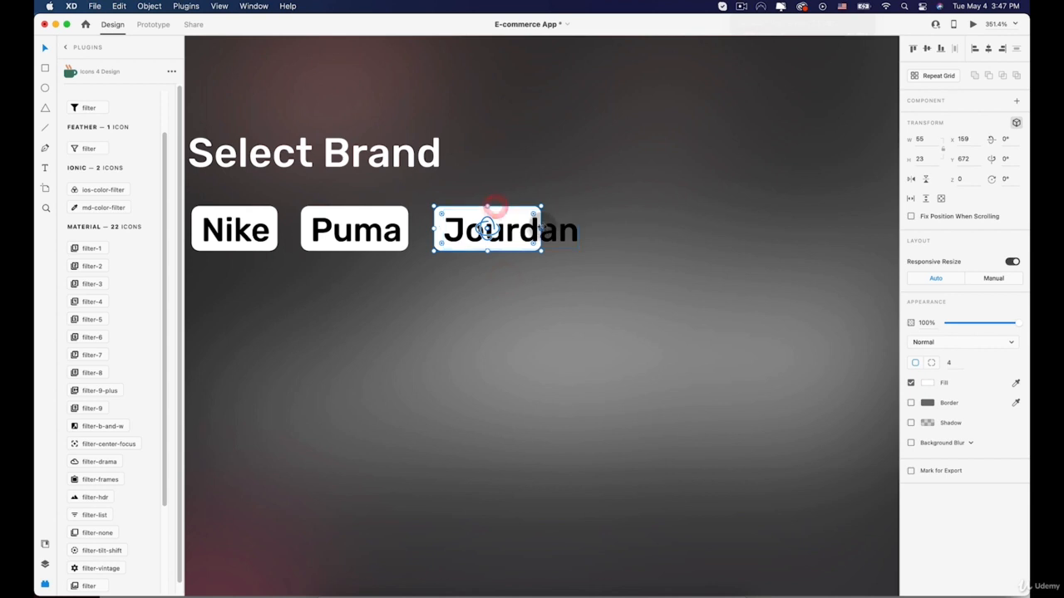
pyautogui.moveTo(542, 229); pyautogui.dragTo(588, 227)
pyautogui.click(543, 280)
# Duplicate the "Jourdan" text with its rectangle along the same row at X 249, Y 672
pyautogui.scroll(-5, 543, 279)
pyautogui.press('space')
pyautogui.moveTo(255, 227); pyautogui.dragTo(382, 292)
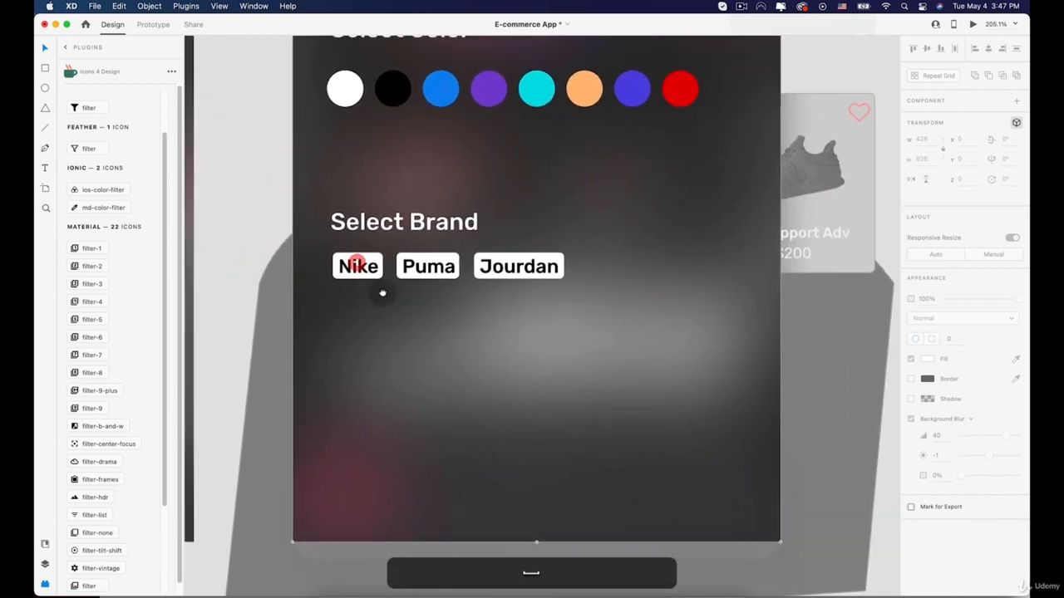
pyautogui.scroll(5, 546, 292)
pyautogui.click(532, 252)
pyautogui.keyDown('shift'); pyautogui.click(565, 240); pyautogui.keyUp('shift')
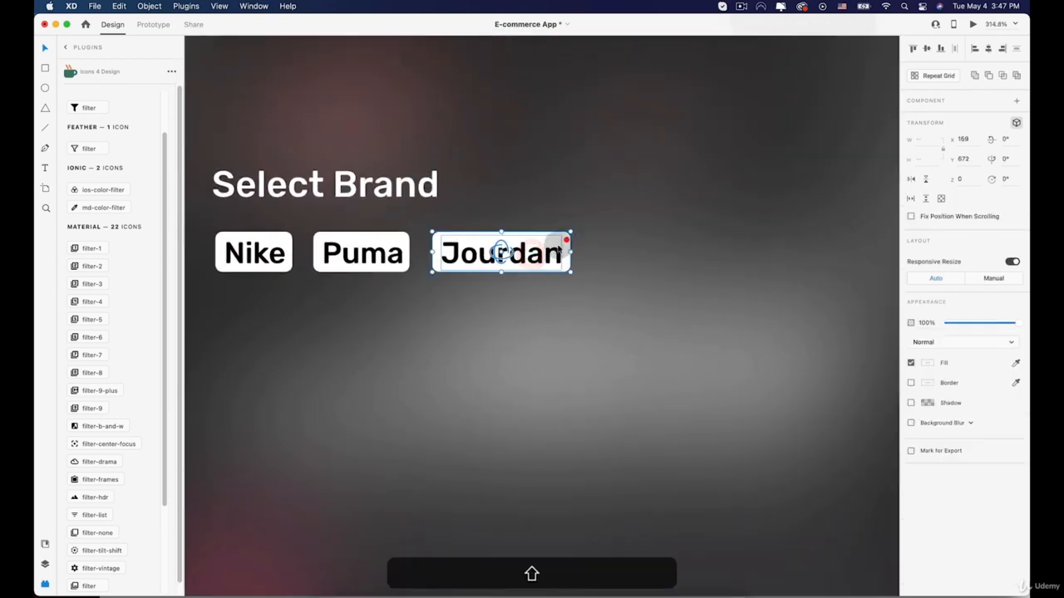
pyautogui.moveTo(501, 253); pyautogui.dragTo(688, 260)
pyautogui.click(667, 301)
# Change the second "Jourdan" label's text to "Sketcher" and widen its white rectangle to 85
pyautogui.doubleClick(676, 252)
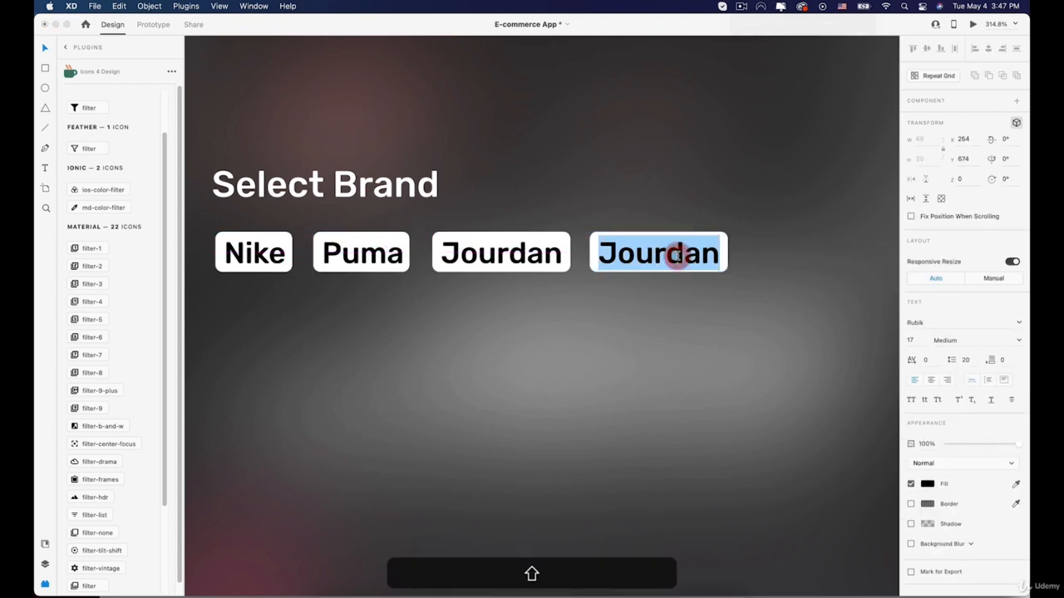
pyautogui.write('S')
pyautogui.scroll(-10, 676, 256)
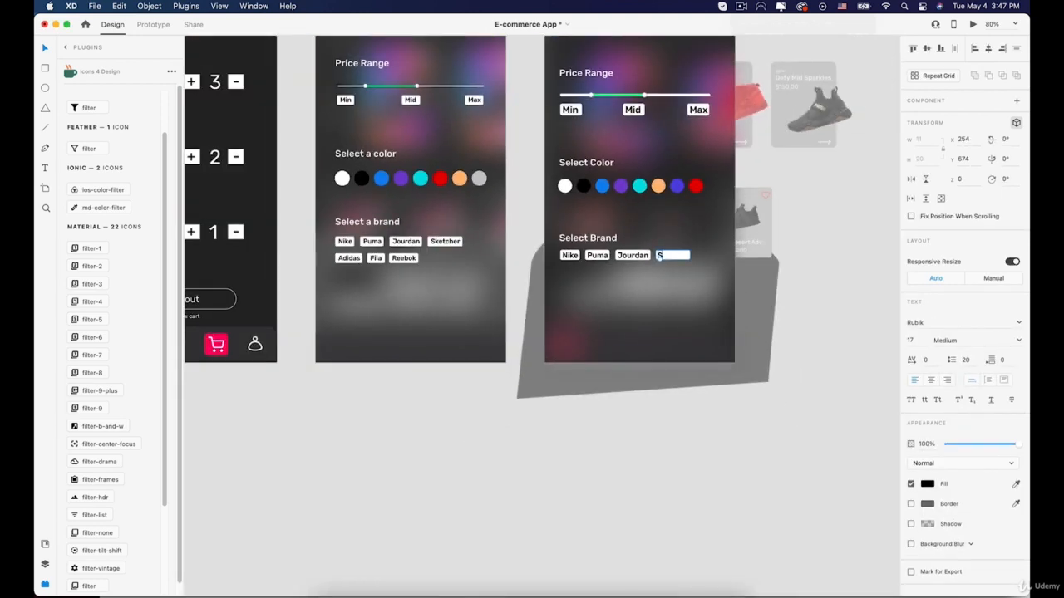
pyautogui.scroll(6, 659, 256)
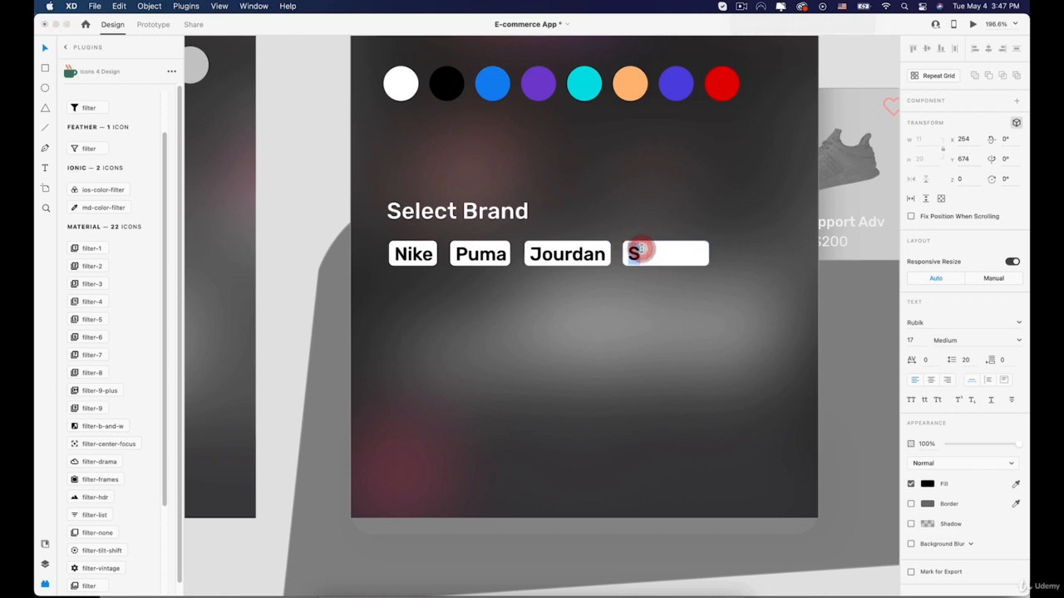
pyautogui.press('Right')
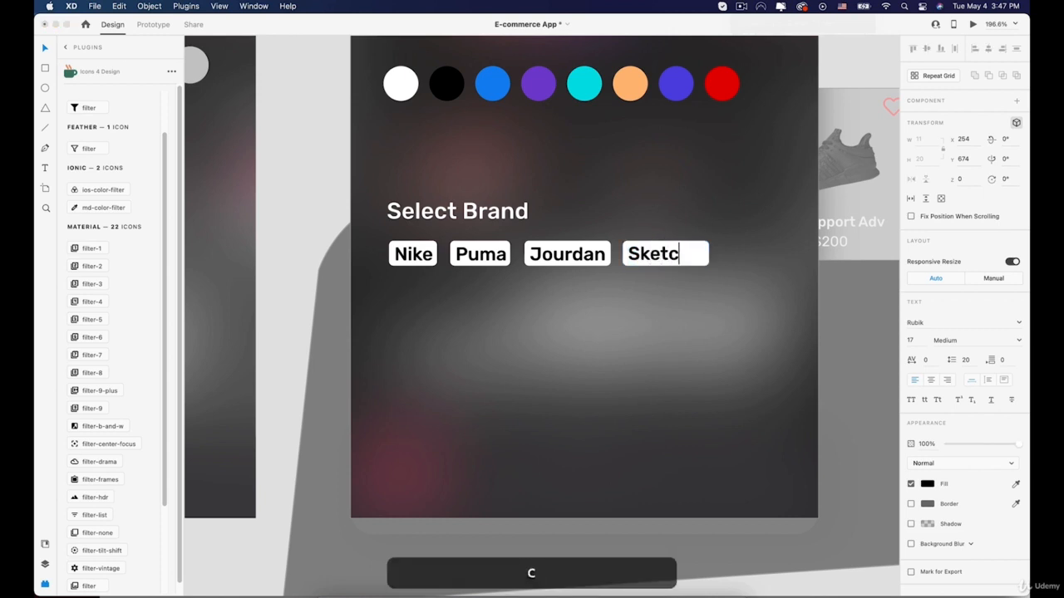
pyautogui.click(679, 340)
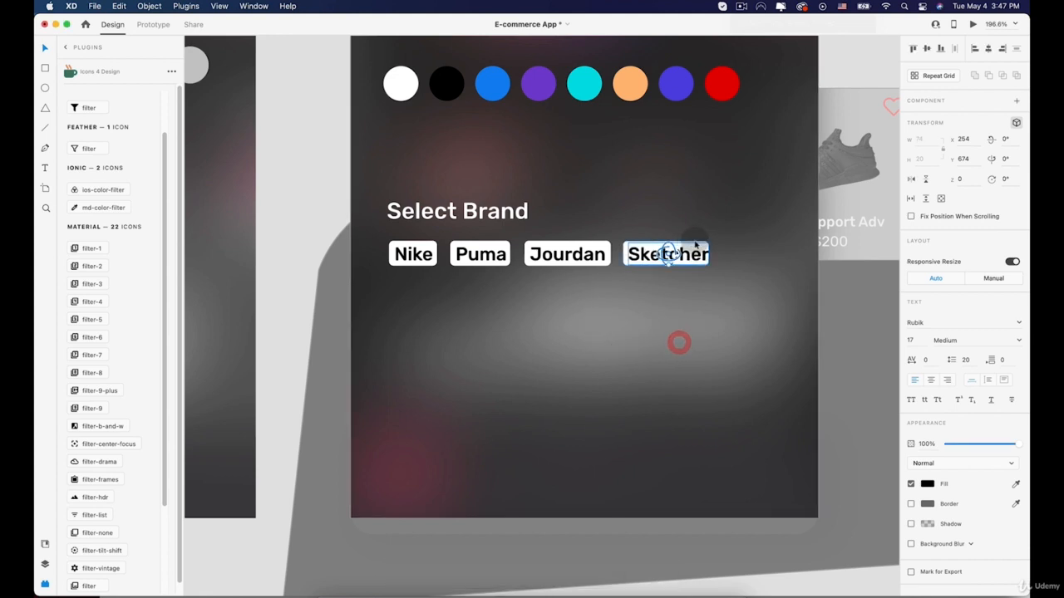
pyautogui.click(694, 242)
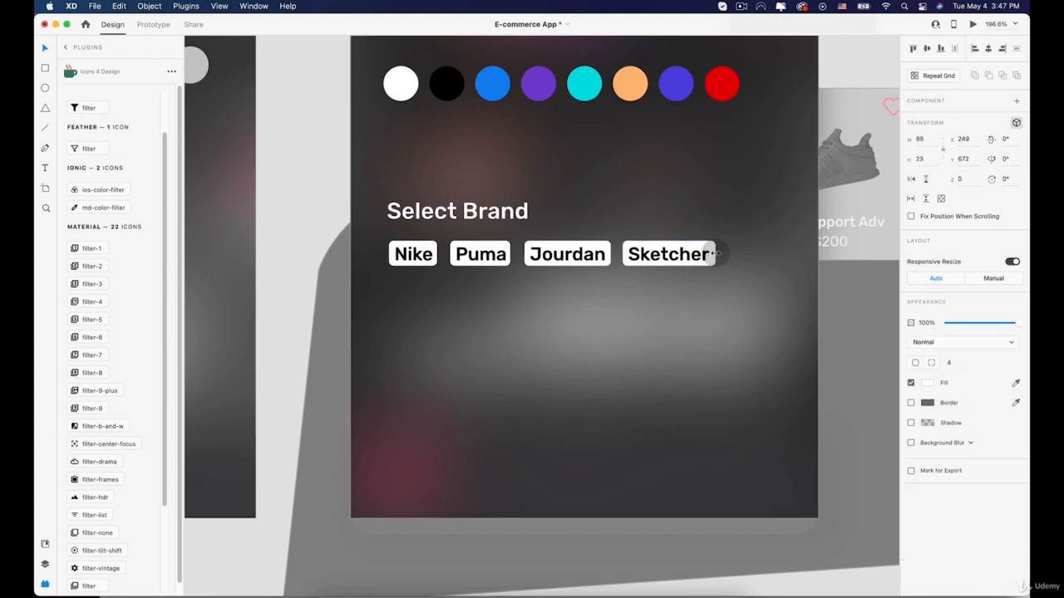
# Duplicate the "Nike" text with its rectangle directly below at X 35, Y 709 to start a second brand row
pyautogui.scroll(-5, 714, 254)
pyautogui.scroll(3, 684, 252)
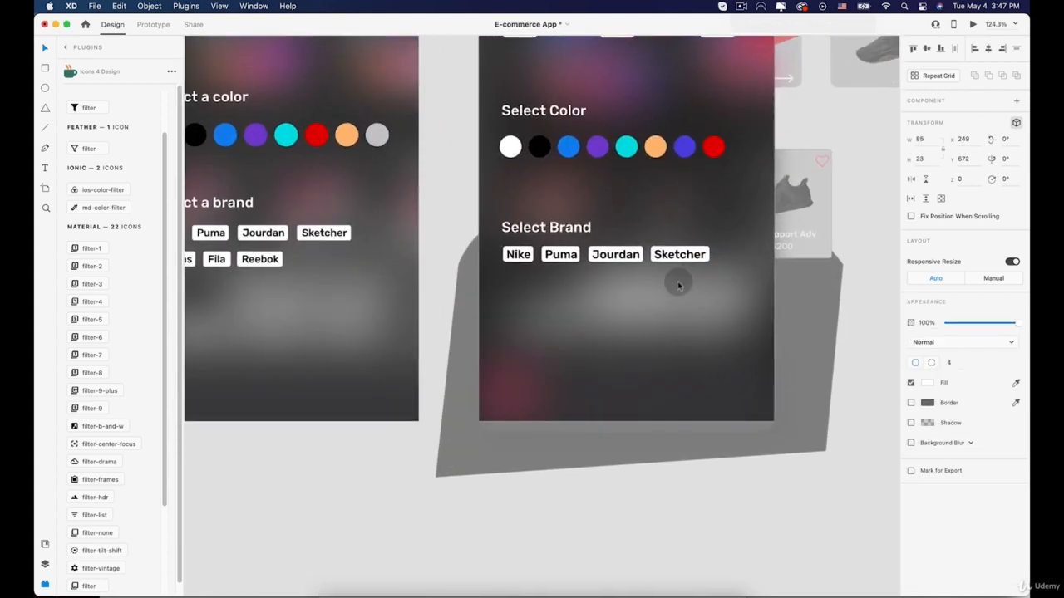
pyautogui.hscroll(-5, 619, 260)
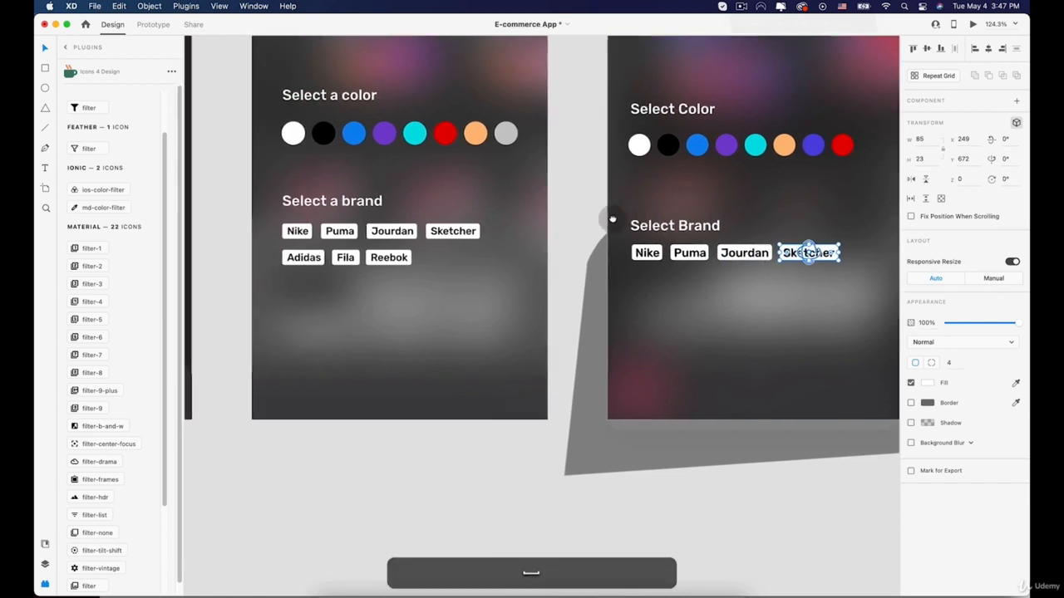
pyautogui.doubleClick(640, 241)
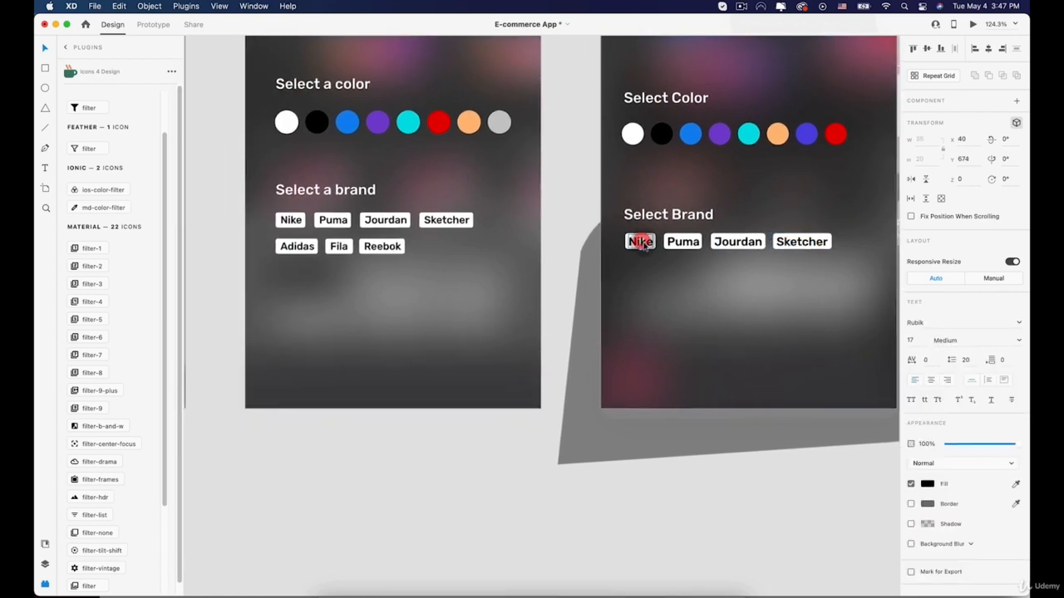
pyautogui.scroll(5, 639, 241)
pyautogui.click(615, 234)
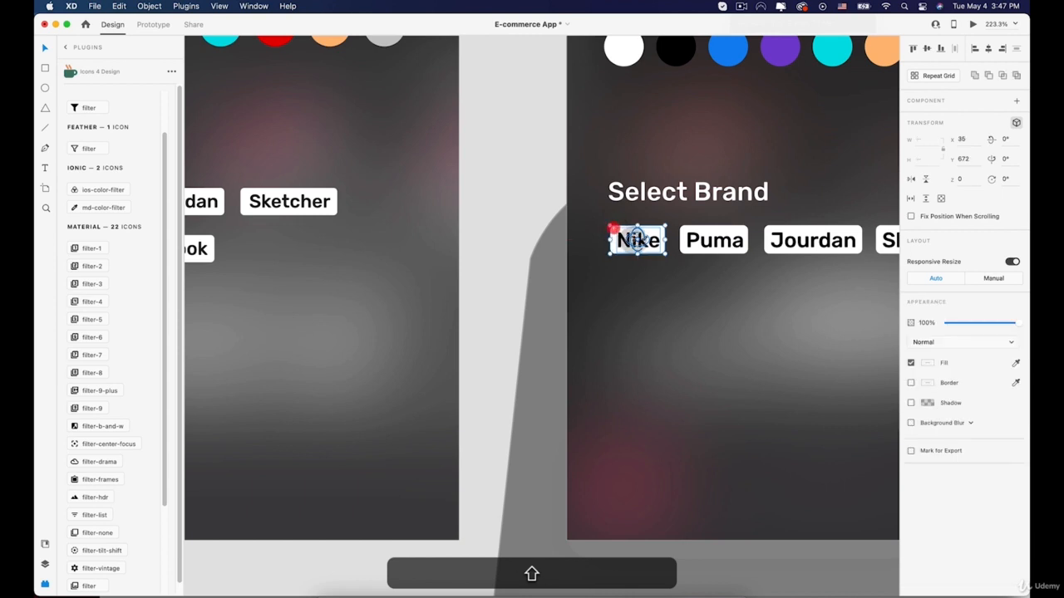
pyautogui.moveTo(622, 240); pyautogui.dragTo(688, 280)
pyautogui.scroll(-2, 623, 286)
pyautogui.click(710, 328)
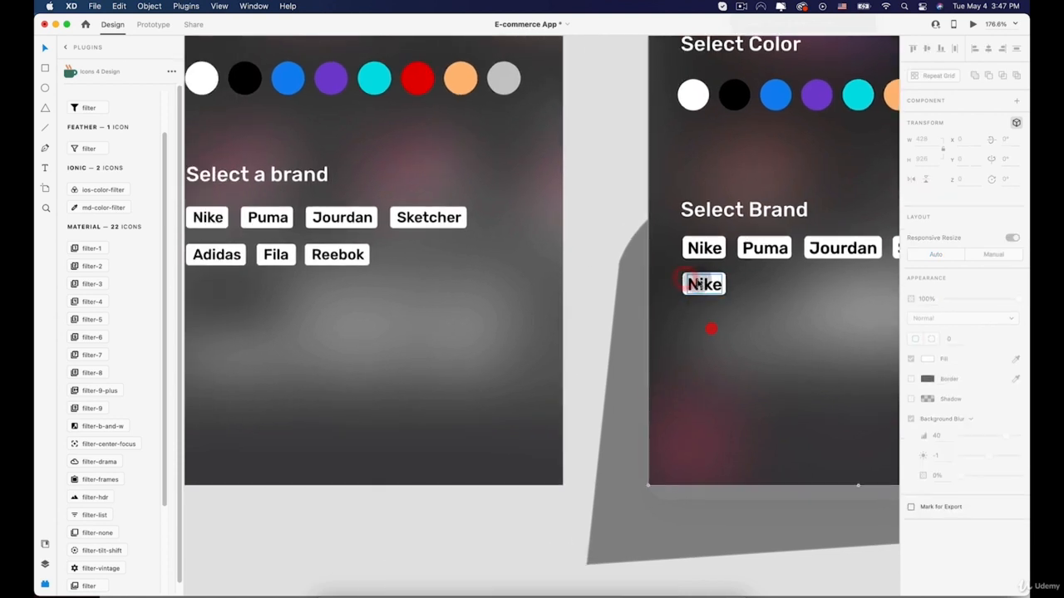
# Change the lower "Nike" label's text to "Adidas" and widen its white rectangle to 65
pyautogui.click(698, 284)
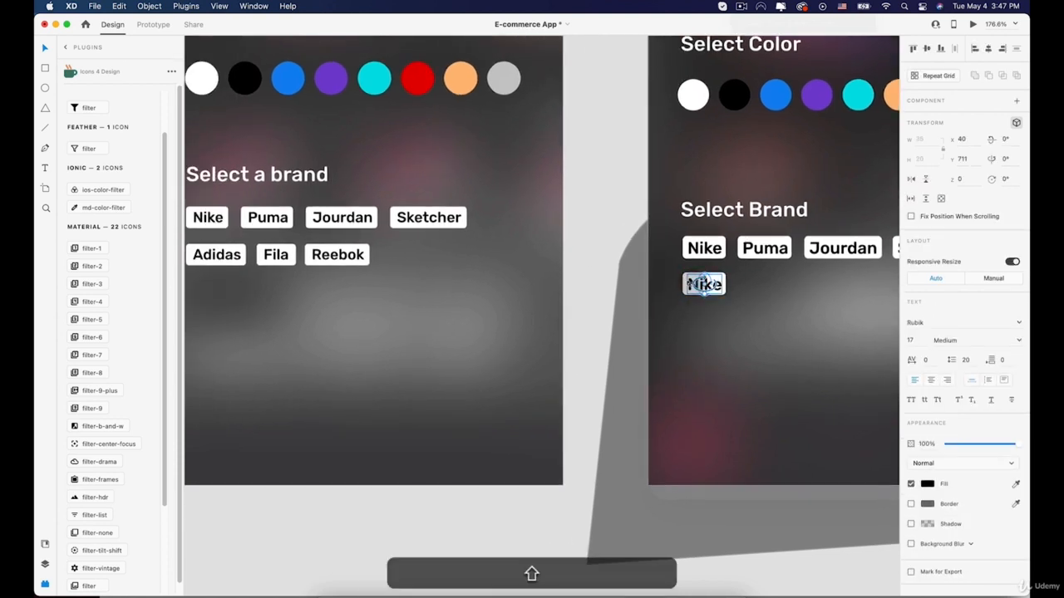
pyautogui.scroll(5, 696, 284)
pyautogui.doubleClick(694, 283)
pyautogui.write('A')
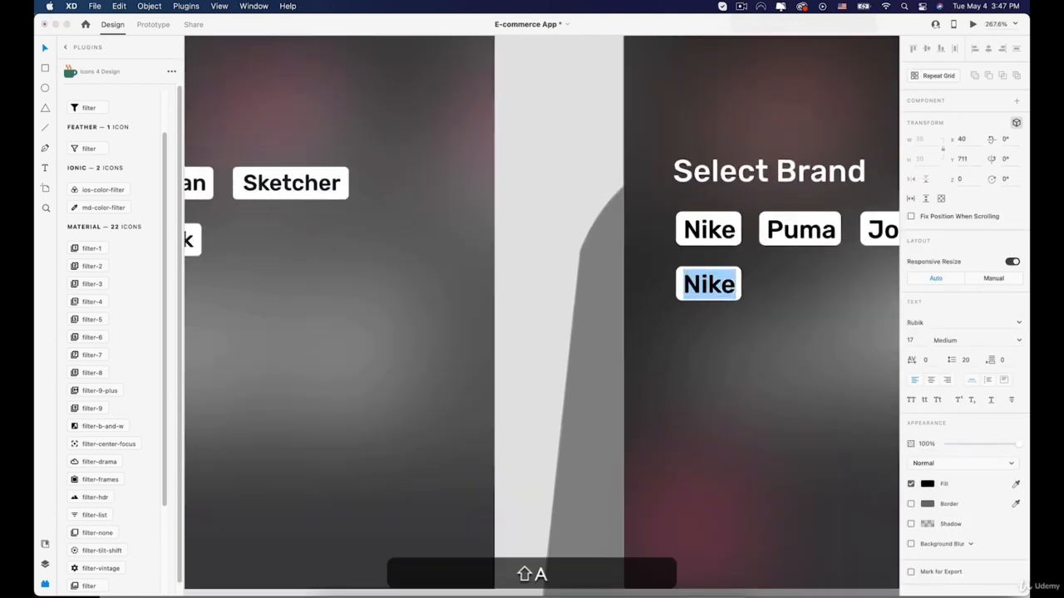
pyautogui.write('didas')
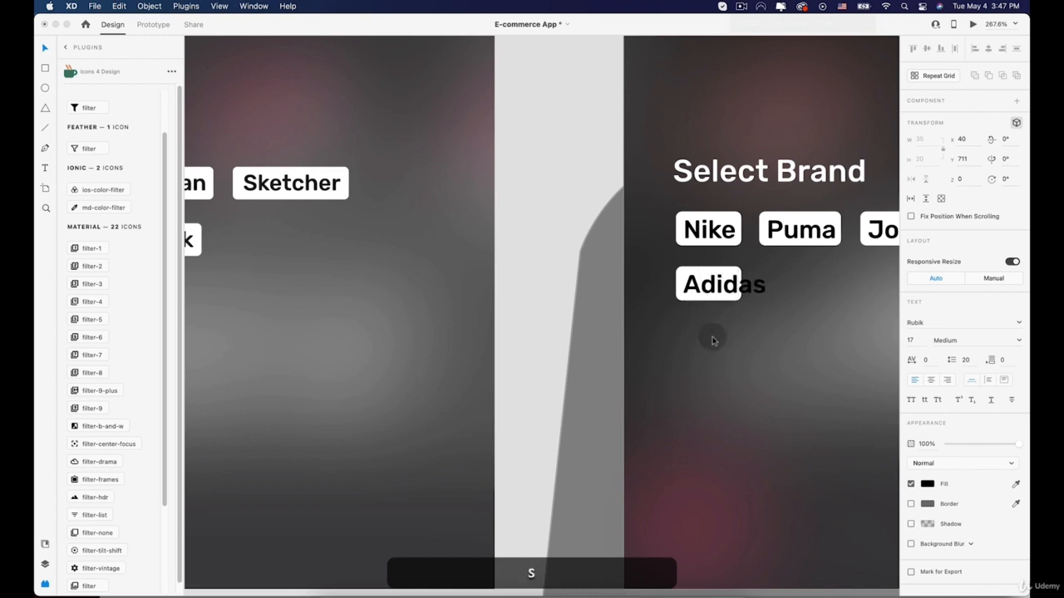
pyautogui.click(712, 338)
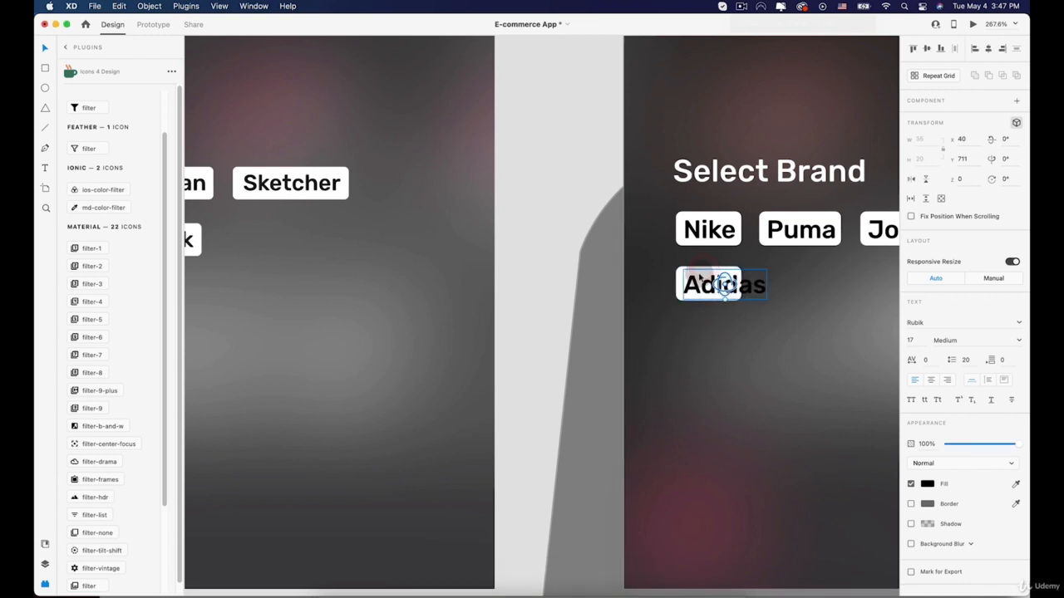
pyautogui.click(681, 269)
pyautogui.moveTo(742, 284); pyautogui.dragTo(766, 284)
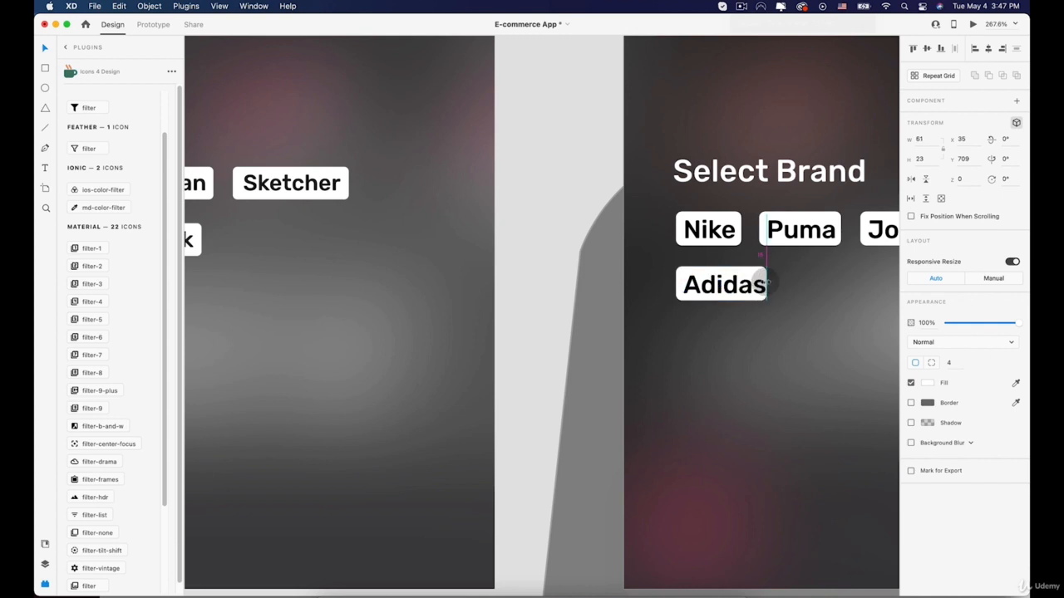
pyautogui.scroll(-5, 767, 283)
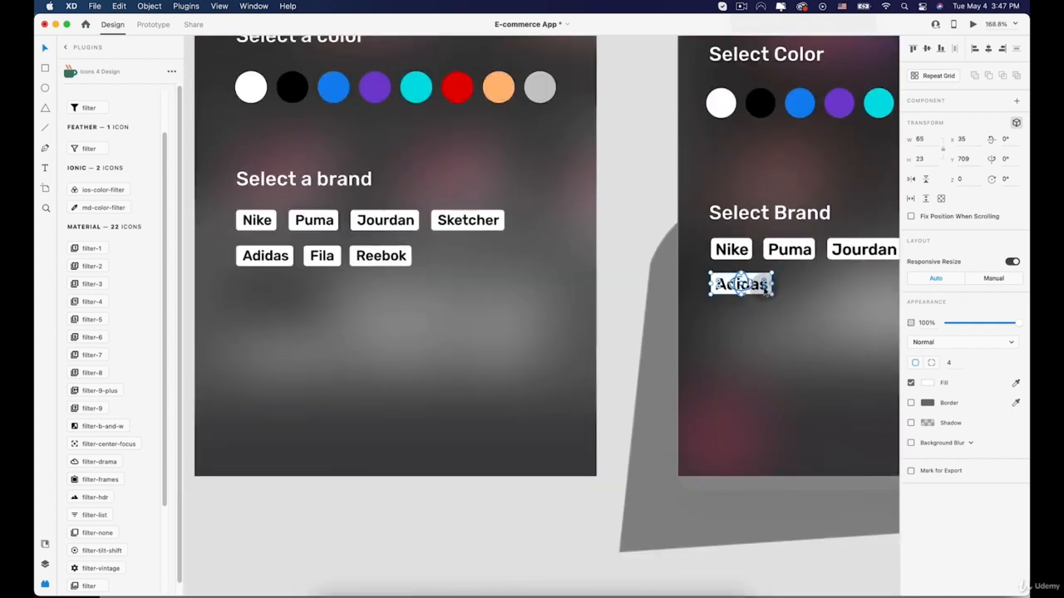
# Duplicate the "Adidas" text with its rectangle twice along the second row, with the copied texts at X 113 and X 187, Y 711
pyautogui.scroll(5, 765, 282)
pyautogui.keyDown('shift'); pyautogui.click(732, 281); pyautogui.keyUp('shift')
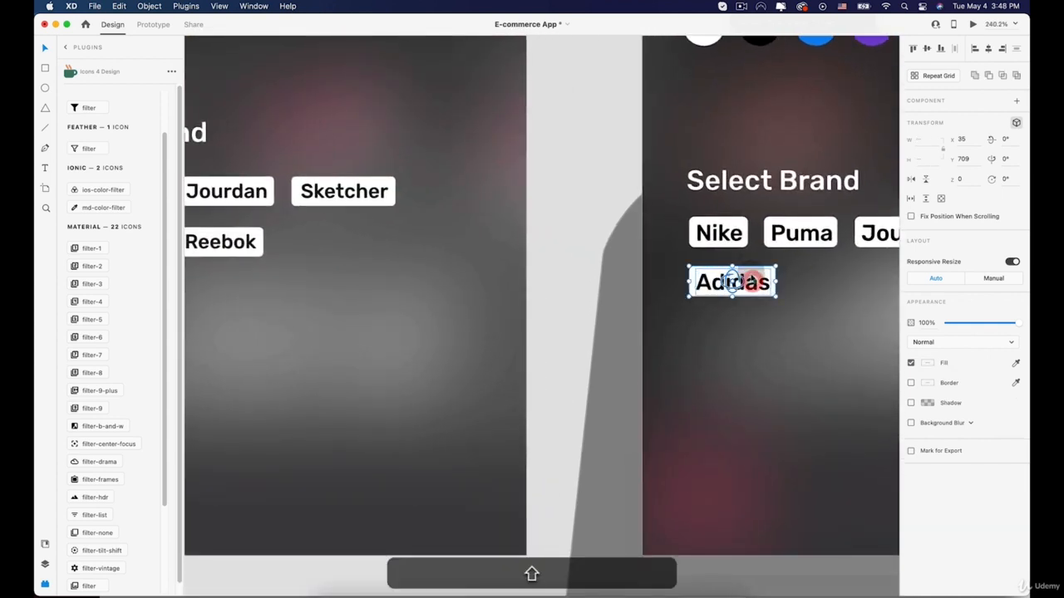
pyautogui.keyDown('shift'); pyautogui.click(752, 281); pyautogui.keyUp('shift')
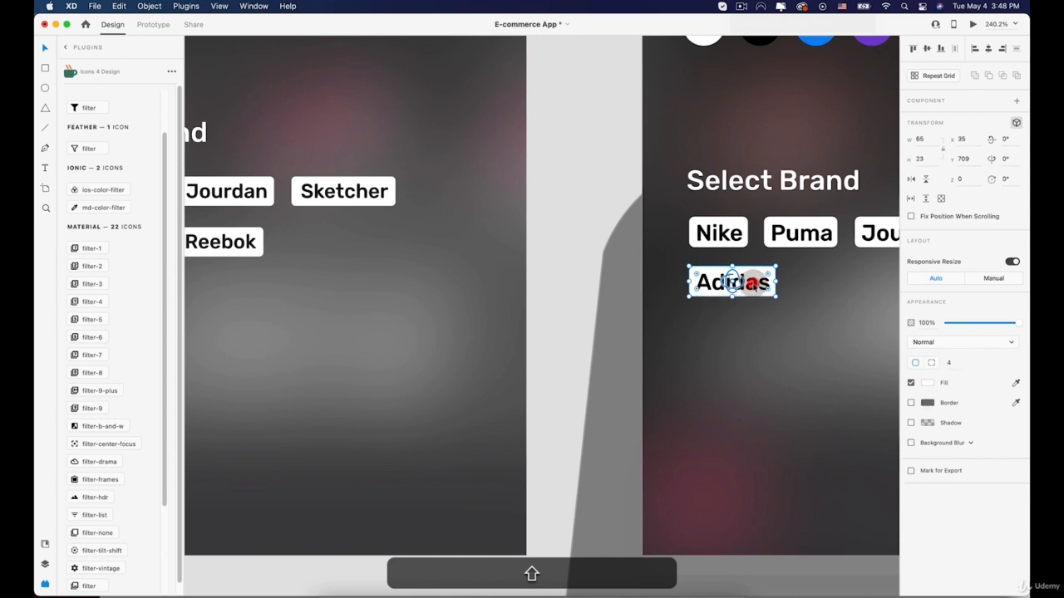
pyautogui.keyDown('shift'); pyautogui.click(752, 283); pyautogui.keyUp('shift')
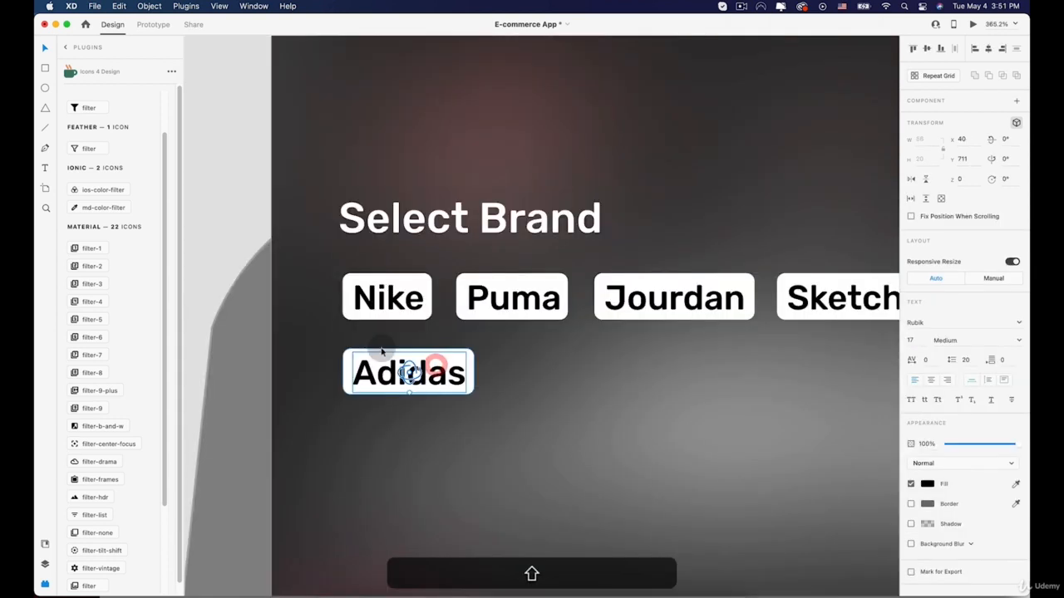
pyautogui.click(390, 367)
pyautogui.moveTo(390, 367); pyautogui.dragTo(669, 374)
pyautogui.click(535, 419)
pyautogui.click(553, 369)
# Change the third label in the second row to "Reebok" and widen its white rectangle to 70
pyautogui.doubleClick(668, 374)
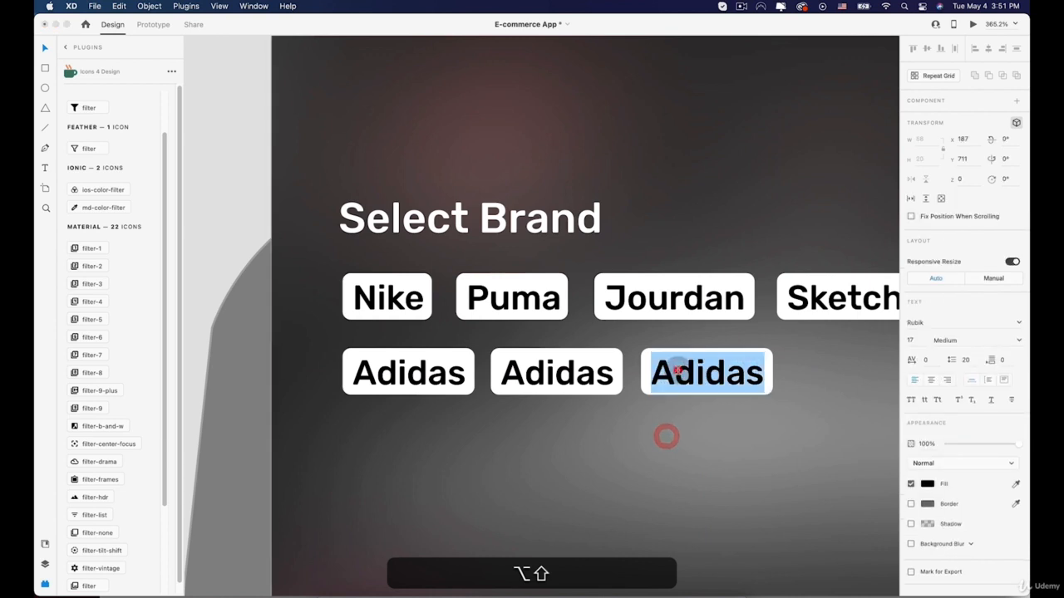
pyautogui.write('Reebok')
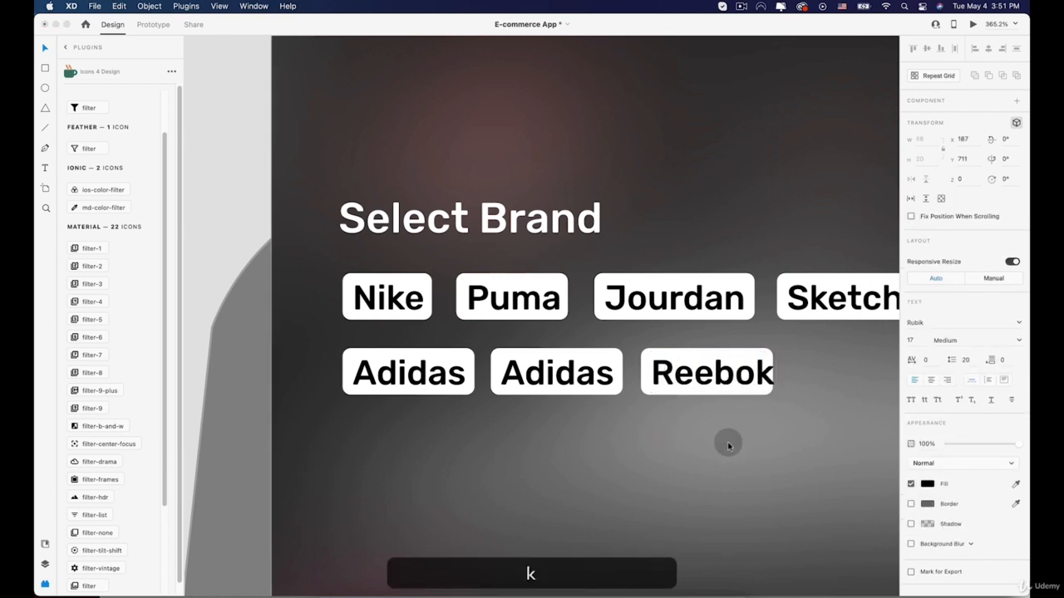
pyautogui.click(728, 443)
pyautogui.click(696, 354)
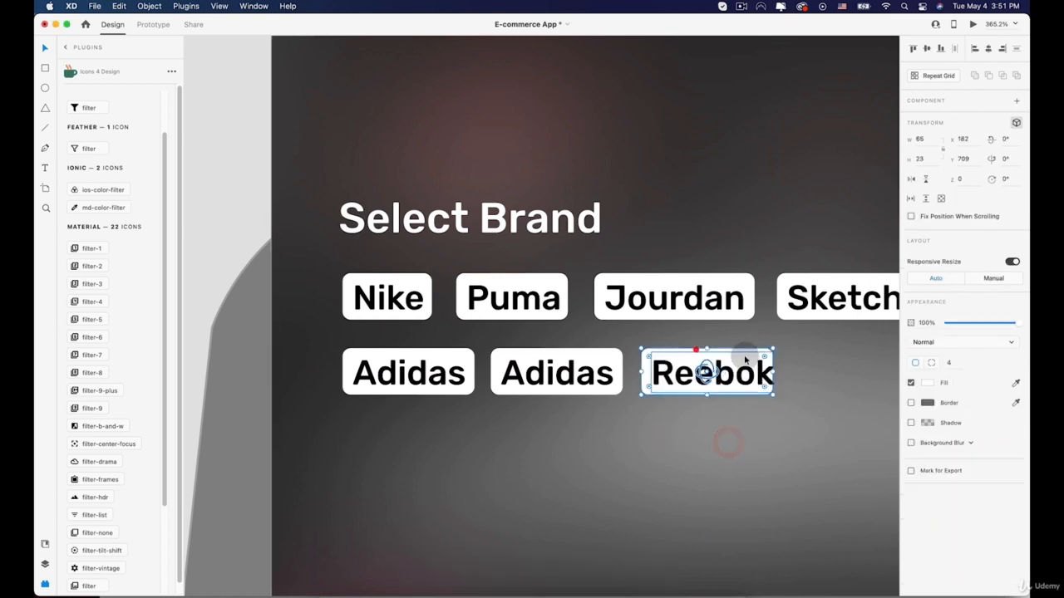
pyautogui.moveTo(772, 372); pyautogui.dragTo(779, 371)
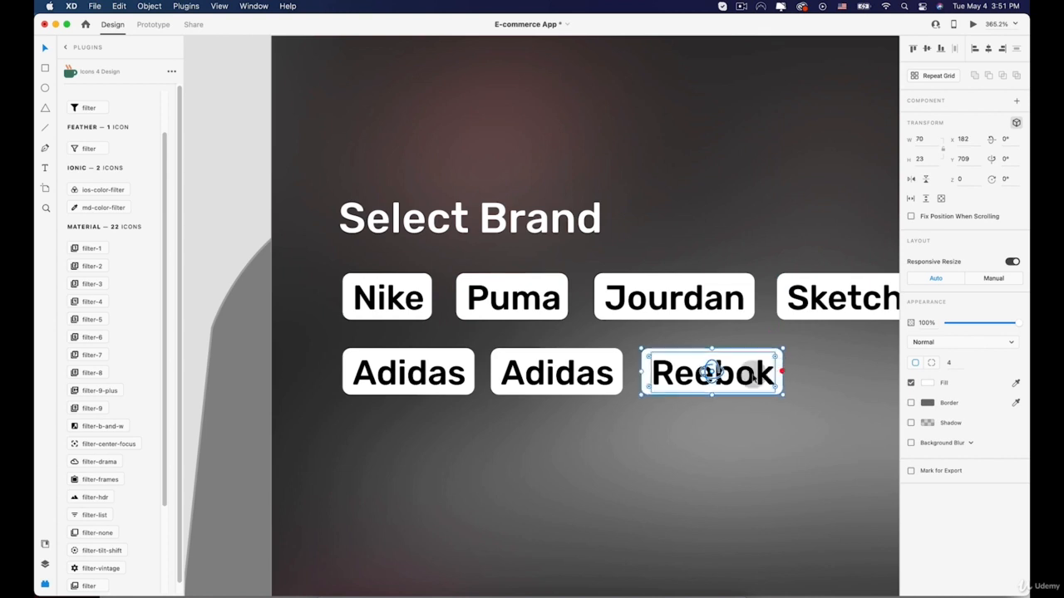
# Change the text of the middle label in the second brand row to "Fila"
pyautogui.doubleClick(570, 372)
pyautogui.doubleClick(573, 372)
pyautogui.write('Fila')
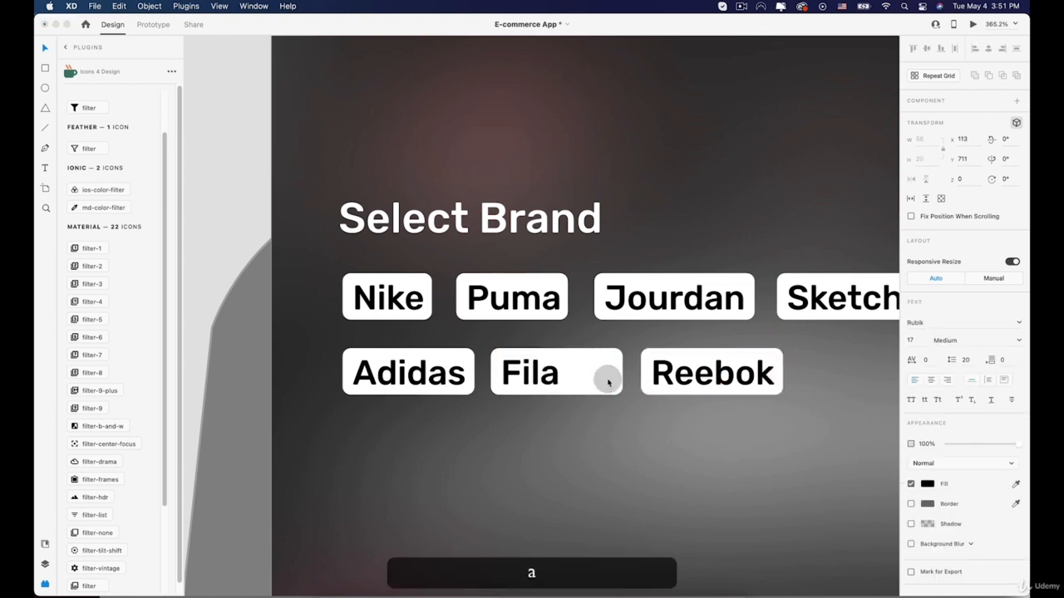
pyautogui.click(632, 440)
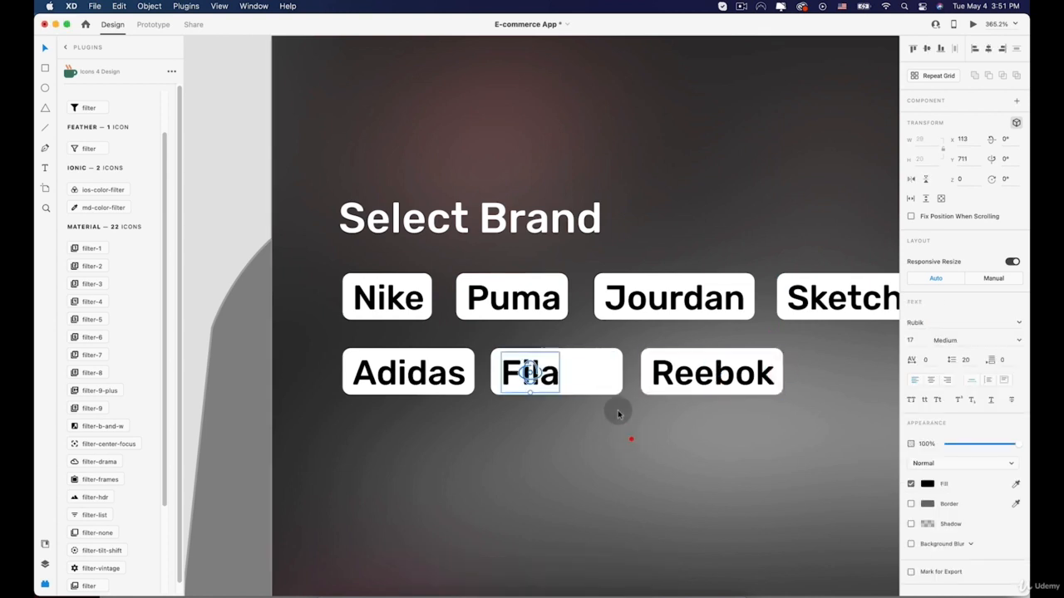
# Narrow the white rectangle behind "Fila" to about 40 and move the "Reebok" label in close beside it
pyautogui.click(607, 373)
pyautogui.moveTo(622, 372); pyautogui.dragTo(590, 372)
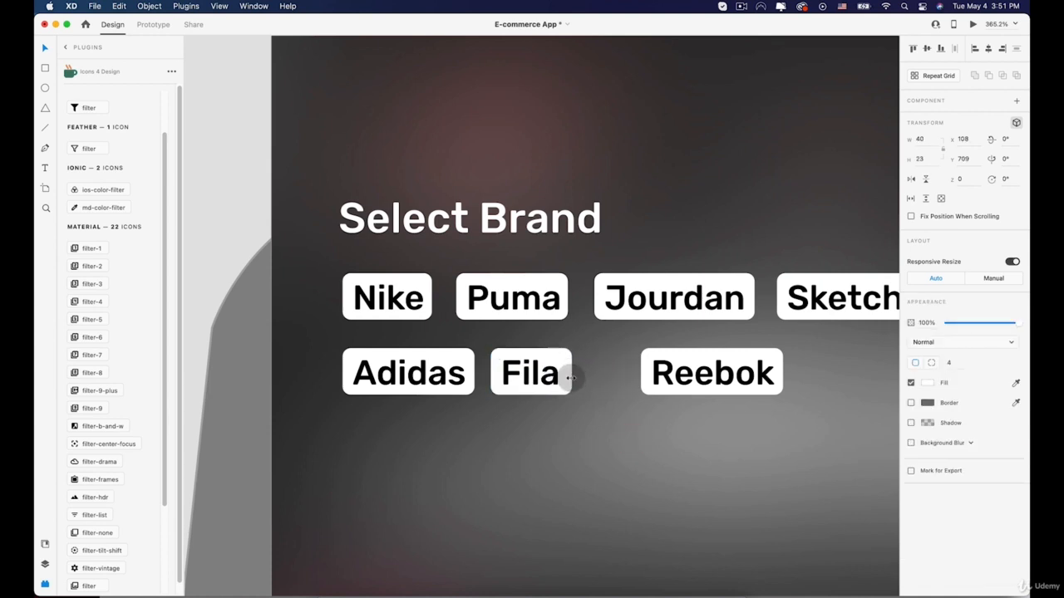
pyautogui.moveTo(655, 373); pyautogui.dragTo(605, 373)
pyautogui.click(626, 451)
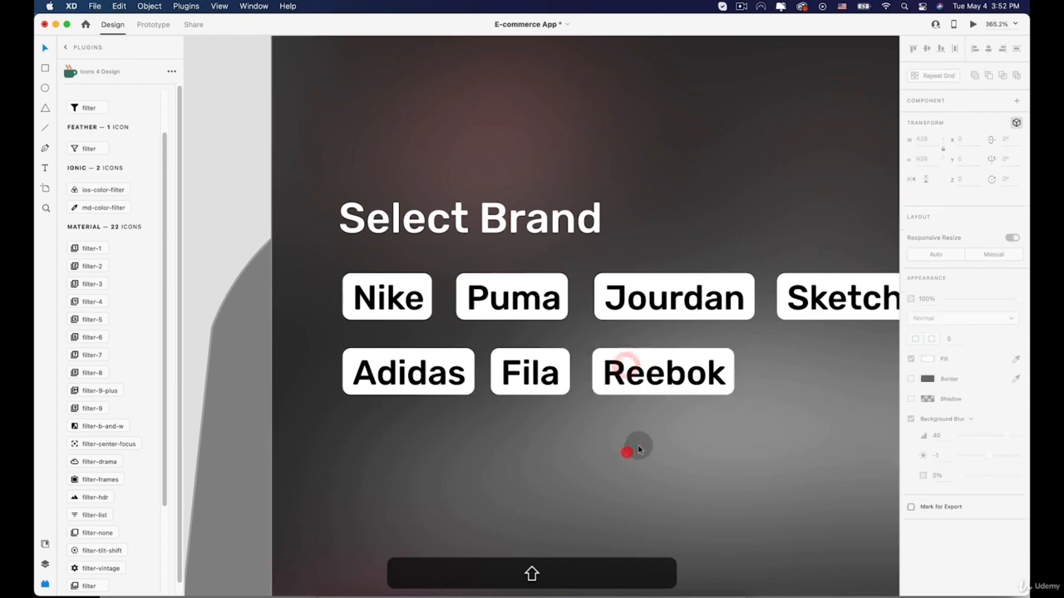
# Rename the Home Puma – 1 artboard as "Search"
pyautogui.scroll(-10, 637, 448)
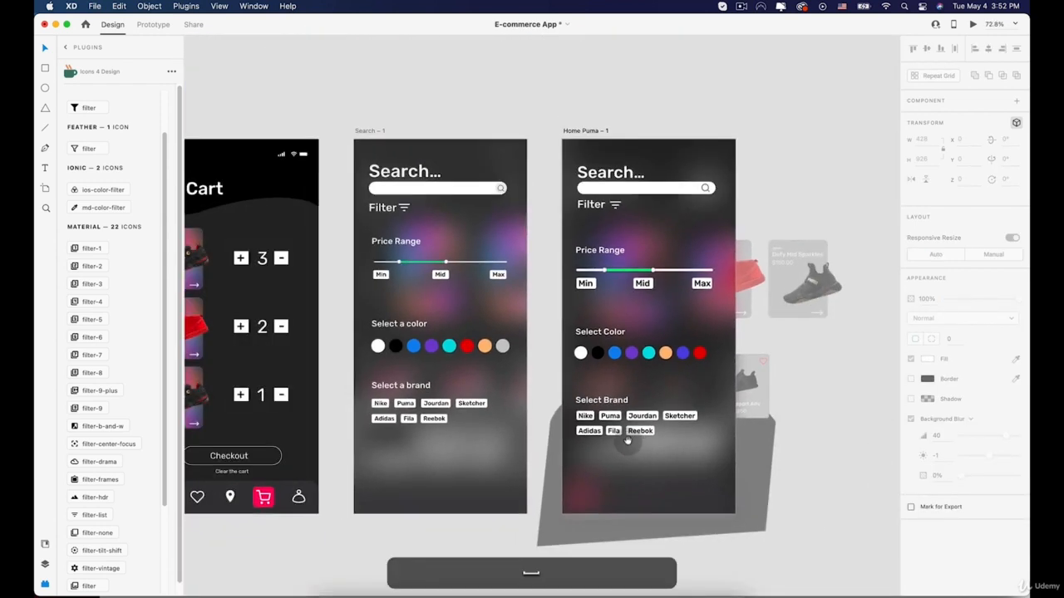
pyautogui.moveTo(628, 441); pyautogui.dragTo(565, 419)
pyautogui.scroll(-8, 581, 414)
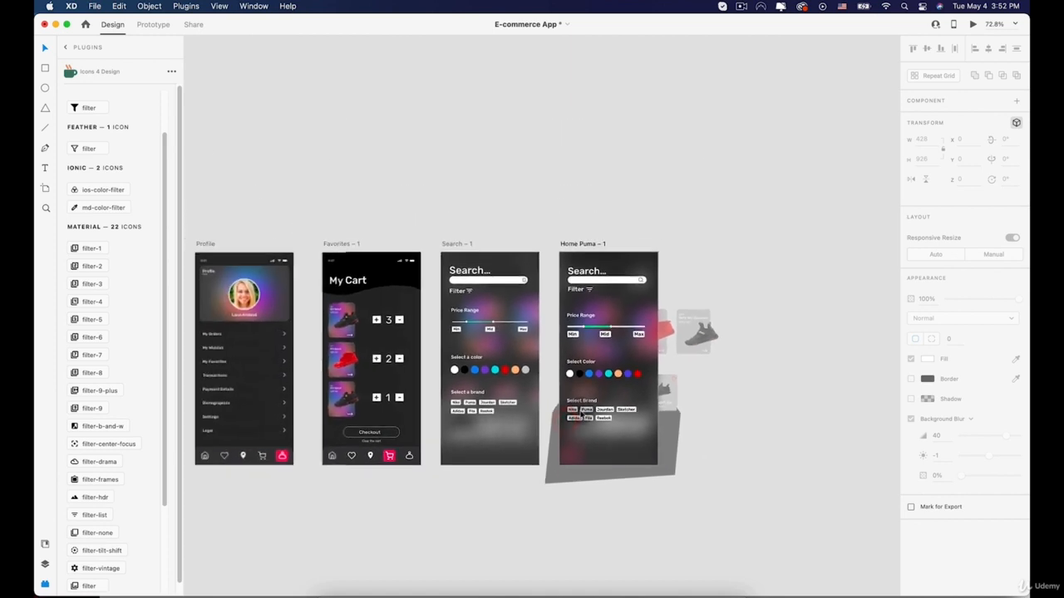
pyautogui.scroll(3, 546, 327)
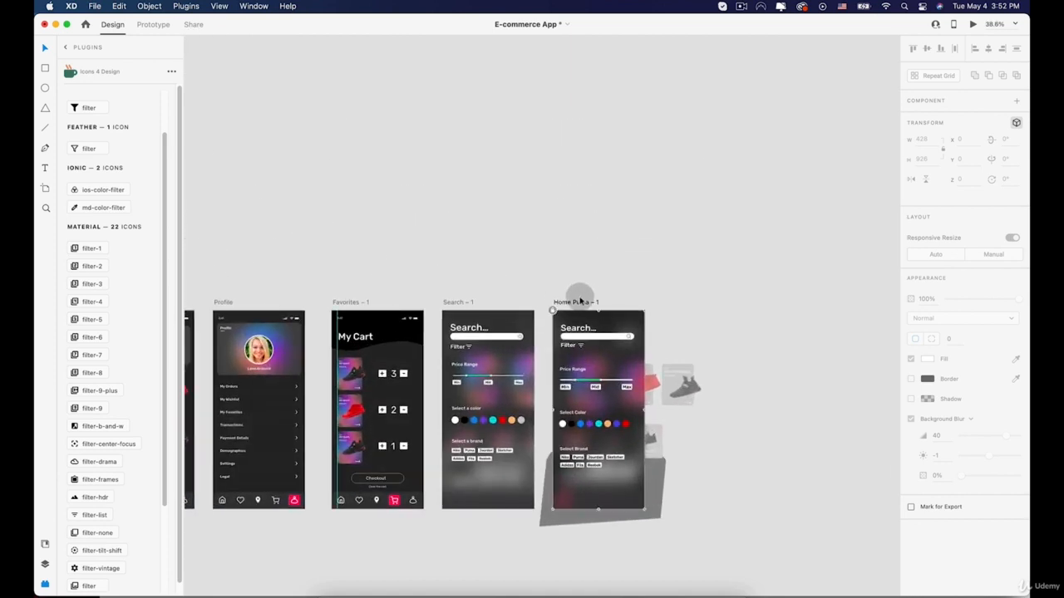
pyautogui.doubleClick(570, 301)
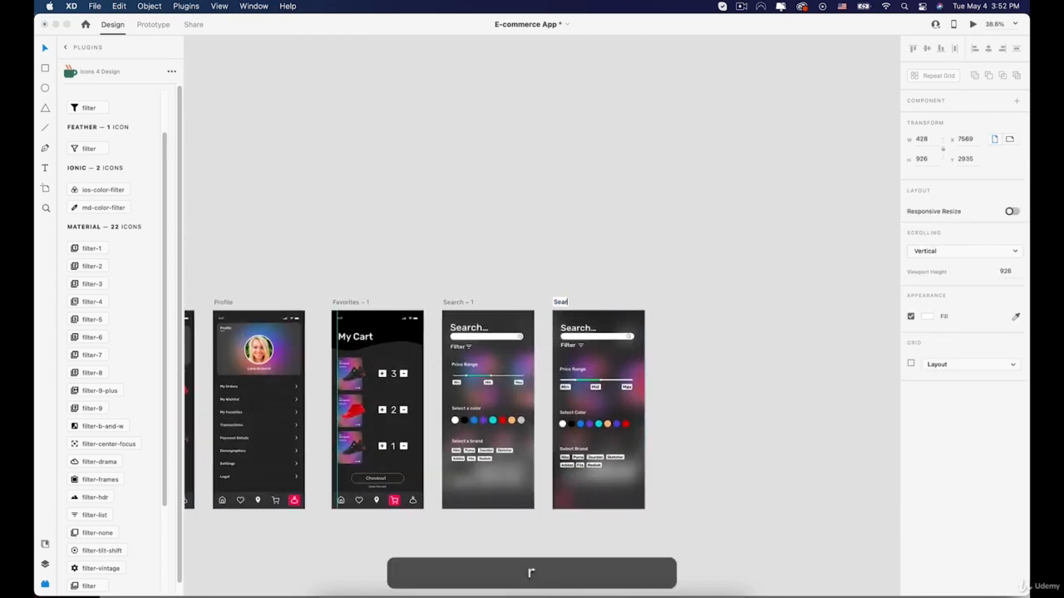
pyautogui.click(676, 274)
# Delete the Search – 1 reference artboard and move the Search artboard into its place beside Favorites – 1
pyautogui.click(462, 303)
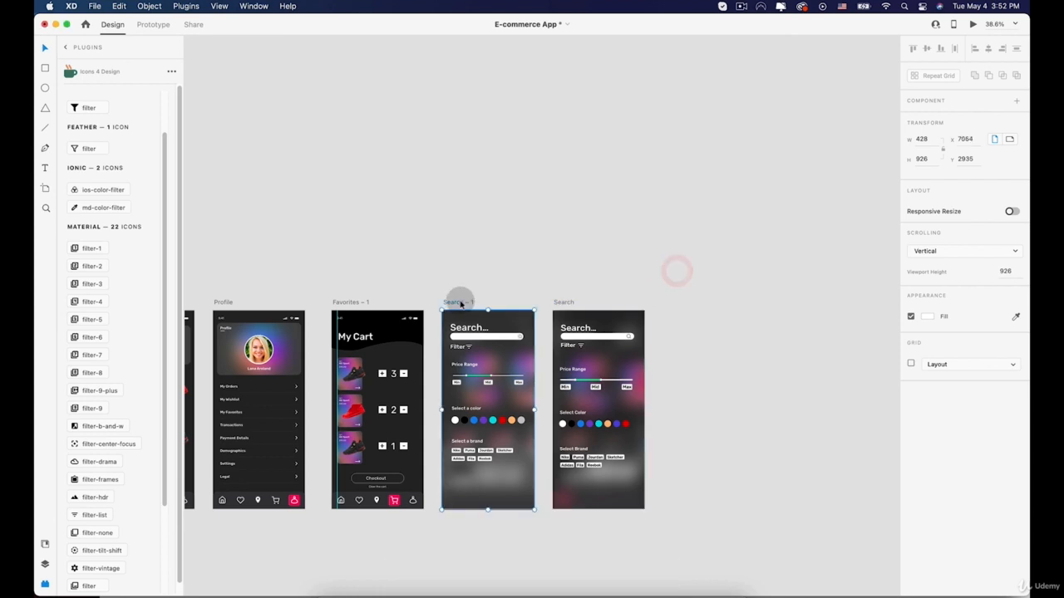
pyautogui.press('BackSpace')
pyautogui.moveTo(558, 301); pyautogui.dragTo(451, 297)
pyautogui.click(589, 297)
pyautogui.scroll(-3, 582, 301)
pyautogui.moveTo(537, 309); pyautogui.dragTo(648, 271)
pyautogui.scroll(-4, 648, 271)
pyautogui.moveTo(574, 176); pyautogui.dragTo(540, 425)
pyautogui.moveTo(504, 380); pyautogui.dragTo(526, 288)
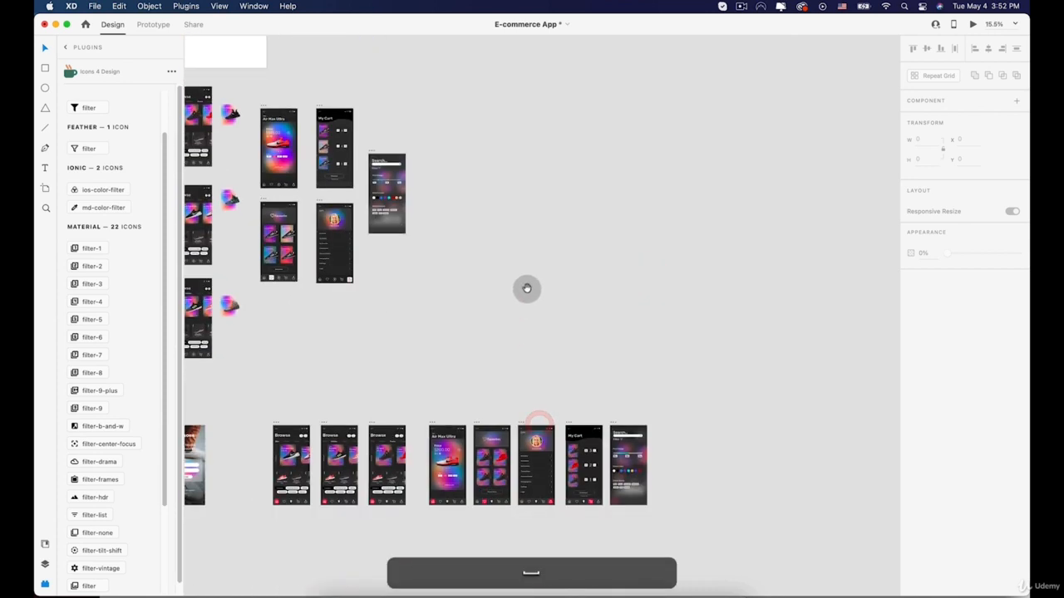
pyautogui.click(741, 6)
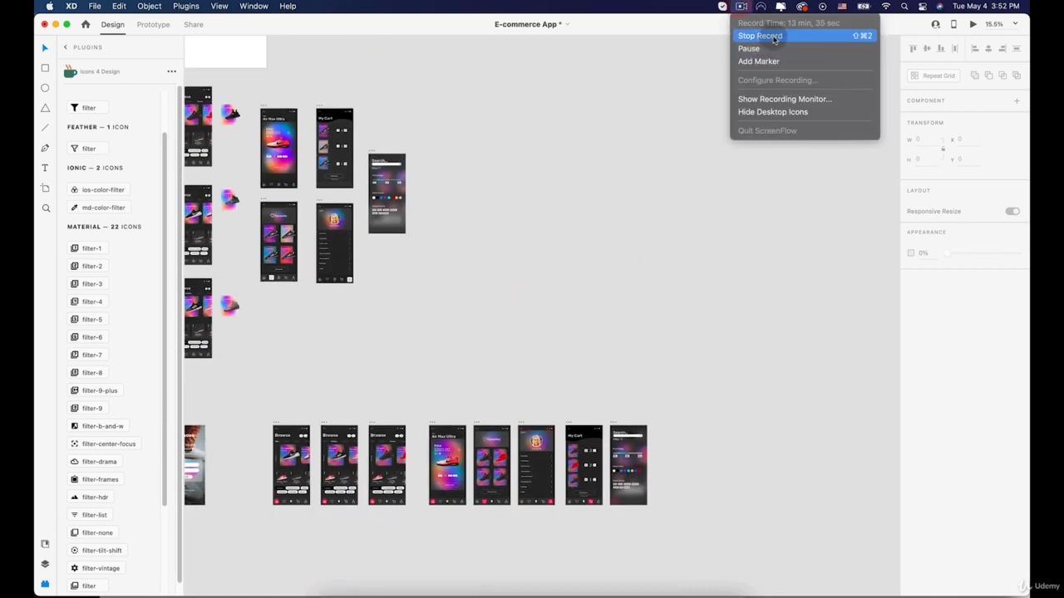